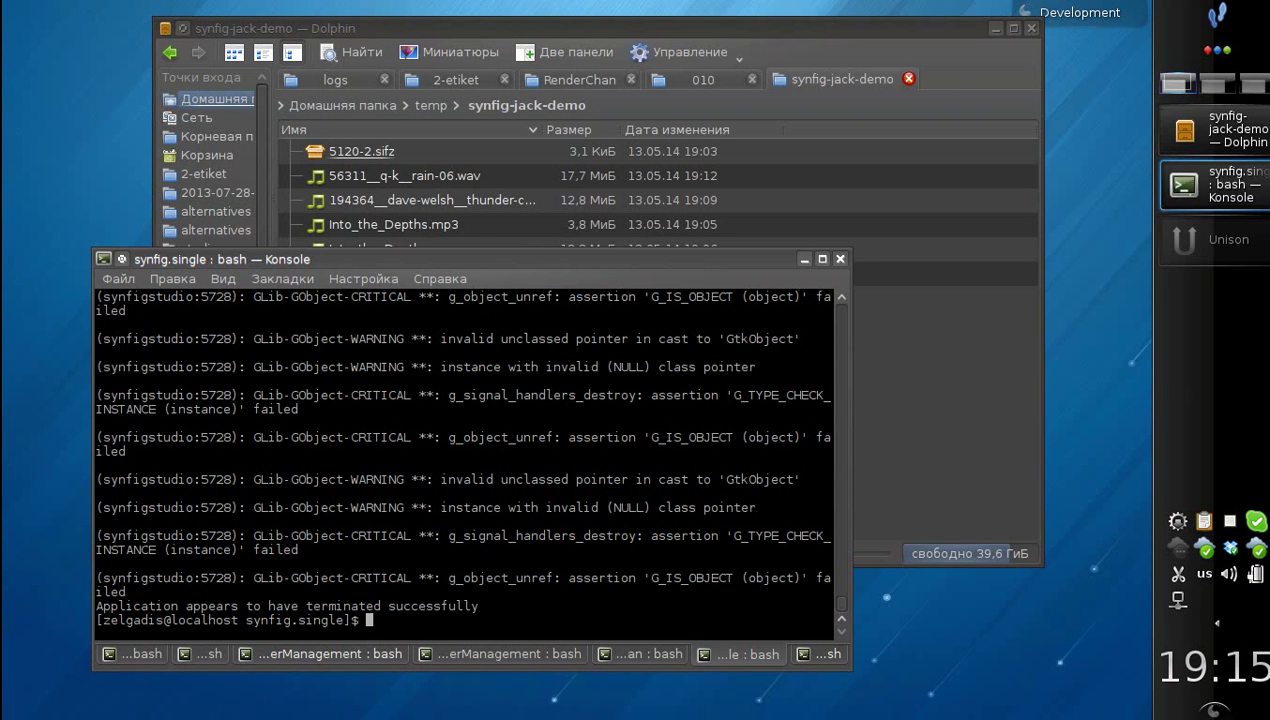
Step: Relaunch Synfig Studio in Konsole by rerunning the previous synfigstudio command
{"action": "key", "text": "Up"}
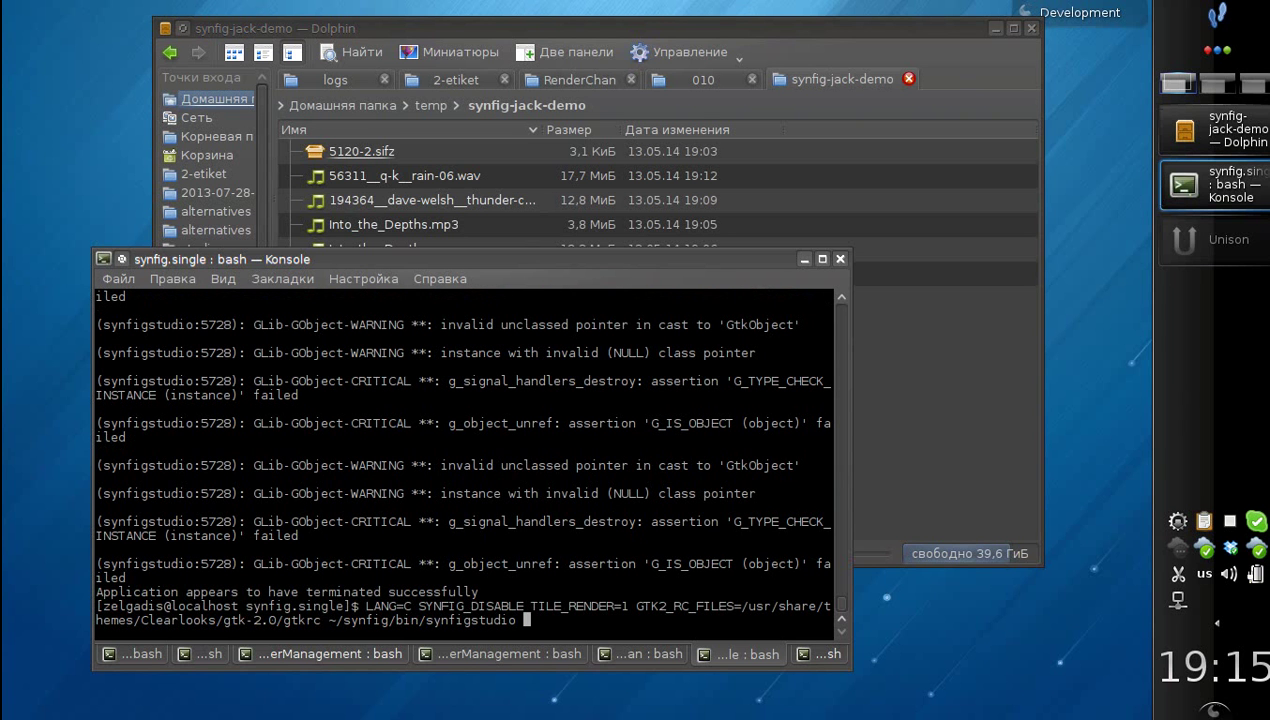
{"action": "key", "text": "Return"}
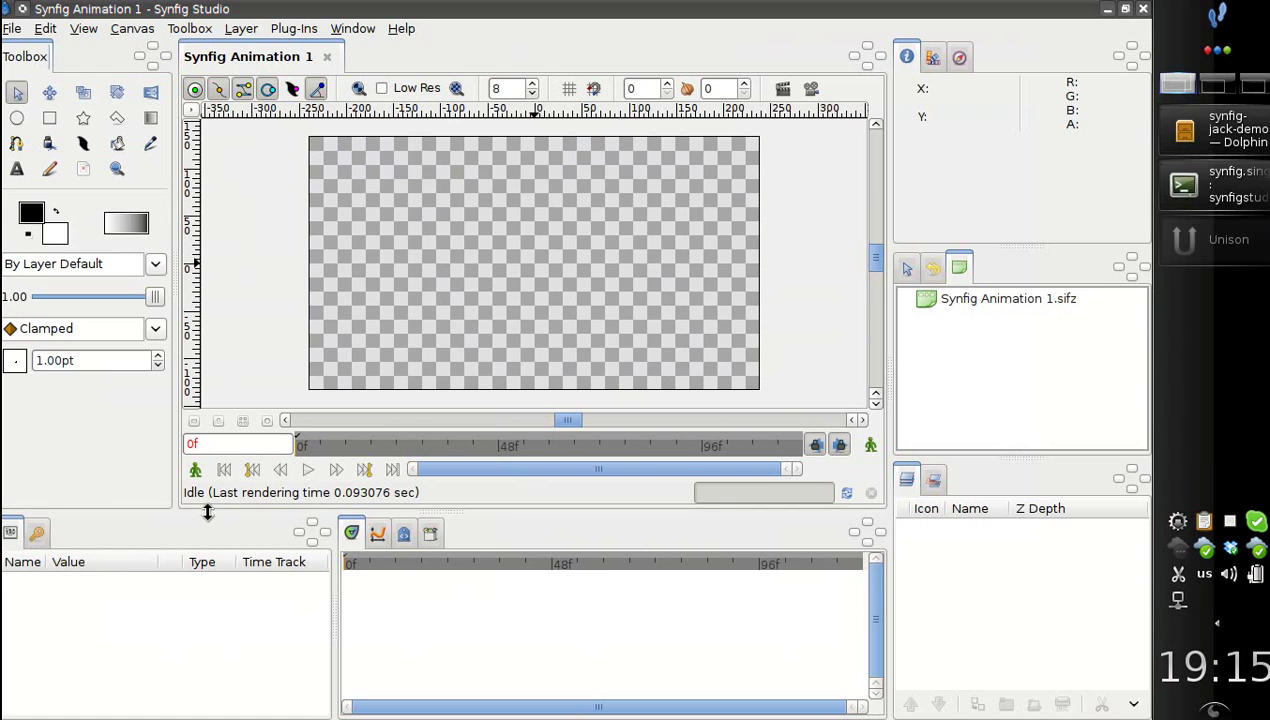
Step: Drag the panel dividers slightly to widen the canvas panel of Synfig Animation 1
{"action": "left_click_drag", "start_coordinate": [207, 512], "coordinate": [207, 509]}
{"action": "left_click_drag", "start_coordinate": [170, 414], "coordinate": [160, 412]}
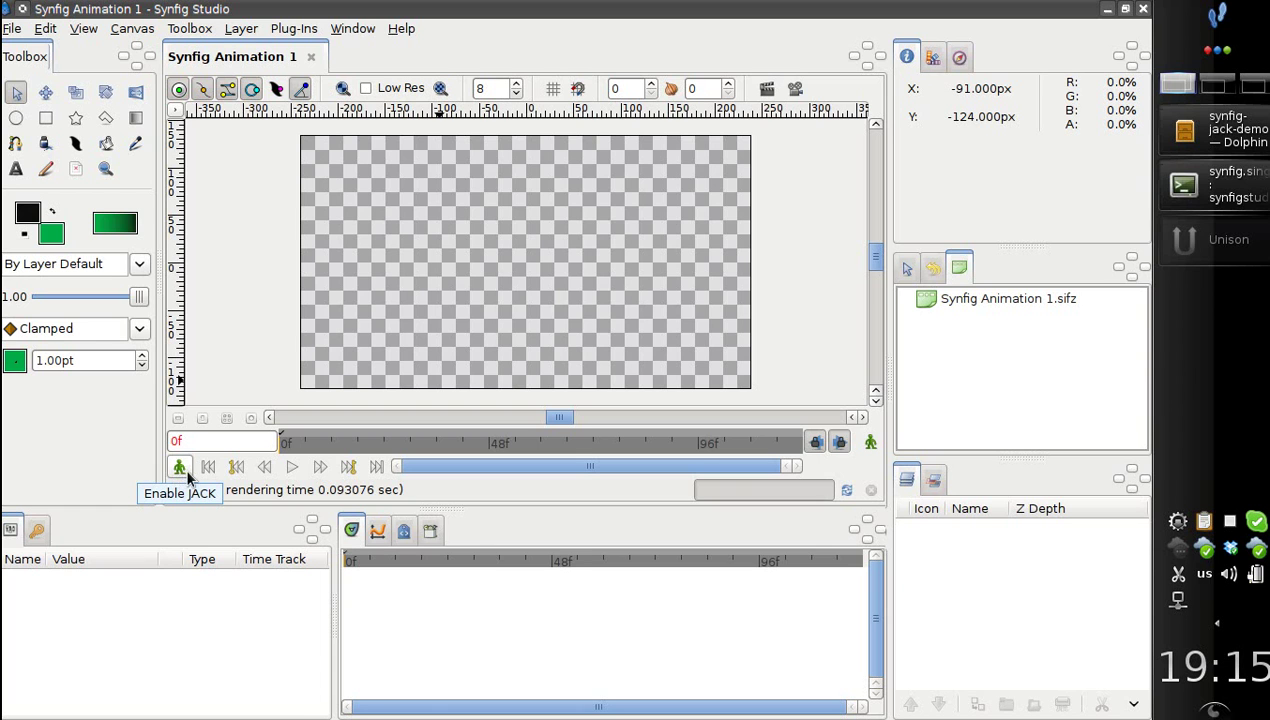
Step: Toggle JACK sync and animate mode, then scrub the time slider to frame 59
{"action": "left_click", "coordinate": [177, 467]}
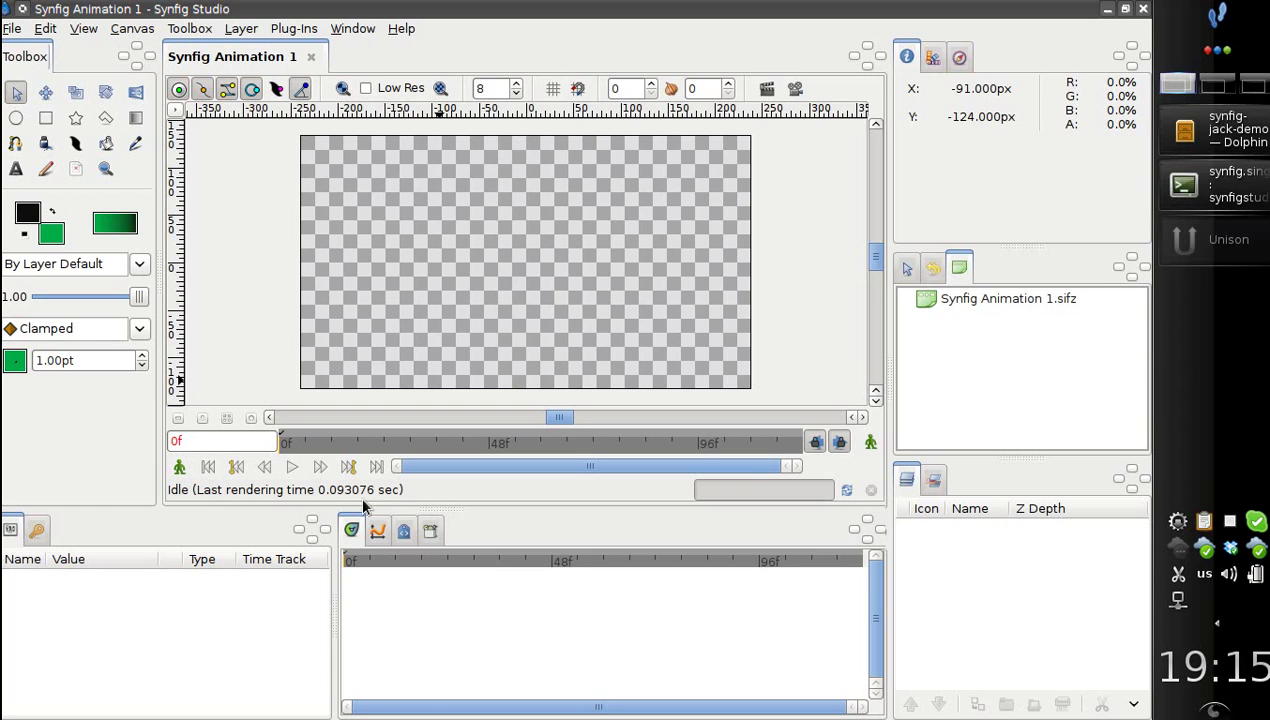
{"action": "left_click", "coordinate": [870, 443]}
{"action": "left_click_drag", "start_coordinate": [279, 451], "coordinate": [535, 445]}
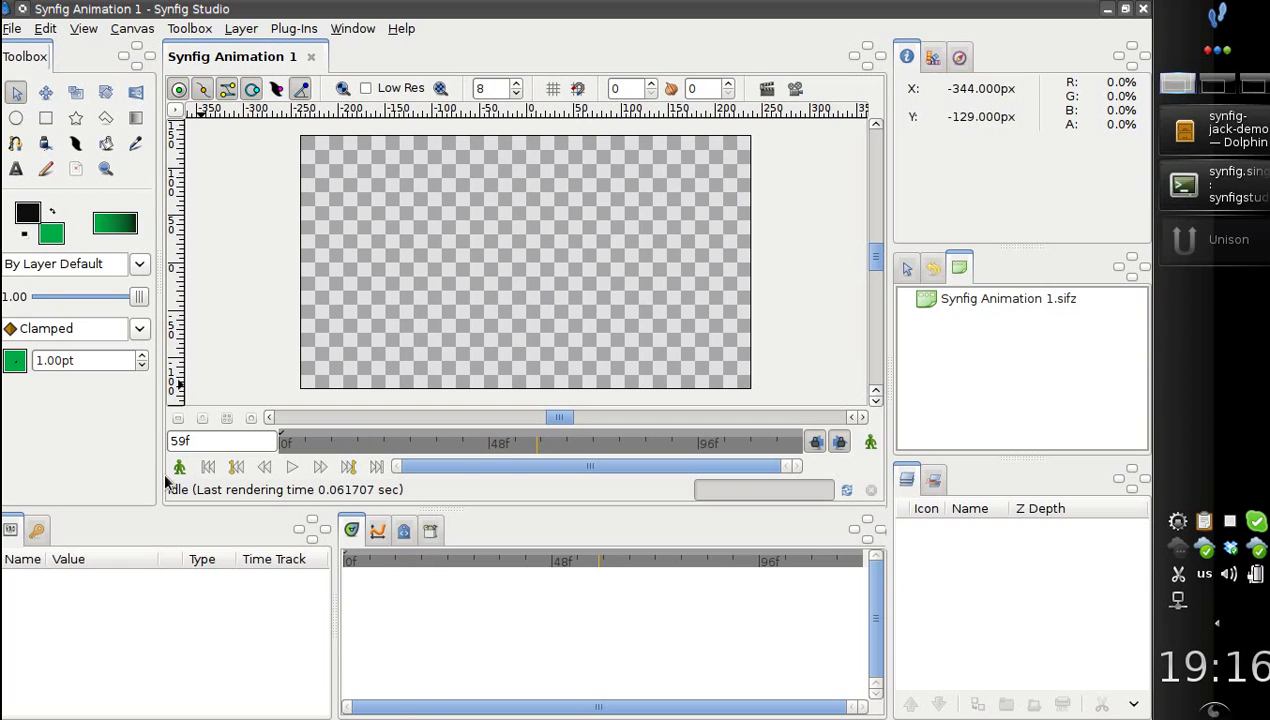
Step: Restore the Synfig window from full screen, enlarge and reposition it, and narrow the Toolbox
{"action": "left_click_drag", "start_coordinate": [296, 12], "coordinate": [303, 40]}
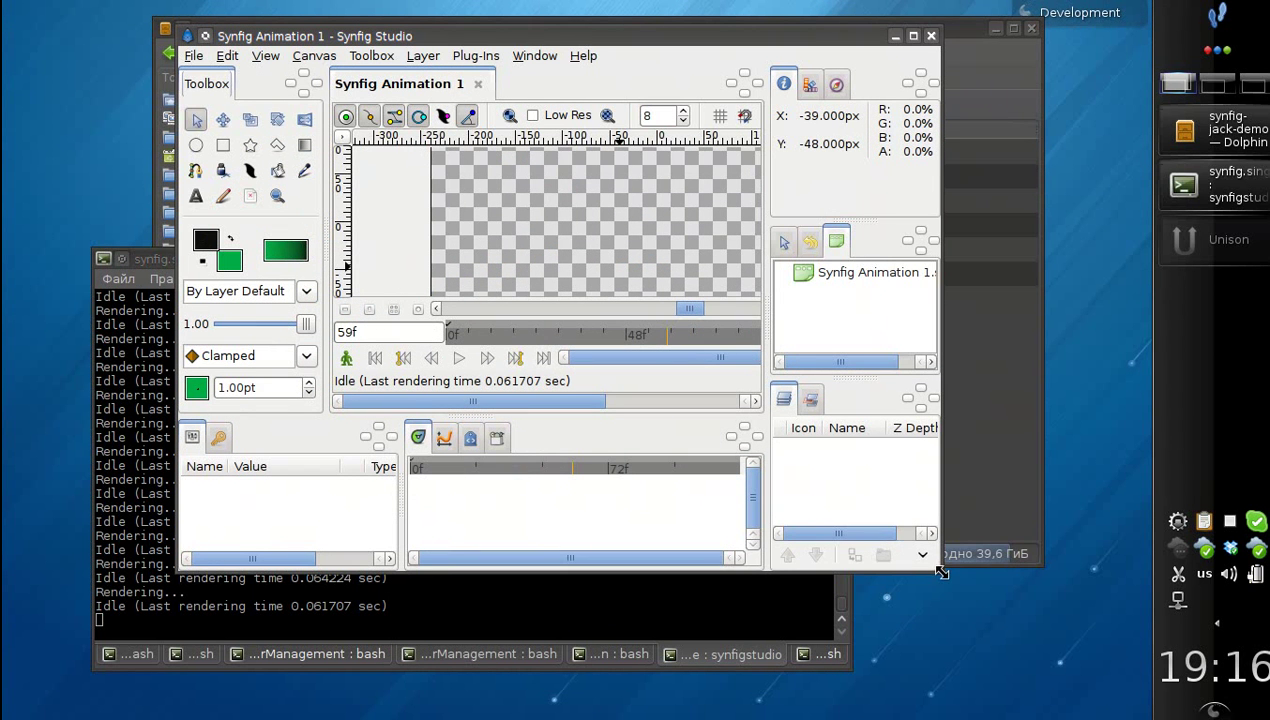
{"action": "left_click_drag", "start_coordinate": [940, 572], "coordinate": [1104, 695]}
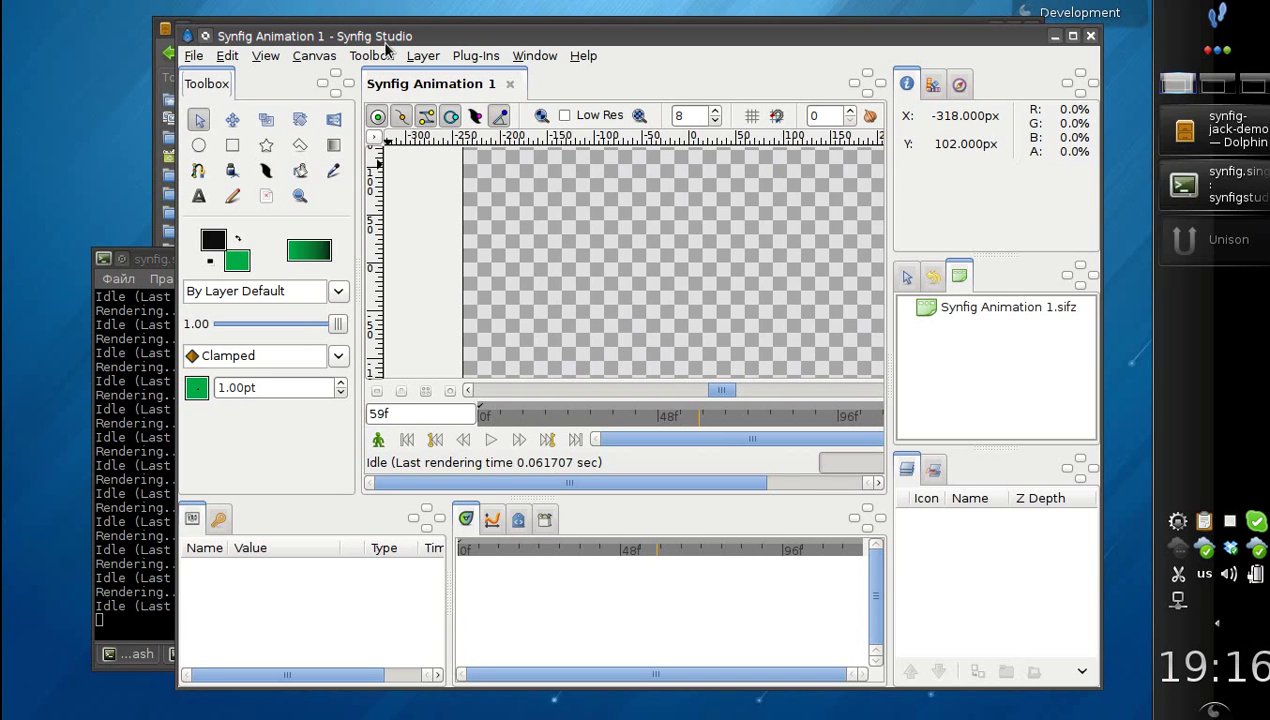
{"action": "left_click_drag", "start_coordinate": [379, 43], "coordinate": [334, 57]}
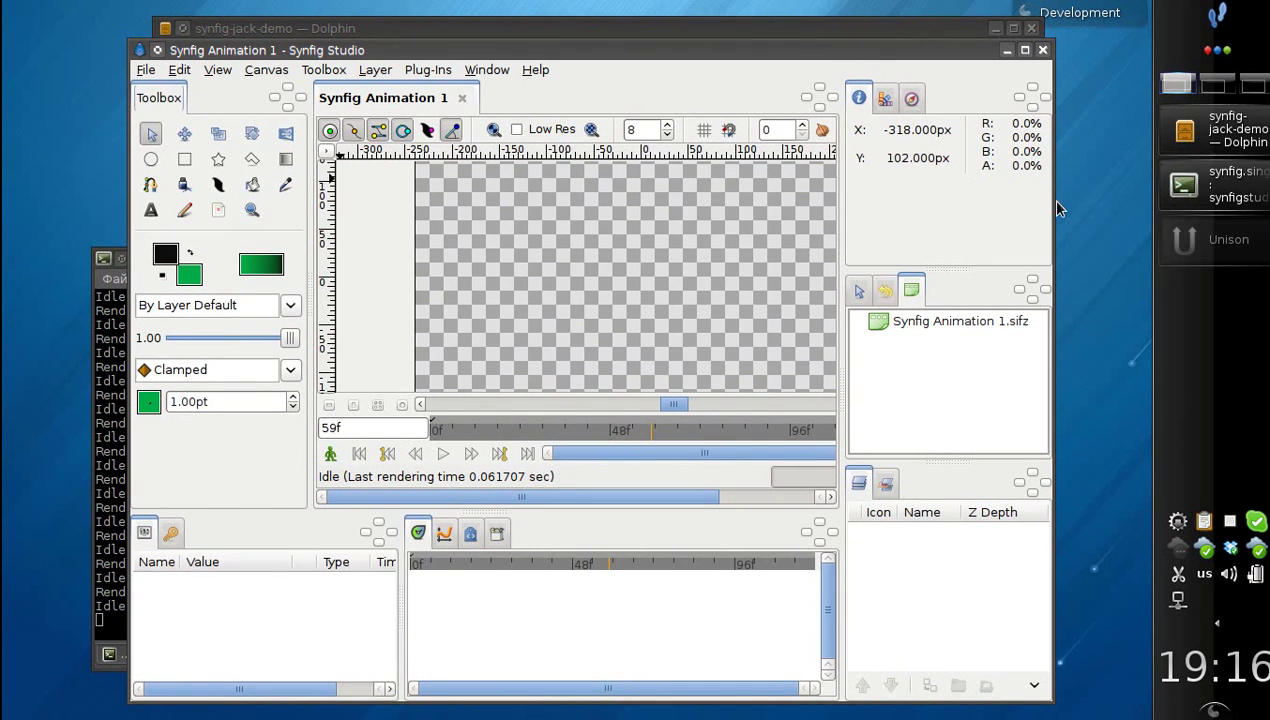
{"action": "left_click_drag", "start_coordinate": [1054, 198], "coordinate": [1080, 212]}
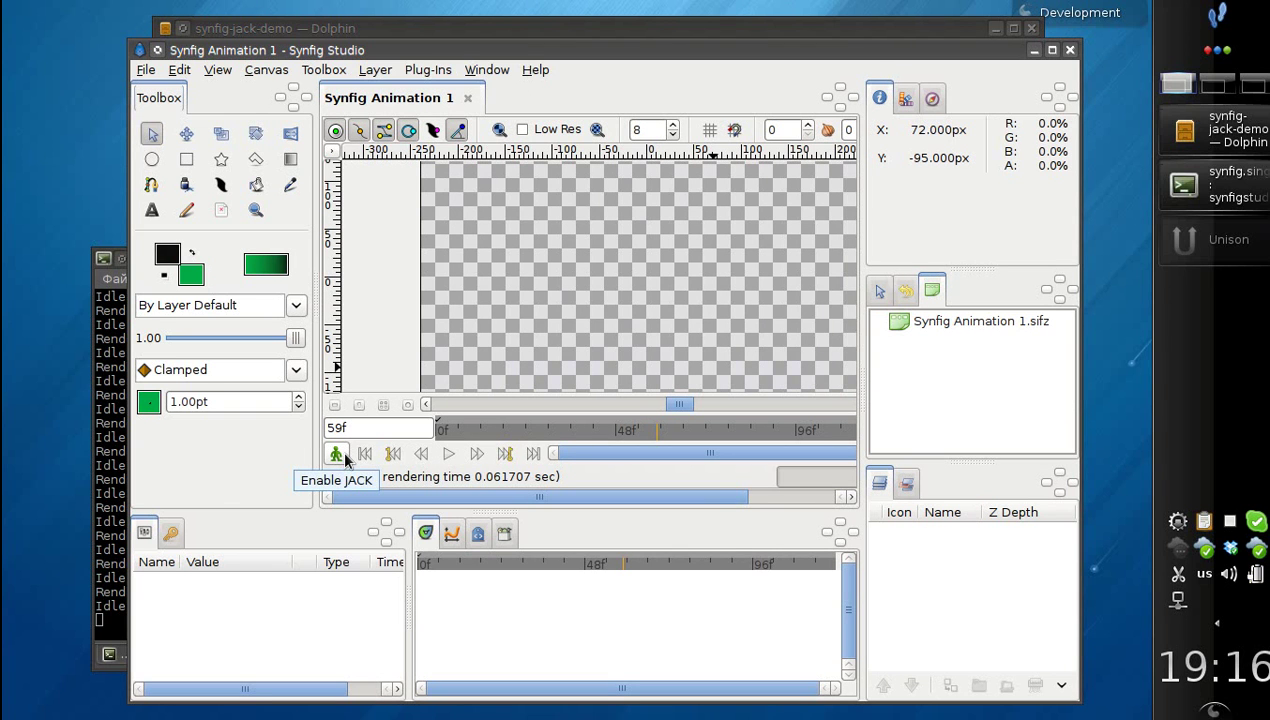
{"action": "left_click_drag", "start_coordinate": [316, 406], "coordinate": [268, 408]}
{"action": "mouse_move", "coordinate": [568, 50]}
{"action": "left_mouse_down"}
{"action": "mouse_move", "coordinate": [595, 68]}
{"action": "mouse_move", "coordinate": [584, 51]}
{"action": "left_mouse_up"}
Step: Shift the terminal left, then move Synfig down in front to uncover the file manager
{"action": "left_click_drag", "start_coordinate": [137, 257], "coordinate": [127, 257]}
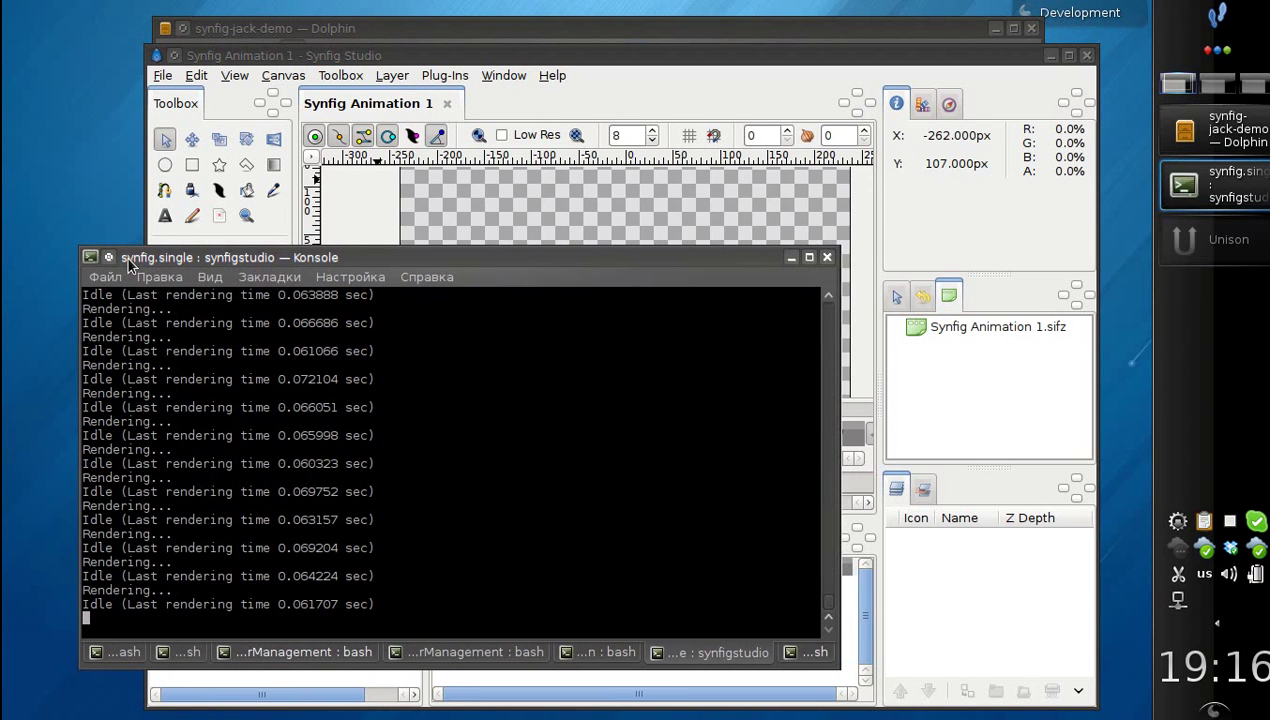
{"action": "left_click", "coordinate": [252, 57]}
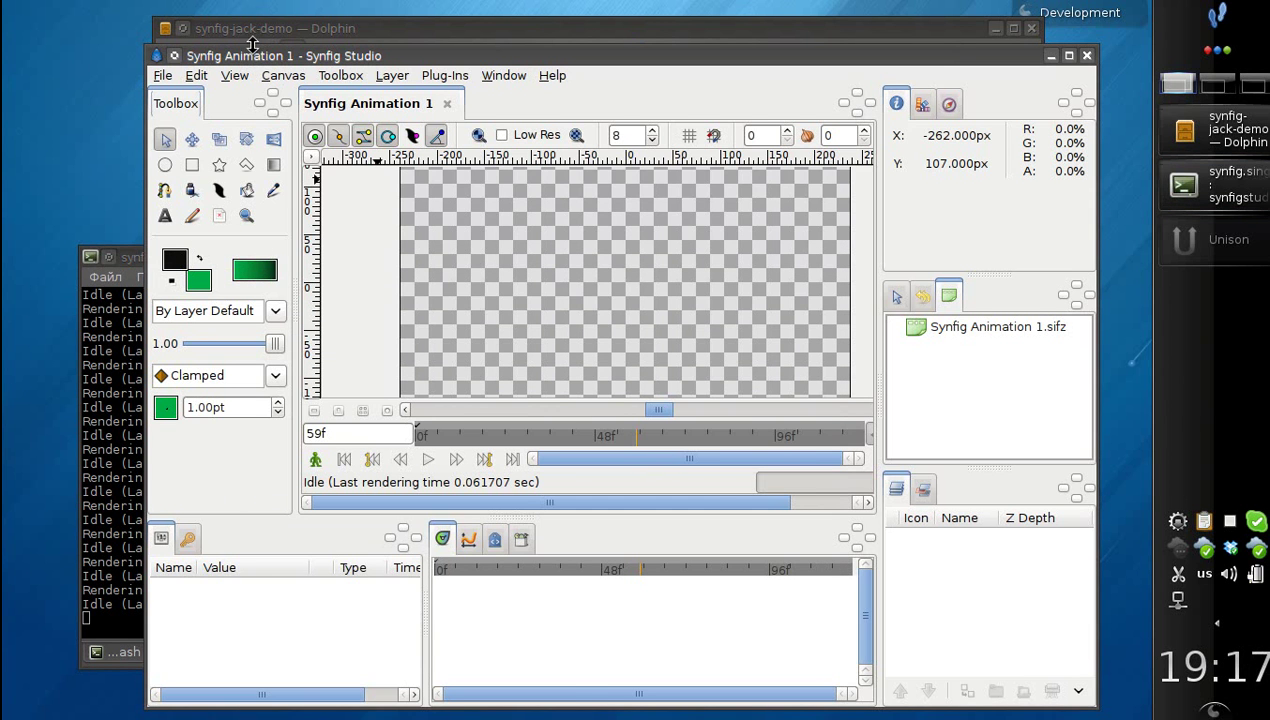
{"action": "left_click_drag", "start_coordinate": [252, 45], "coordinate": [250, 75]}
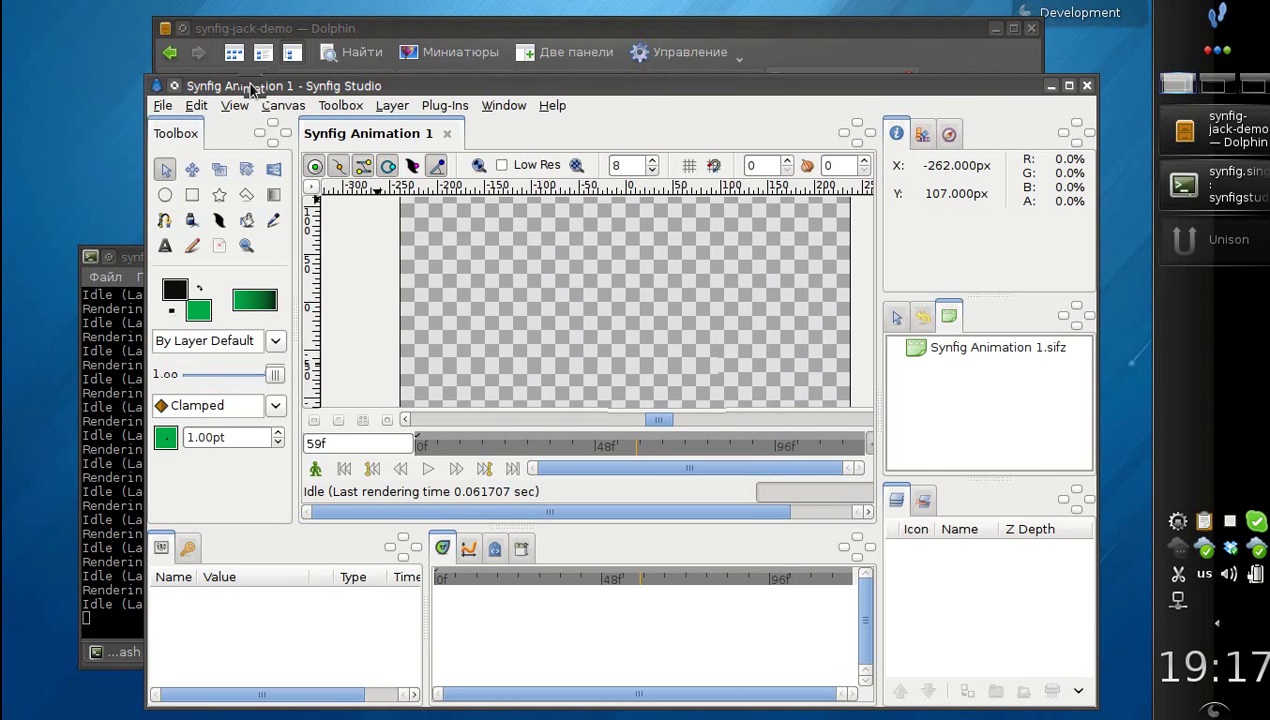
{"action": "left_click_drag", "start_coordinate": [250, 76], "coordinate": [245, 118]}
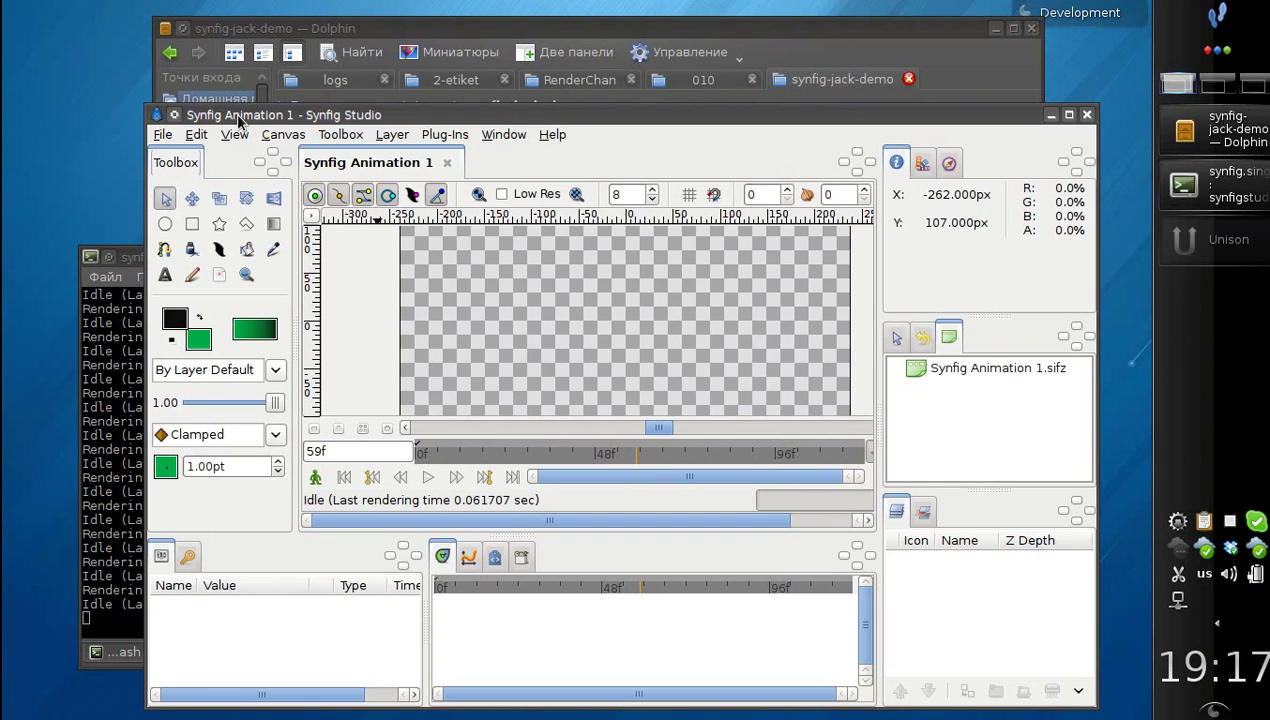
{"action": "left_click_drag", "start_coordinate": [238, 120], "coordinate": [222, 119]}
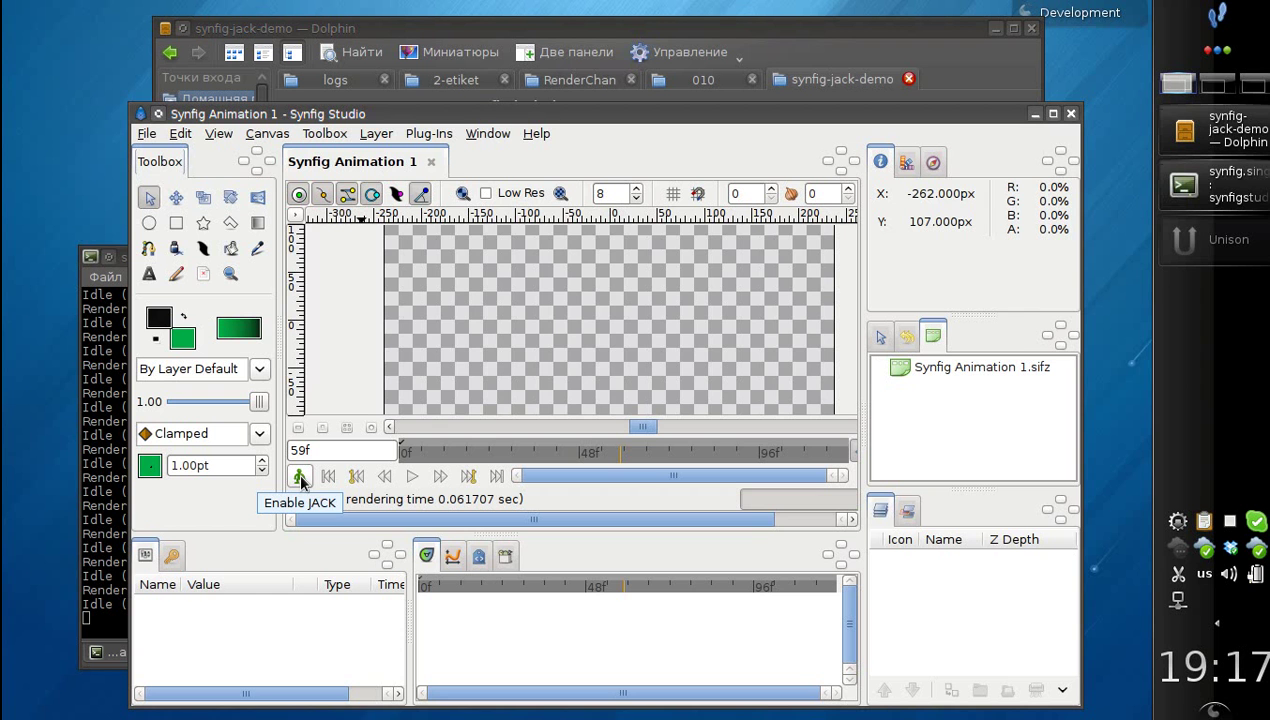
Step: Close Synfig Studio and run 'LANG=C qjackctl' from the temp folder shell in Konsole
{"action": "left_click", "coordinate": [1070, 114]}
{"action": "left_click_drag", "start_coordinate": [458, 477], "coordinate": [450, 491]}
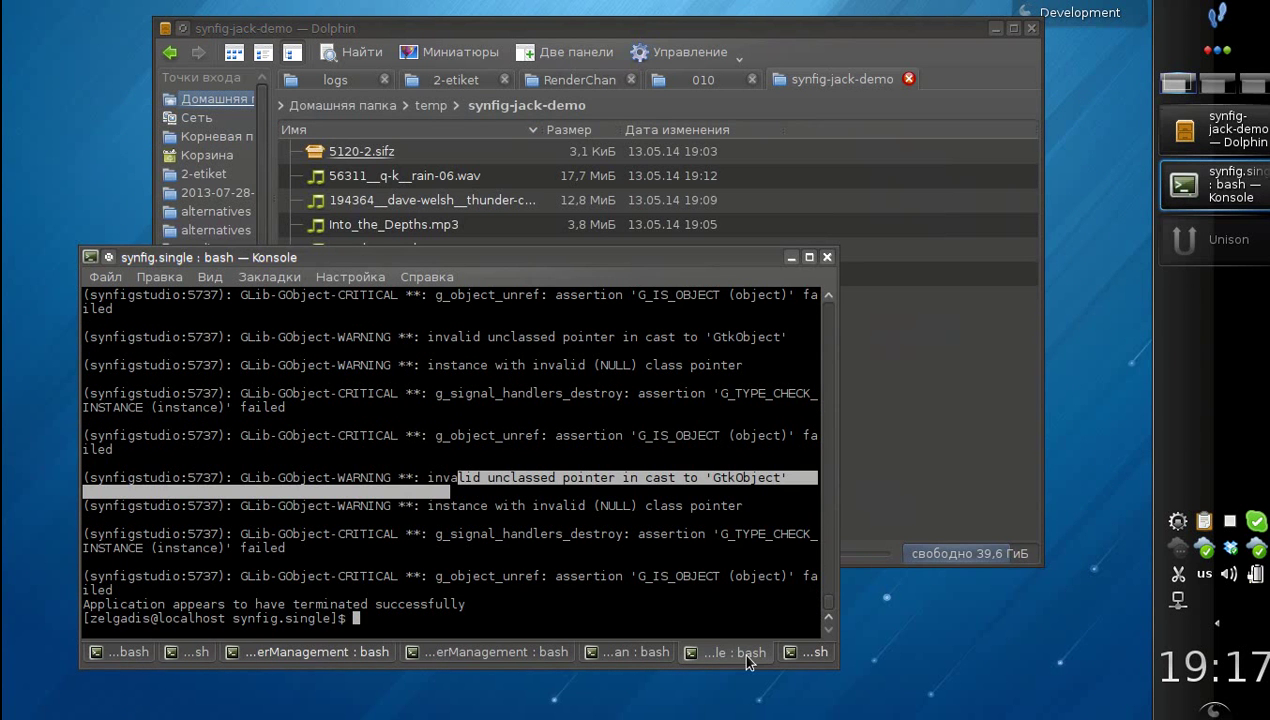
{"action": "left_click", "coordinate": [810, 652]}
{"action": "type", "text": "LANG=C "}
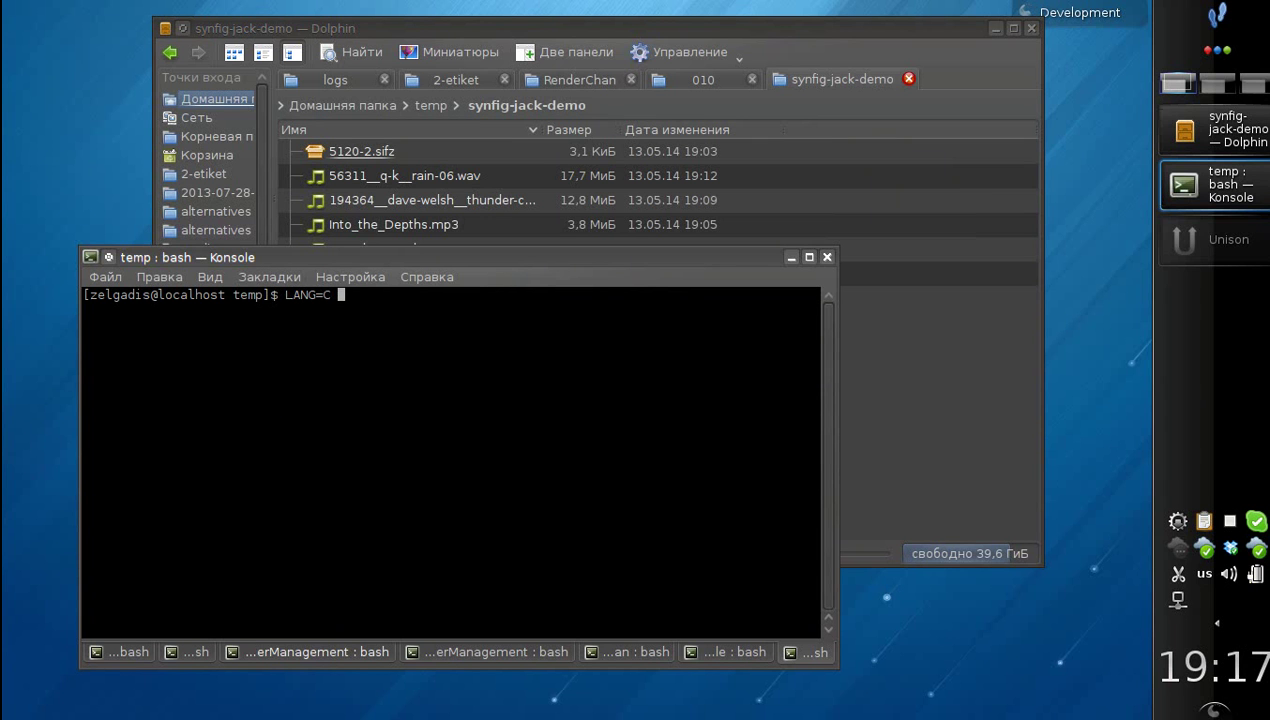
{"action": "type", "text": "qjackctl"}
{"action": "key", "text": "Return"}
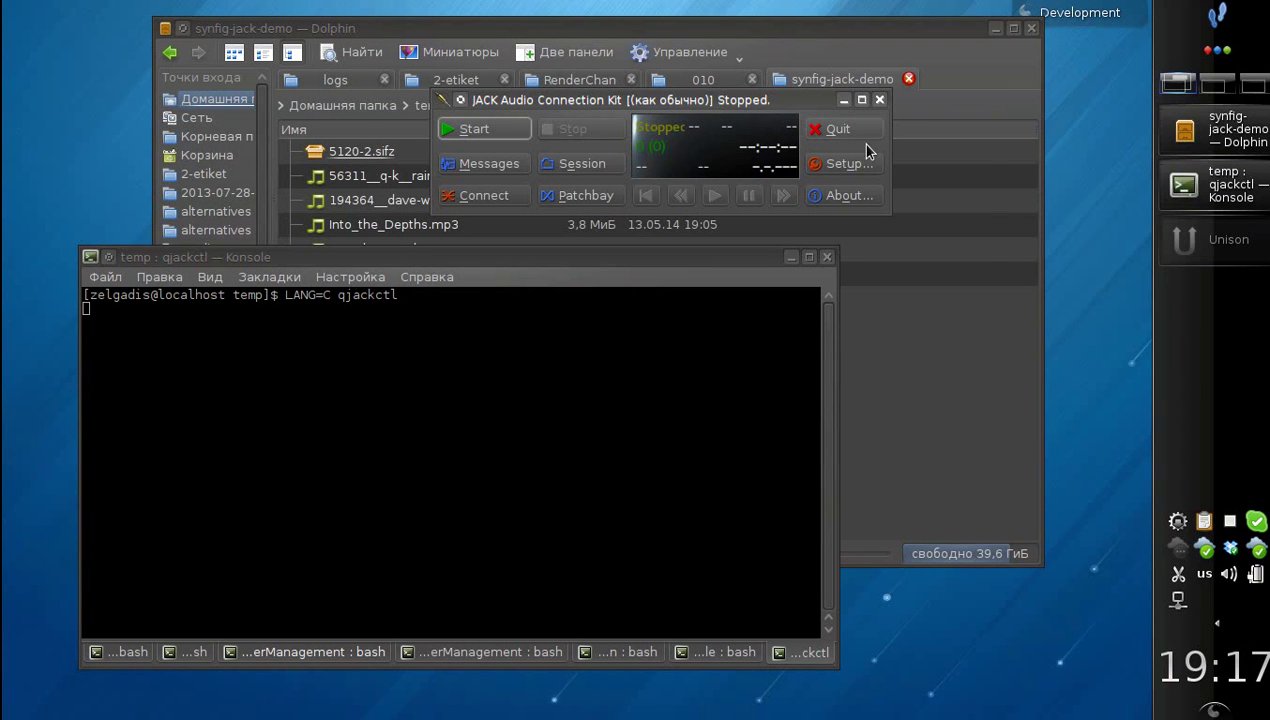
Step: Glance at the JACK Setup settings, then move the qjackctl window to the screen top
{"action": "left_click", "coordinate": [846, 164]}
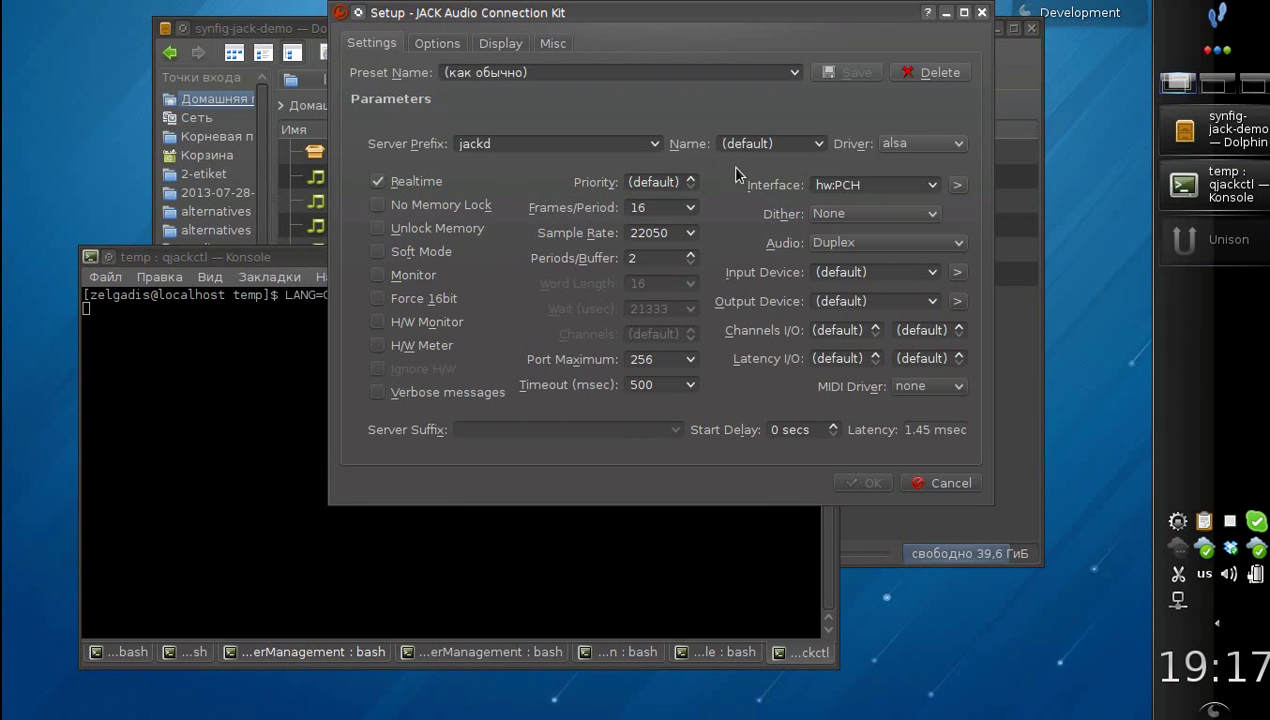
{"action": "left_click", "coordinate": [981, 12]}
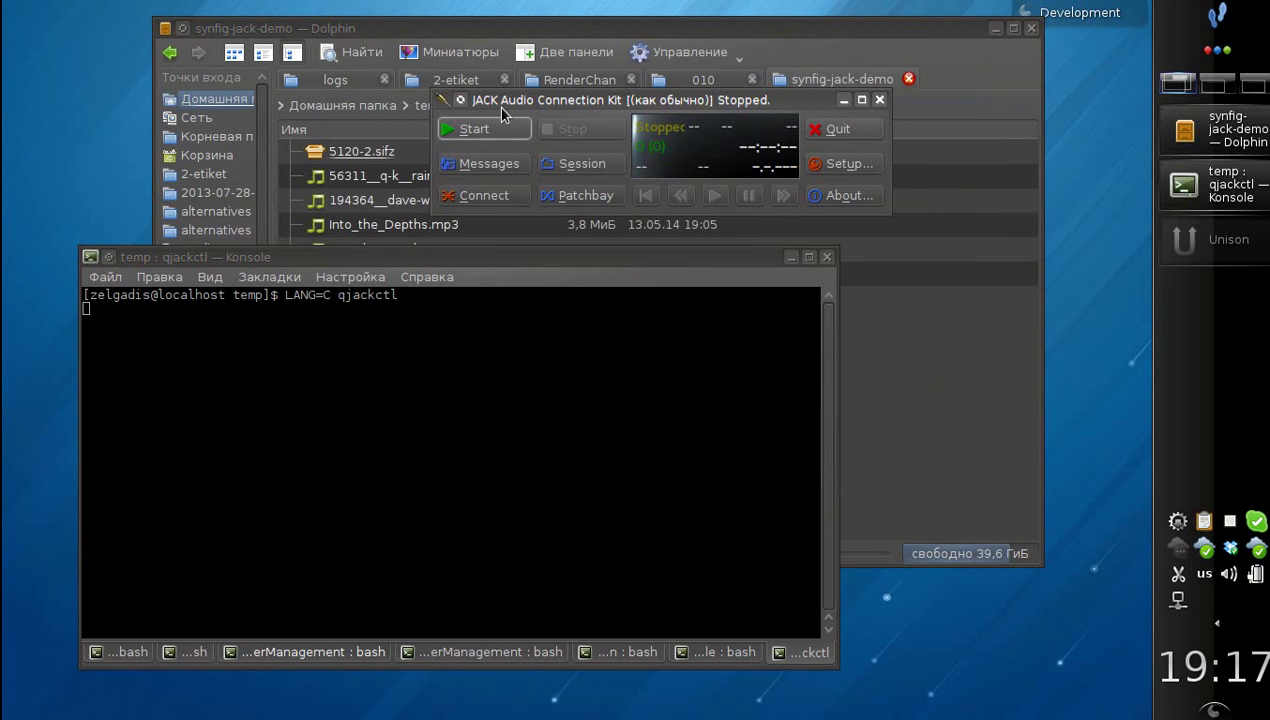
{"action": "left_click_drag", "start_coordinate": [553, 107], "coordinate": [563, 105]}
{"action": "left_click_drag", "start_coordinate": [780, 104], "coordinate": [818, 37]}
Step: Try starting the JACK server, dismiss the connection error, close Messages, and reopen Setup
{"action": "left_click", "coordinate": [544, 62]}
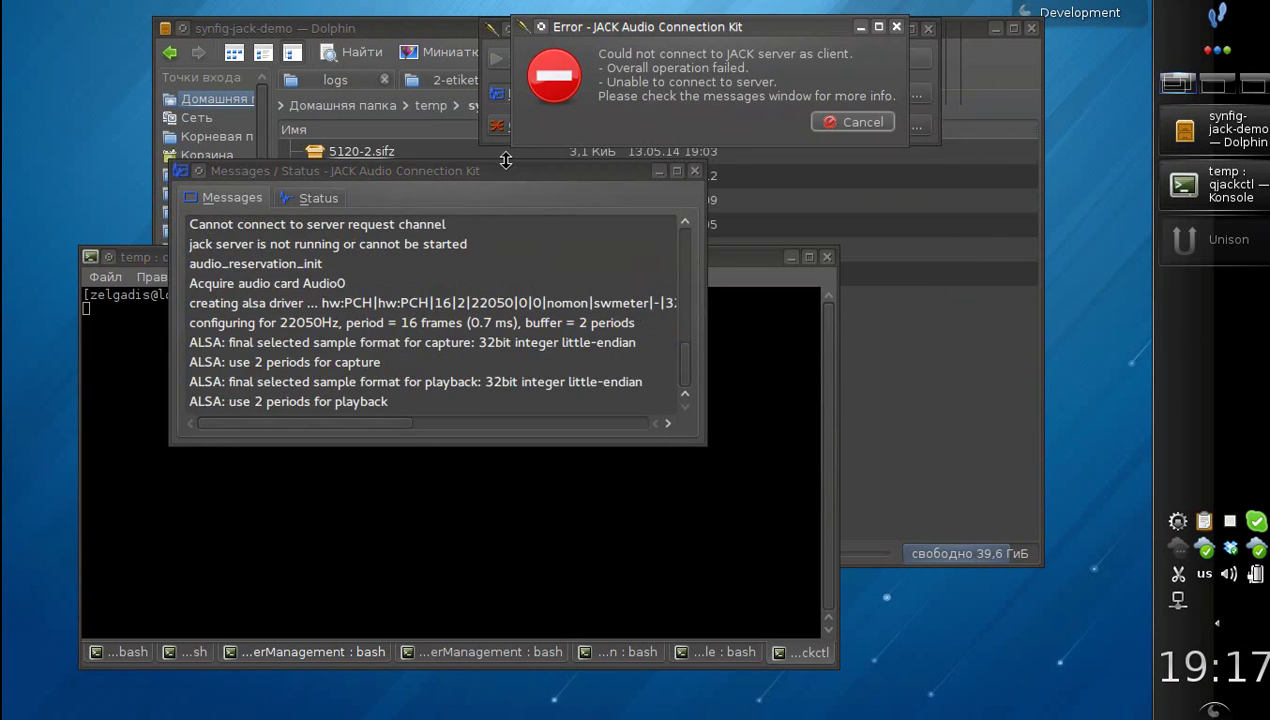
{"action": "left_click", "coordinate": [828, 122]}
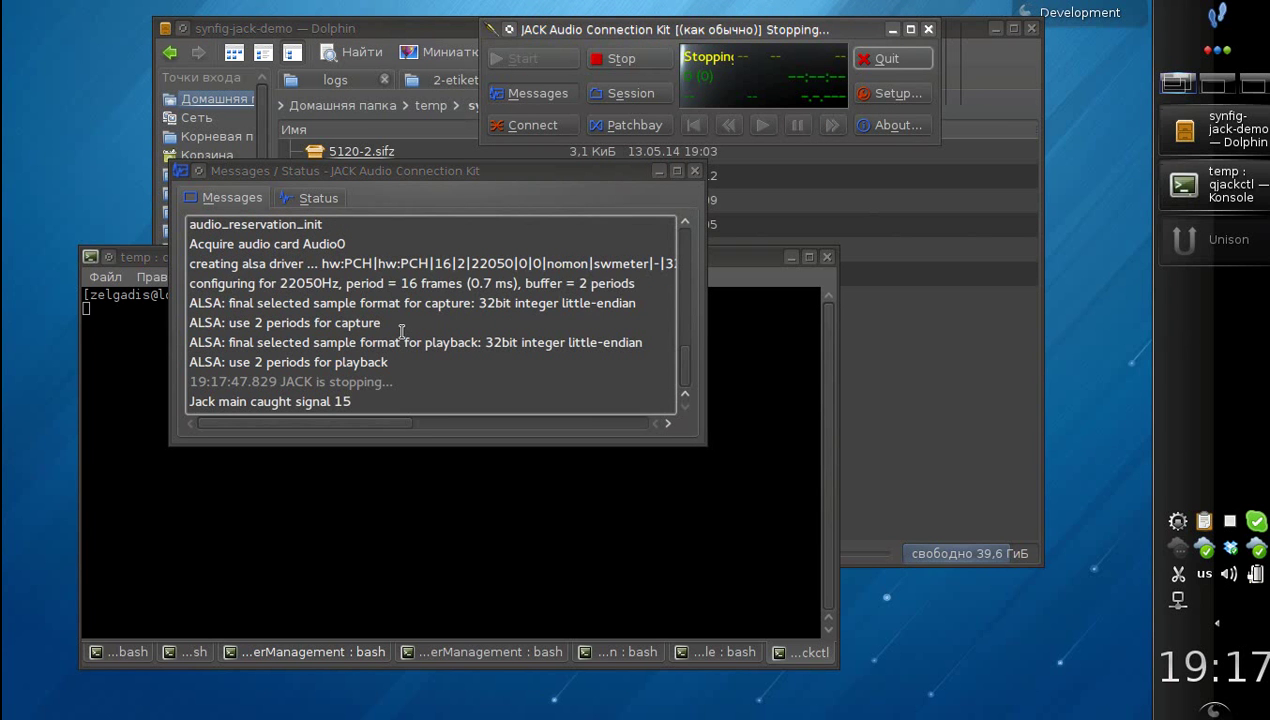
{"action": "scroll", "coordinate": [405, 370], "scroll_direction": "up", "scroll_amount": 2}
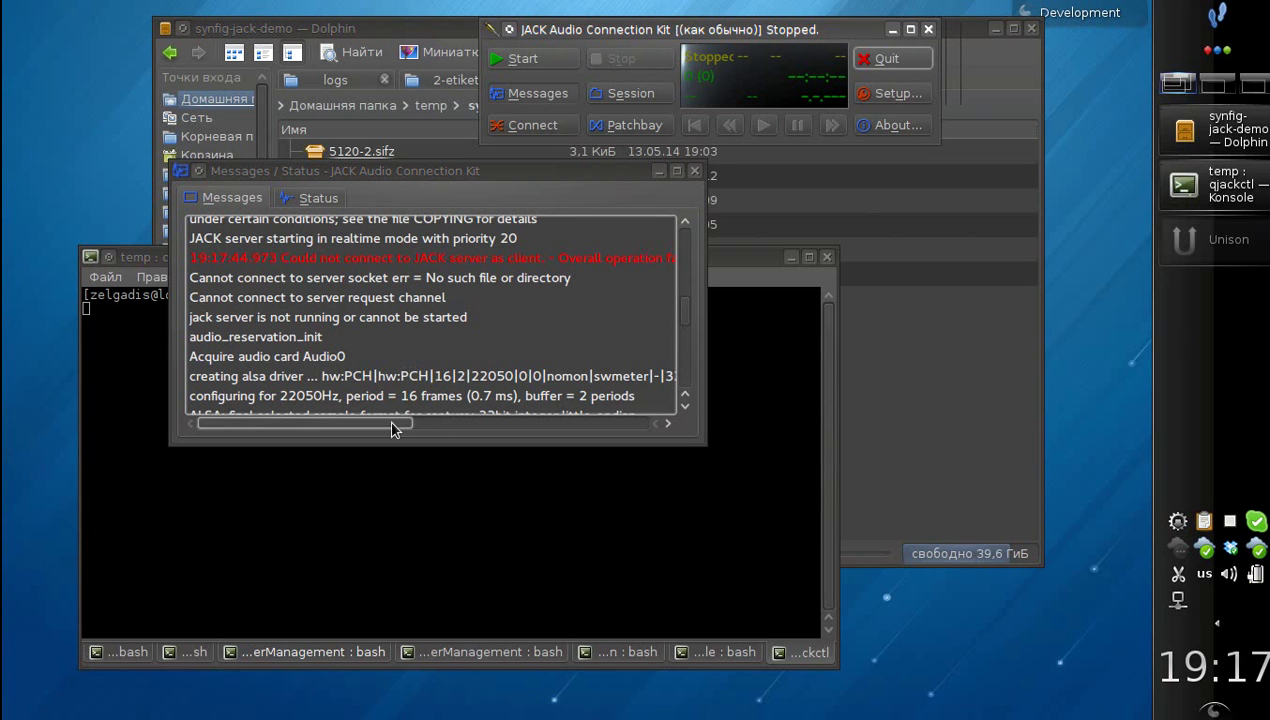
{"action": "left_click_drag", "start_coordinate": [399, 425], "coordinate": [285, 407]}
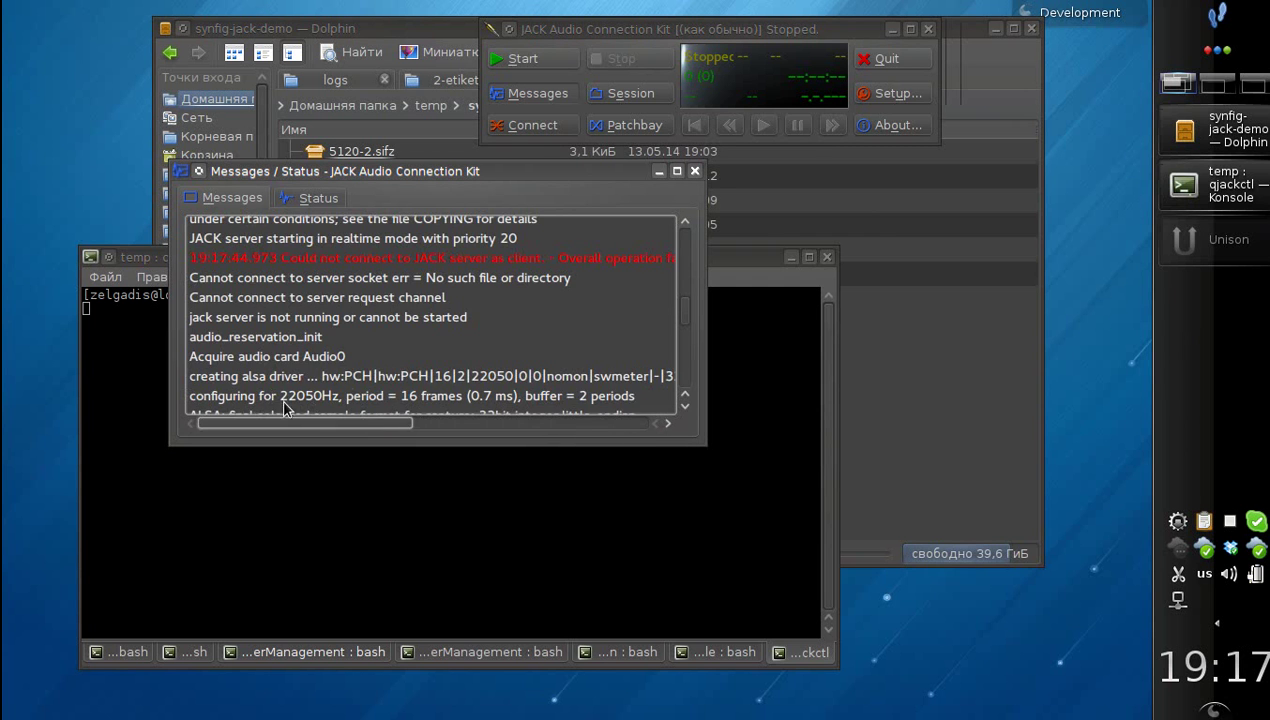
{"action": "left_click", "coordinate": [695, 171]}
{"action": "left_click", "coordinate": [878, 94]}
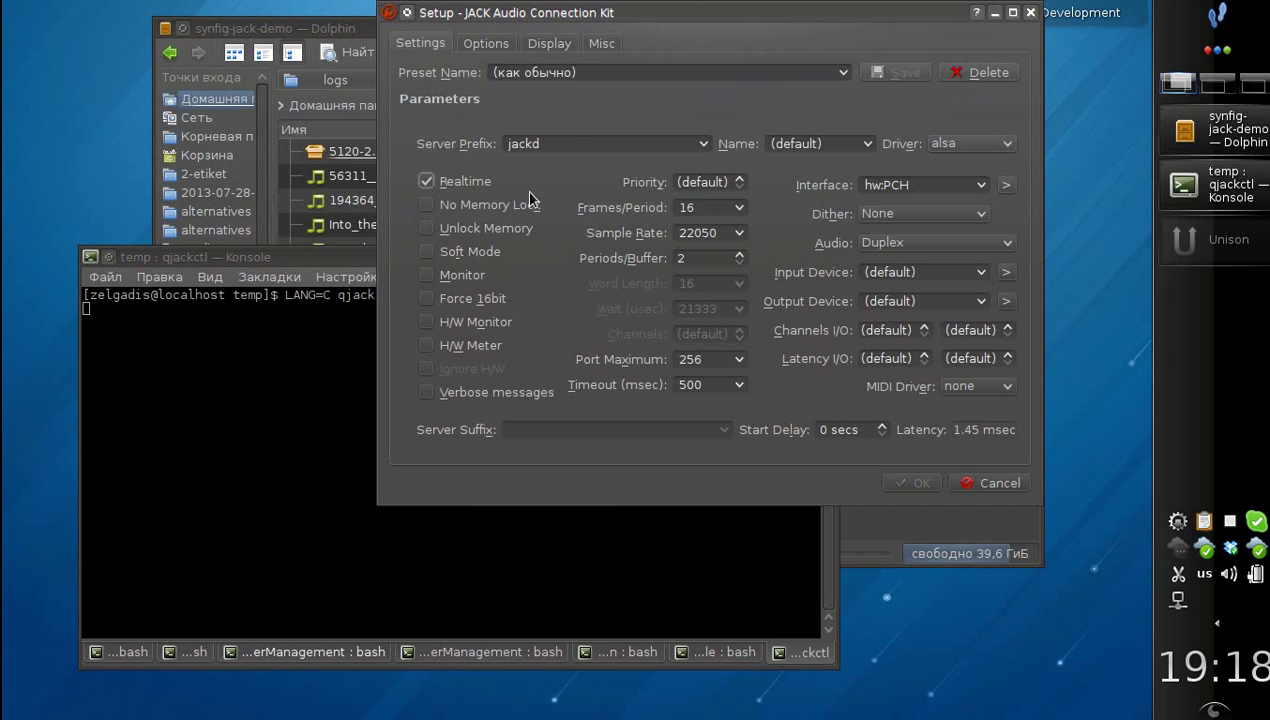
Step: Change the JACK sample rate from 22050 to 48000 and apply it
{"action": "left_click_drag", "start_coordinate": [693, 233], "coordinate": [668, 232]}
{"action": "type", "text": "4"}
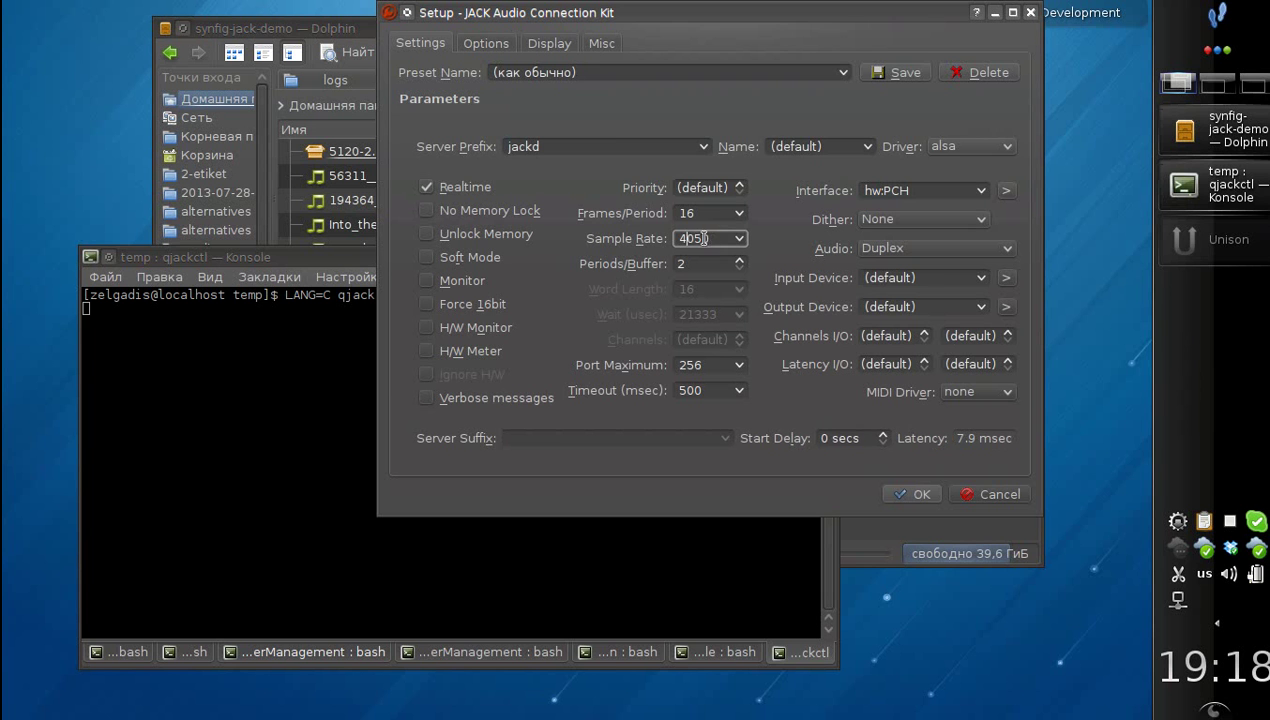
{"action": "type", "text": "8"}
{"action": "key", "text": "Right"}
{"action": "key", "text": "Delete"}
{"action": "type", "text": "0"}
{"action": "left_click", "coordinate": [910, 494]}
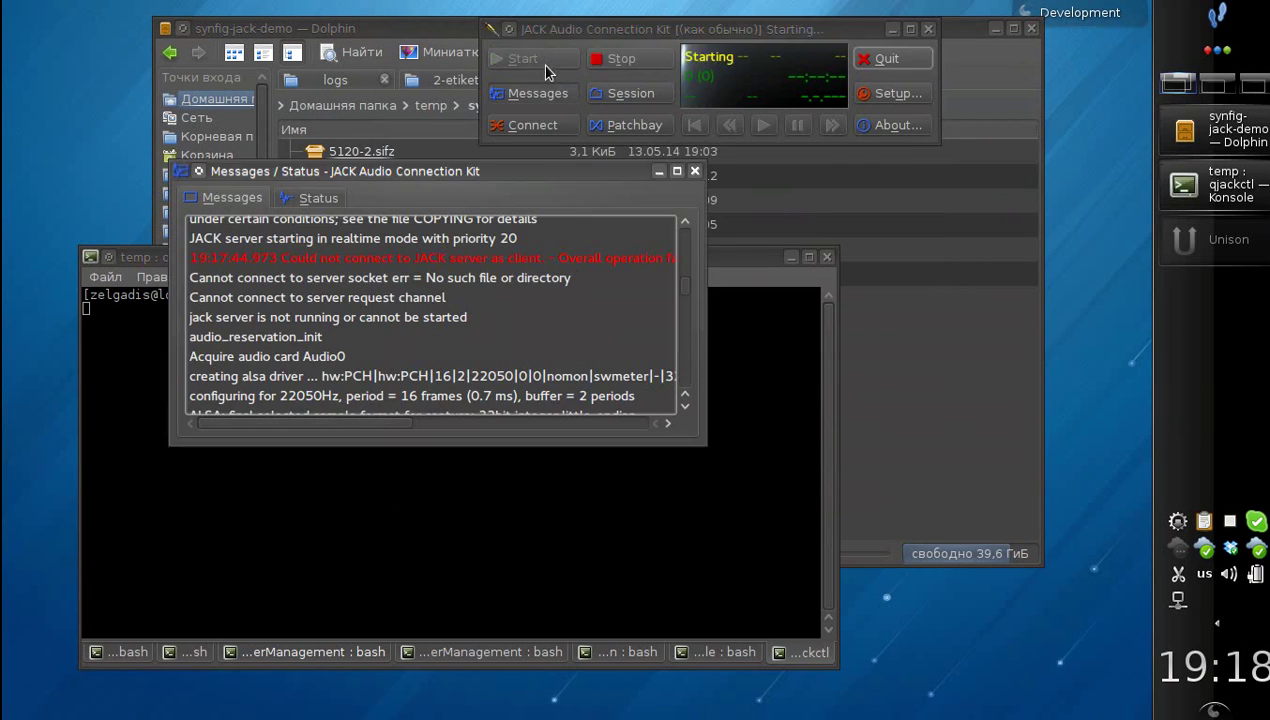
Step: Dismiss the new JACK connection error and read through the Messages log
{"action": "left_click", "coordinate": [853, 121]}
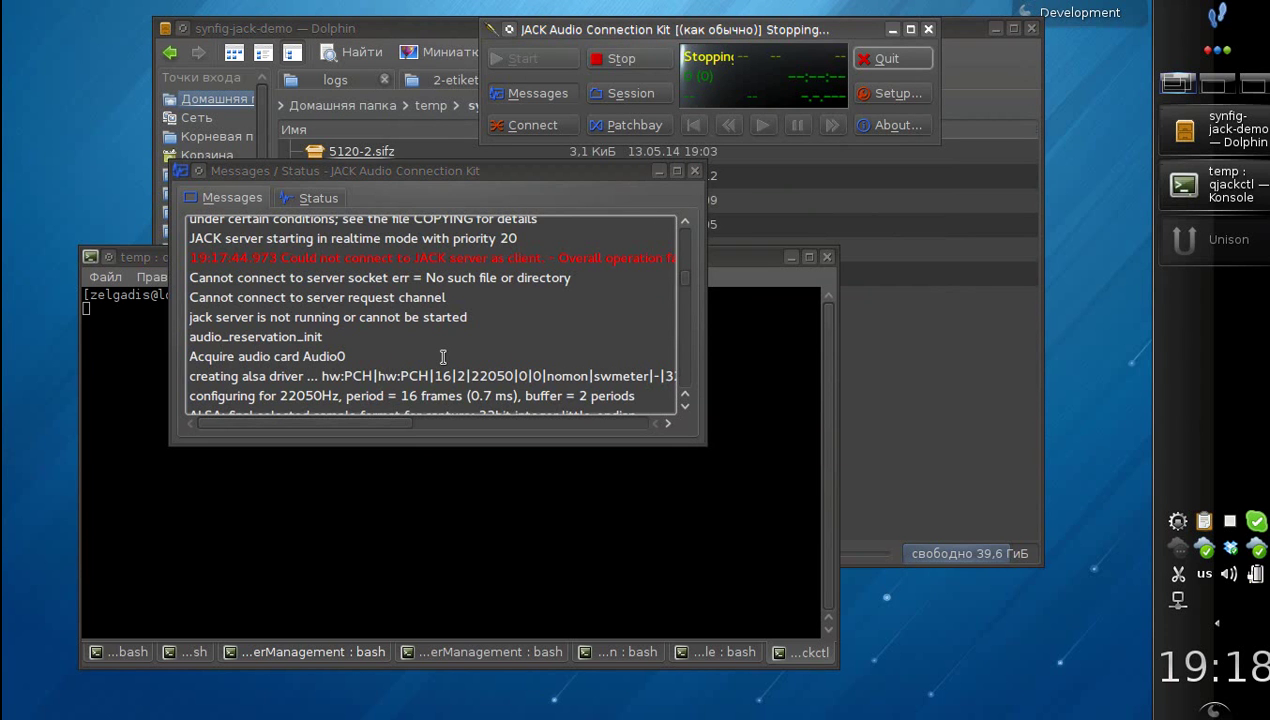
{"action": "scroll", "coordinate": [443, 357], "scroll_direction": "up", "scroll_amount": 2}
{"action": "scroll", "coordinate": [443, 357], "scroll_direction": "up", "scroll_amount": 5}
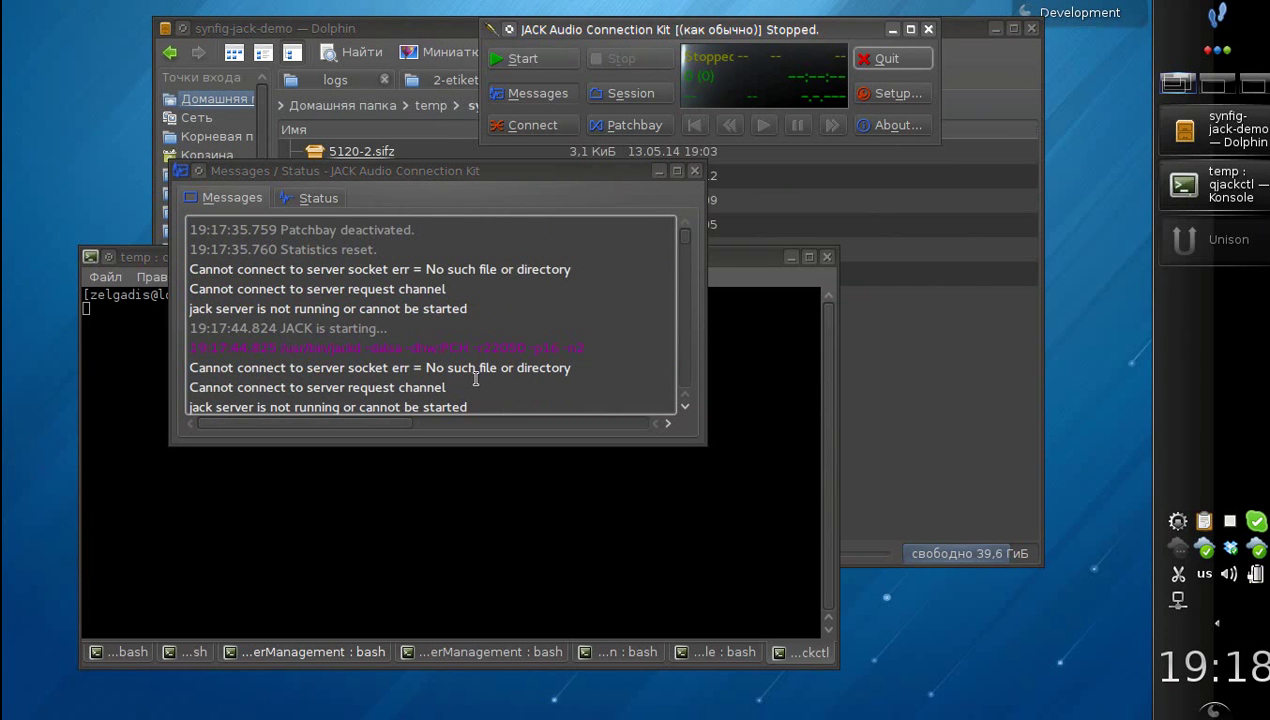
{"action": "scroll", "coordinate": [553, 371], "scroll_direction": "down", "scroll_amount": 15}
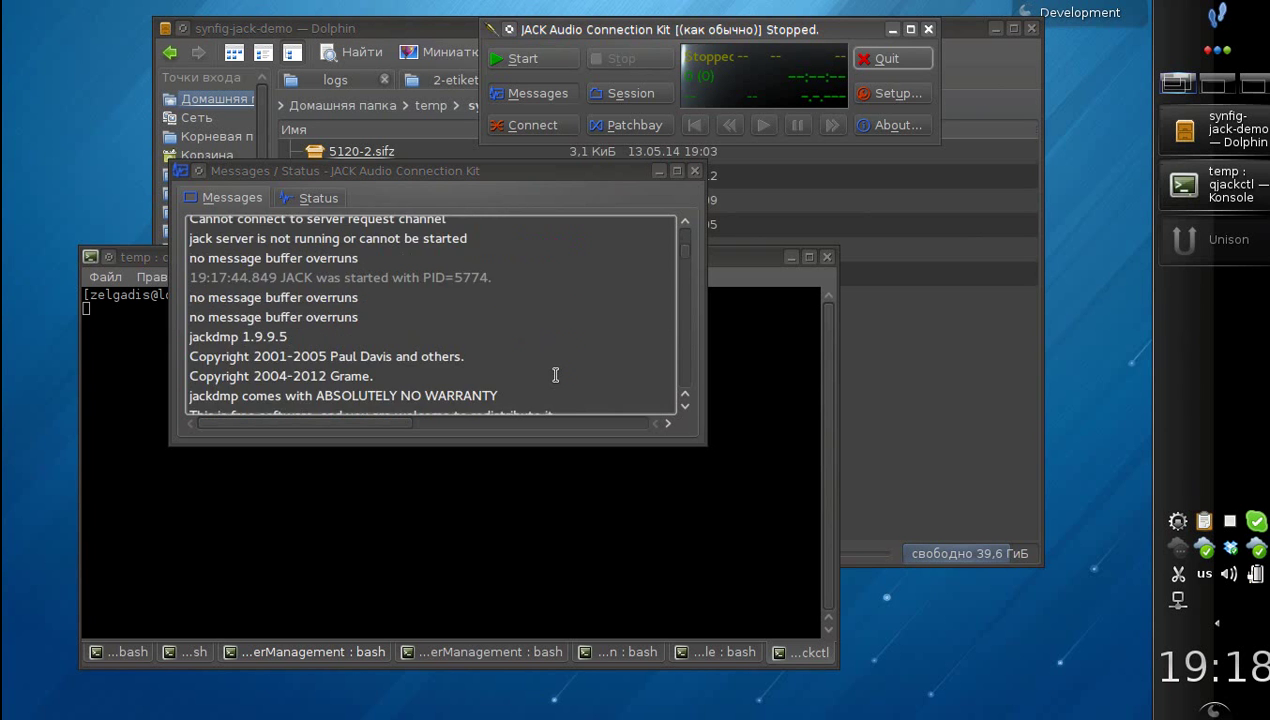
{"action": "scroll", "coordinate": [625, 312], "scroll_direction": "up", "scroll_amount": 5}
{"action": "scroll", "coordinate": [623, 314], "scroll_direction": "down", "scroll_amount": 6}
{"action": "scroll", "coordinate": [622, 316], "scroll_direction": "up", "scroll_amount": 1}
{"action": "scroll", "coordinate": [621, 318], "scroll_direction": "up", "scroll_amount": 2}
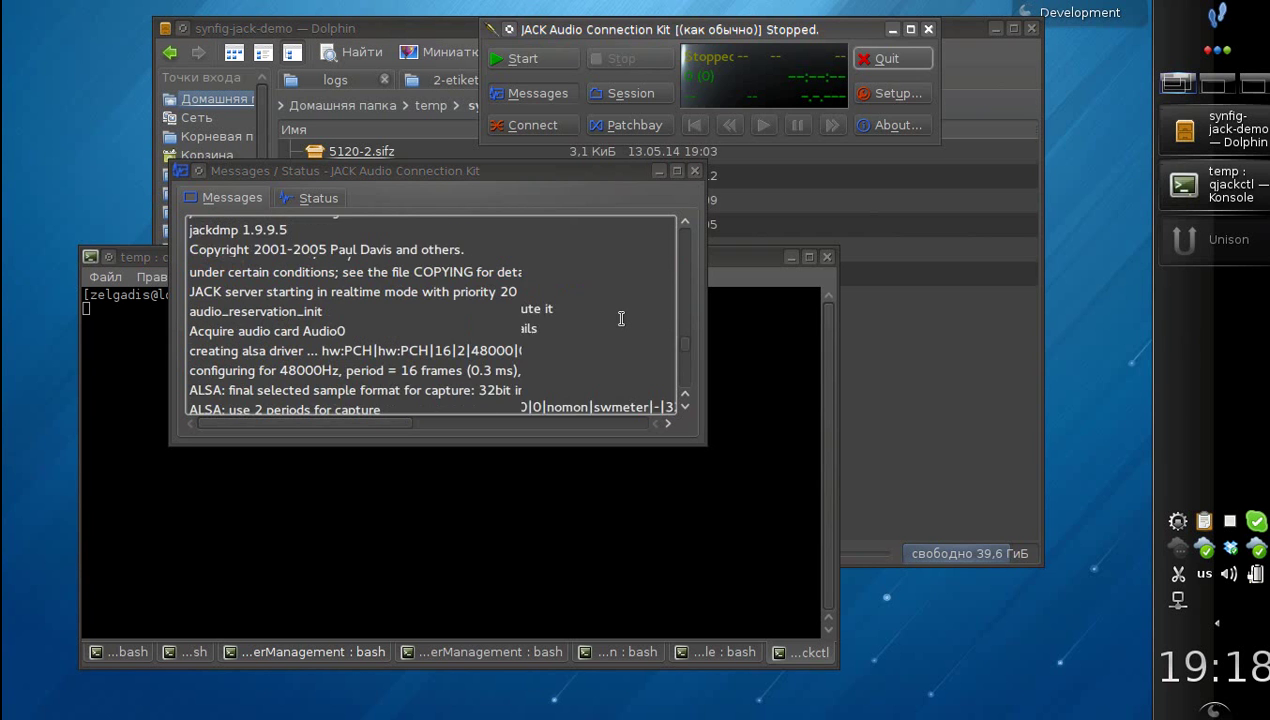
{"action": "scroll", "coordinate": [621, 318], "scroll_direction": "up", "scroll_amount": 3}
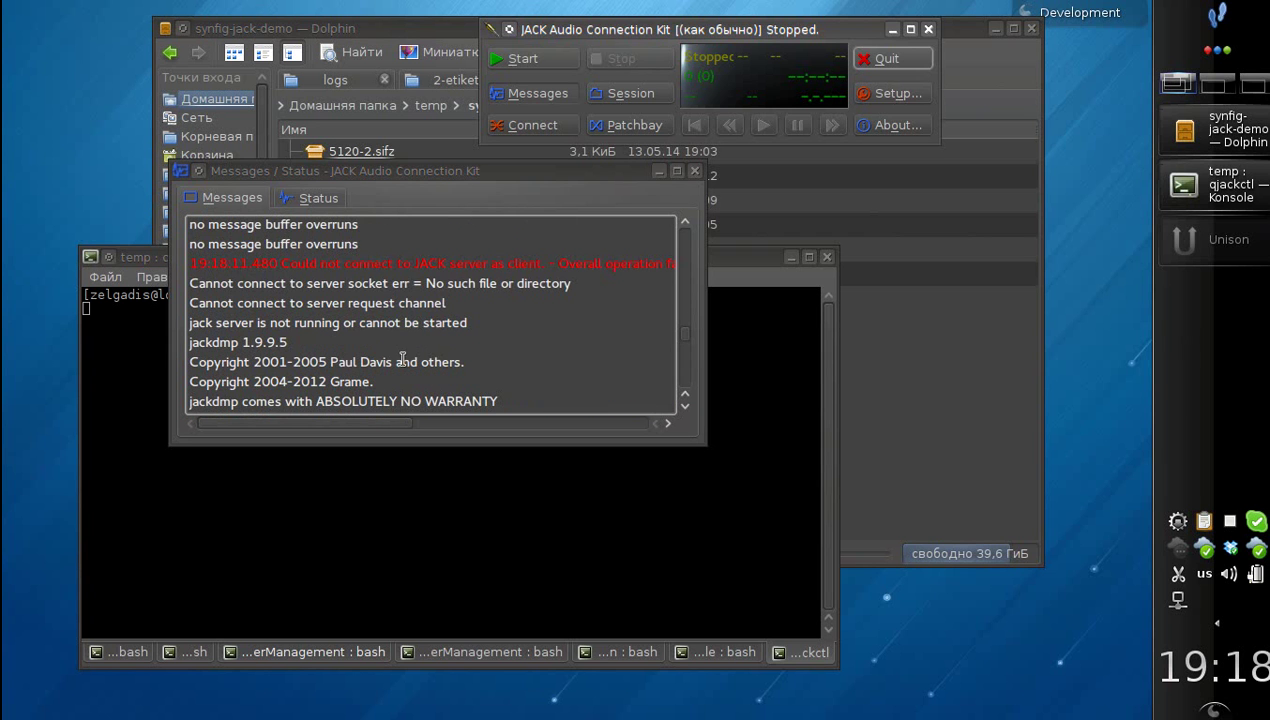
{"action": "mouse_move", "coordinate": [305, 422]}
{"action": "left_mouse_down"}
{"action": "mouse_move", "coordinate": [488, 420]}
{"action": "mouse_move", "coordinate": [300, 422]}
{"action": "left_mouse_up"}
{"action": "scroll", "coordinate": [454, 320], "scroll_direction": "down", "scroll_amount": 5}
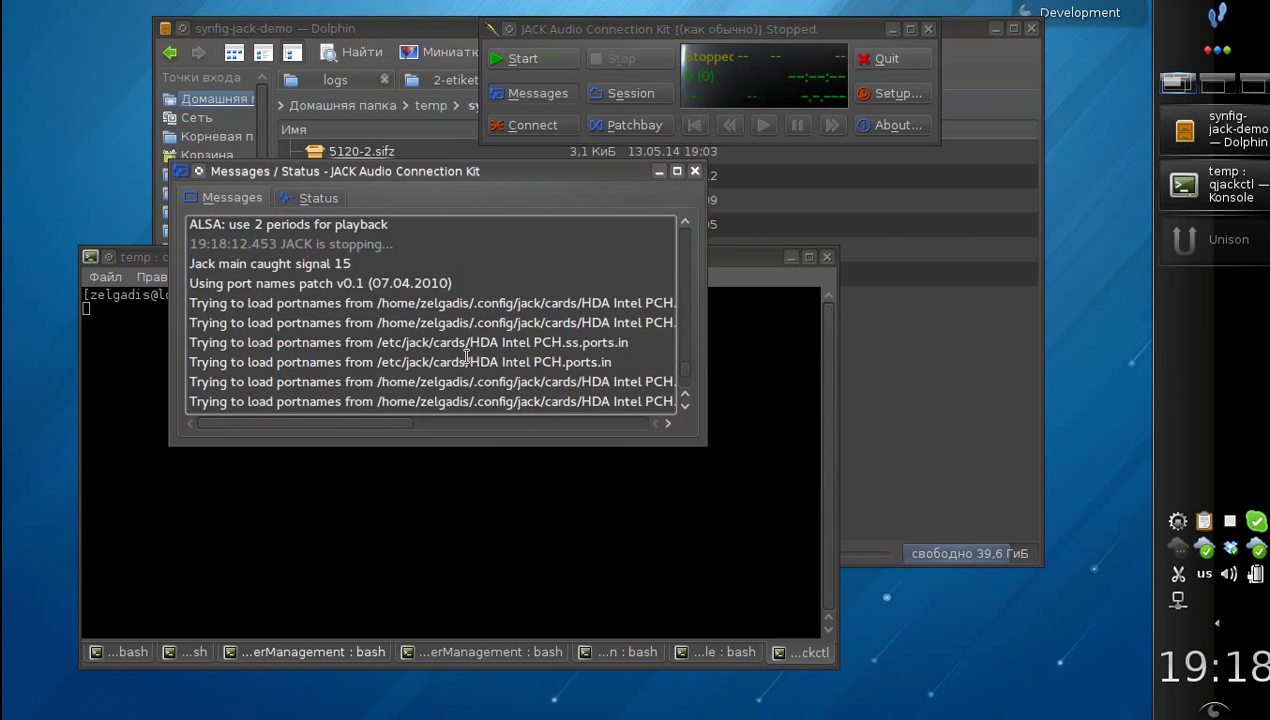
{"action": "scroll", "coordinate": [466, 356], "scroll_direction": "down", "scroll_amount": 2}
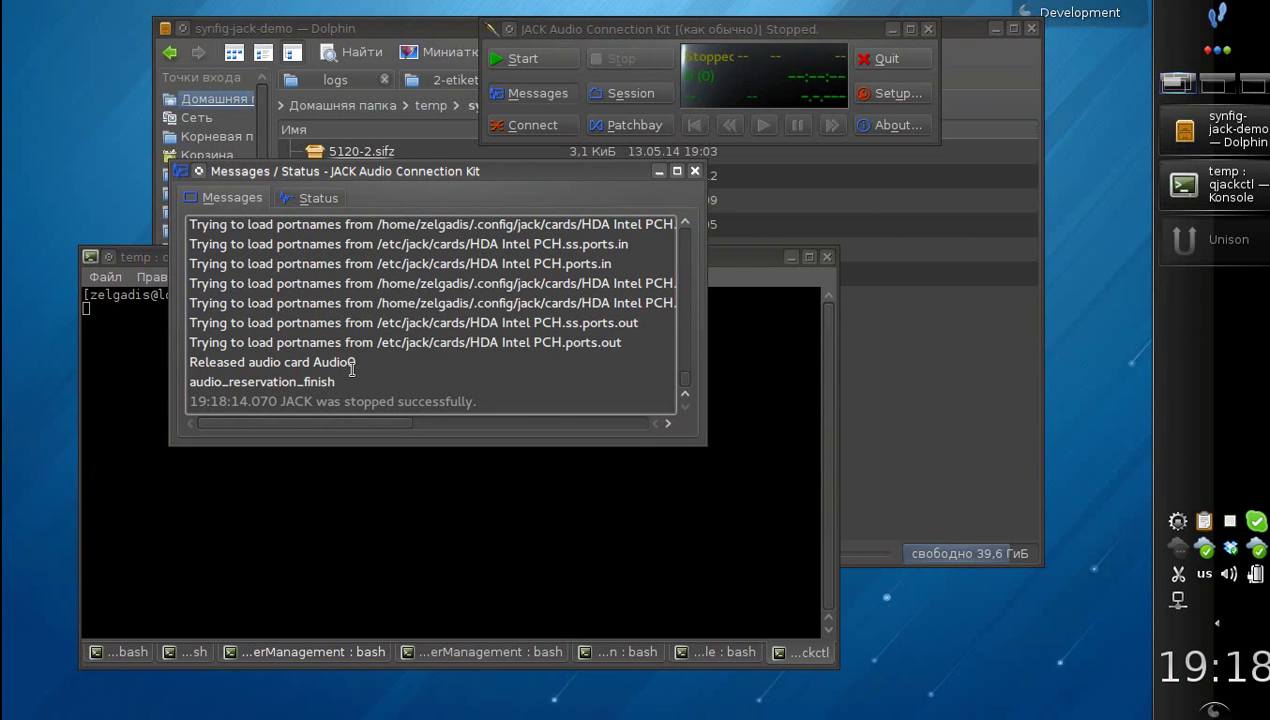
Step: Close the Messages log, quit qjackctl, and relaunch it from Konsole
{"action": "left_click", "coordinate": [694, 171]}
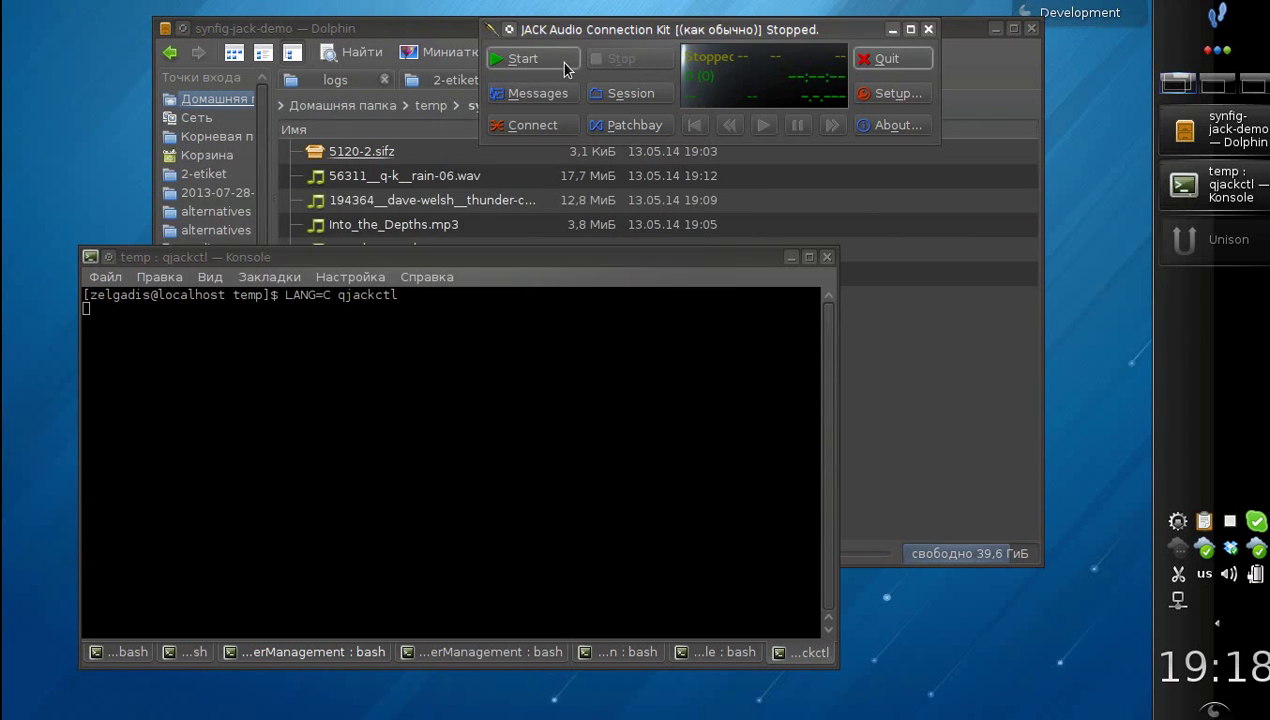
{"action": "left_click", "coordinate": [886, 60]}
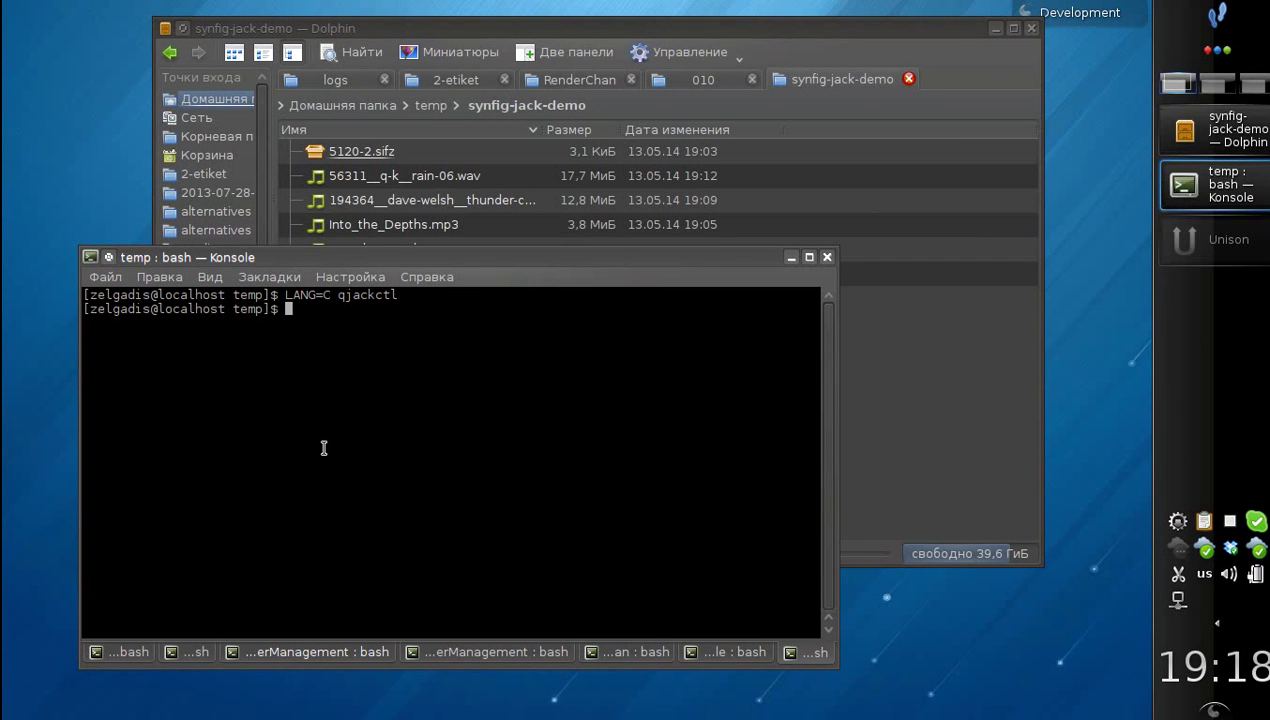
{"action": "key", "text": "Up"}
{"action": "key", "text": "Return"}
Step: Retry starting the JACK server, cancel the connection error, and quit qjackctl
{"action": "left_click", "coordinate": [546, 62]}
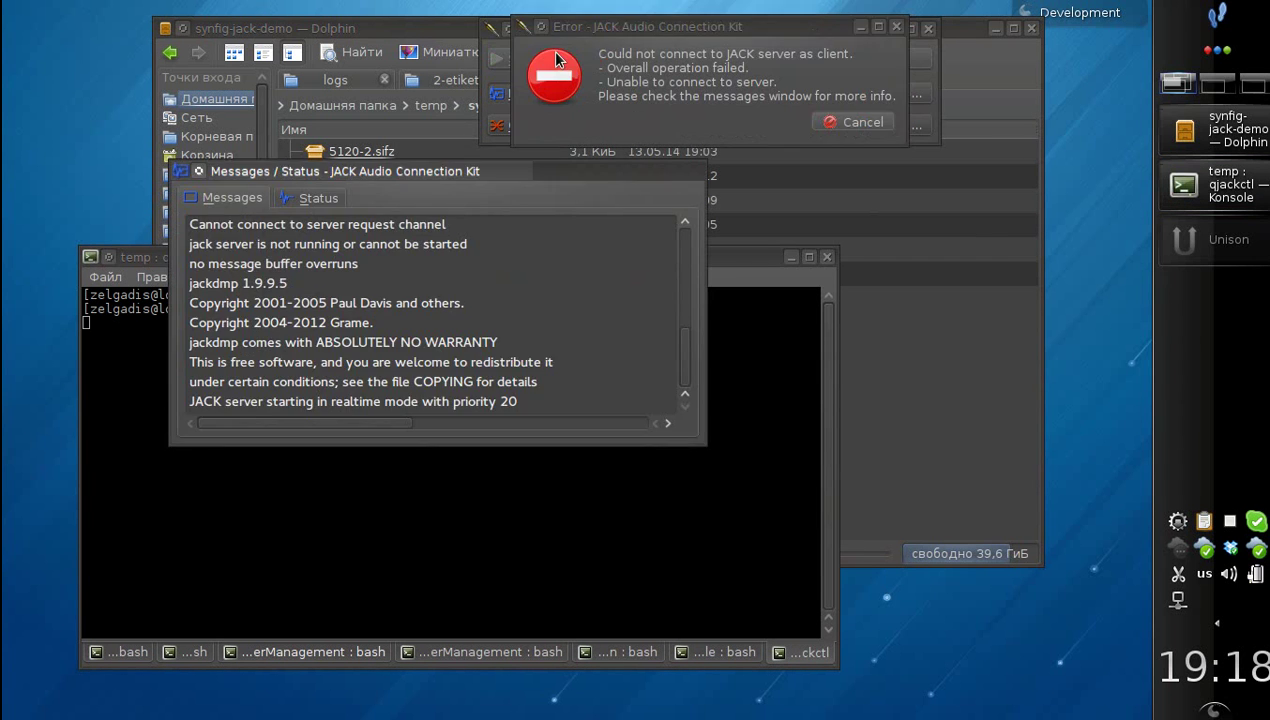
{"action": "left_click", "coordinate": [853, 122]}
{"action": "left_click", "coordinate": [694, 171]}
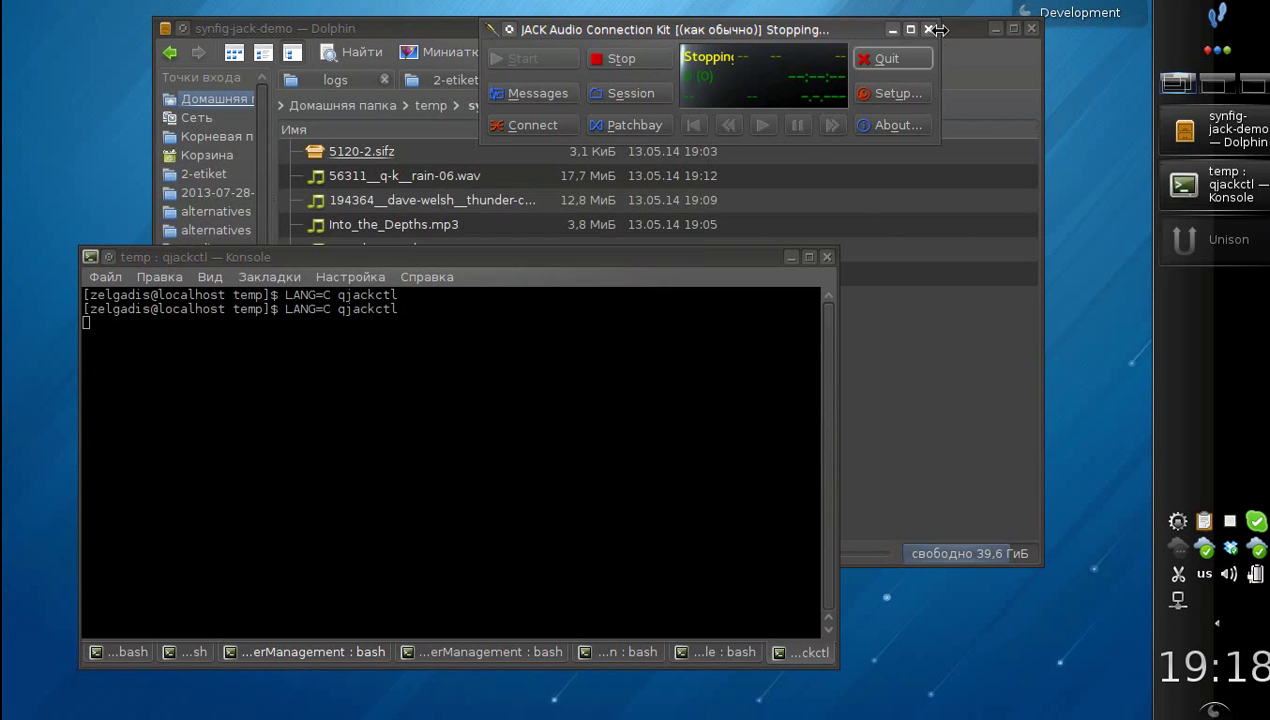
{"action": "left_click", "coordinate": [928, 29]}
Step: Relaunch Synfig Studio from the Konsole session holding its earlier launch command
{"action": "left_click", "coordinate": [717, 615]}
{"action": "left_click", "coordinate": [745, 652]}
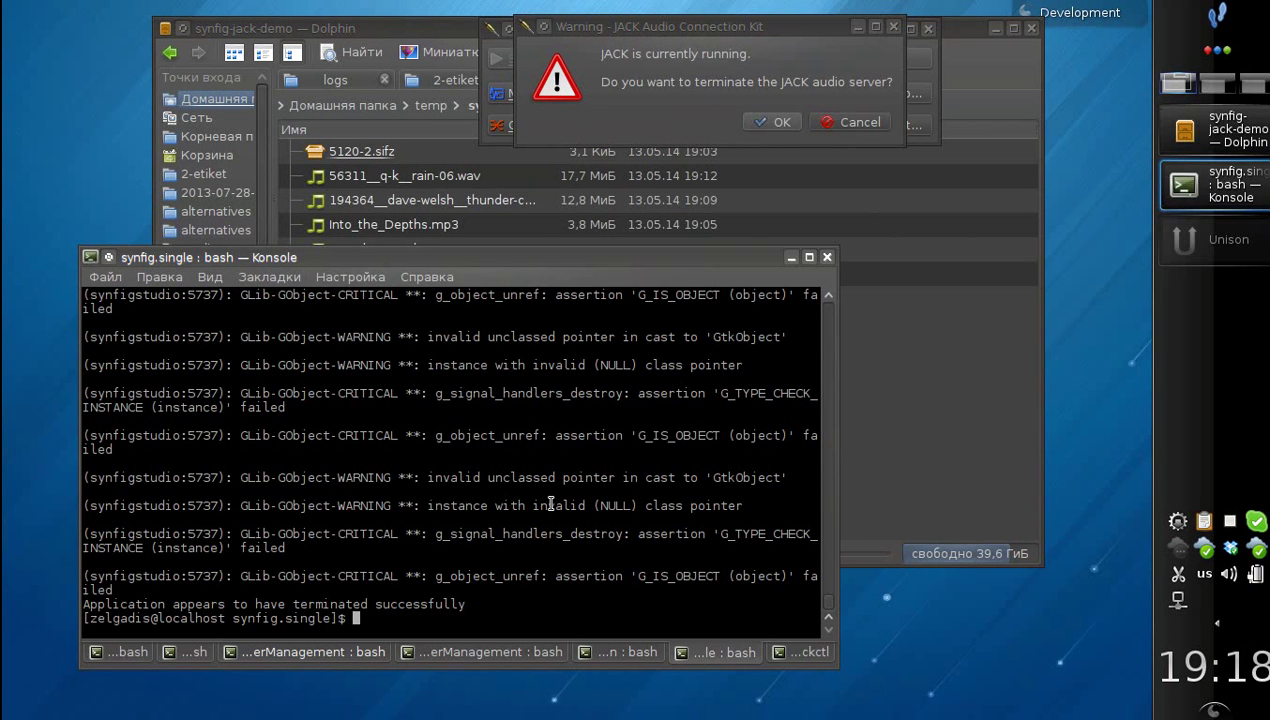
{"action": "key", "text": "Up"}
{"action": "key", "text": "Return"}
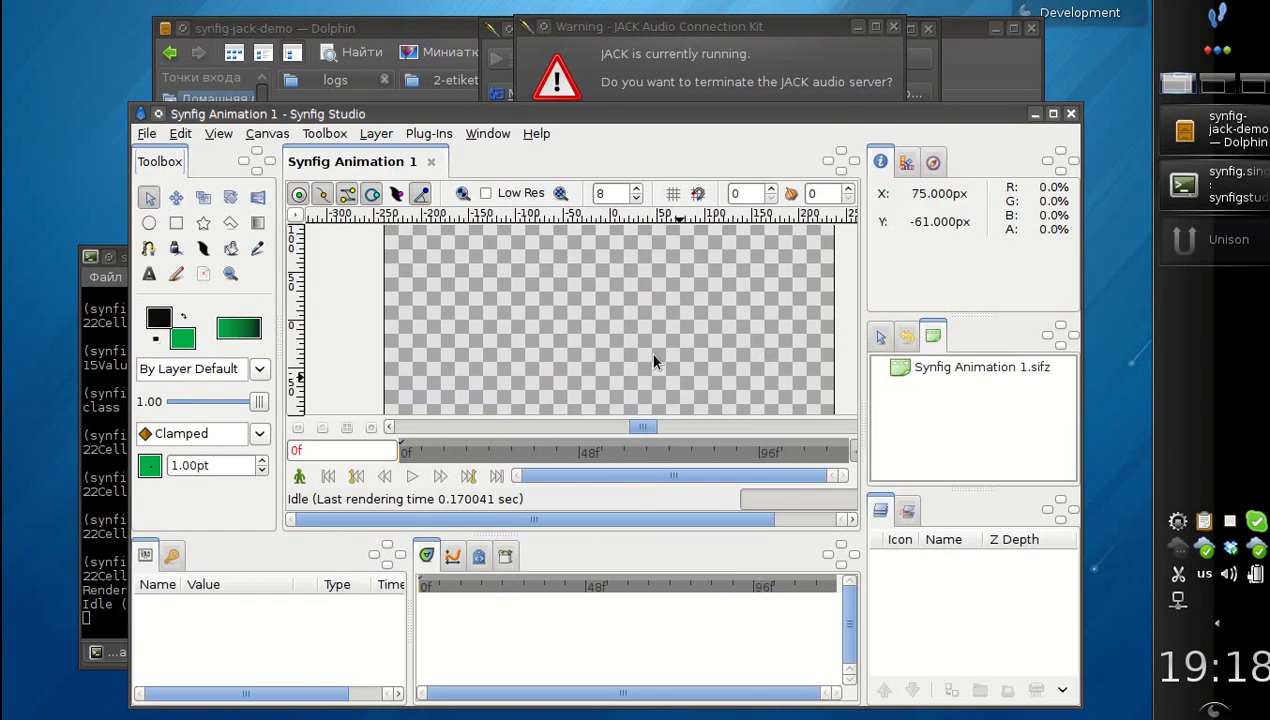
Step: Confirm terminating the JACK server and toggle the Synfig window between maximized and restored
{"action": "left_click", "coordinate": [788, 71]}
{"action": "left_click", "coordinate": [794, 119]}
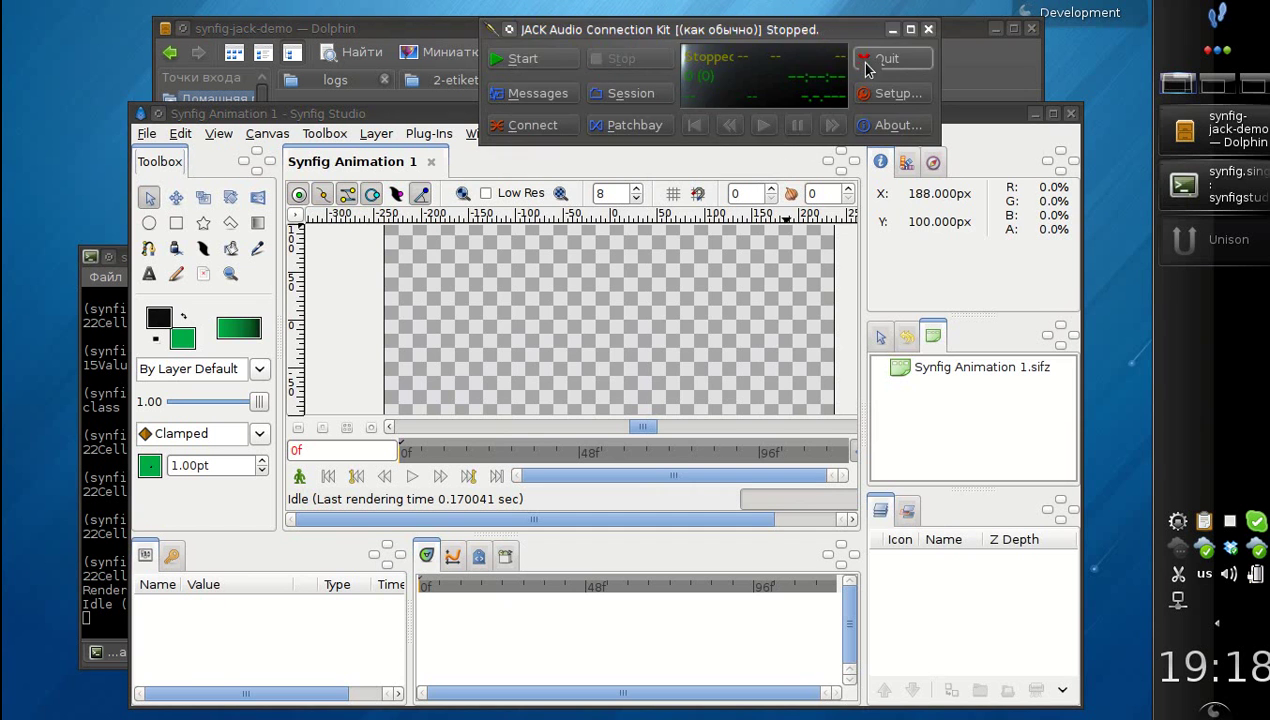
{"action": "double_click", "coordinate": [372, 113]}
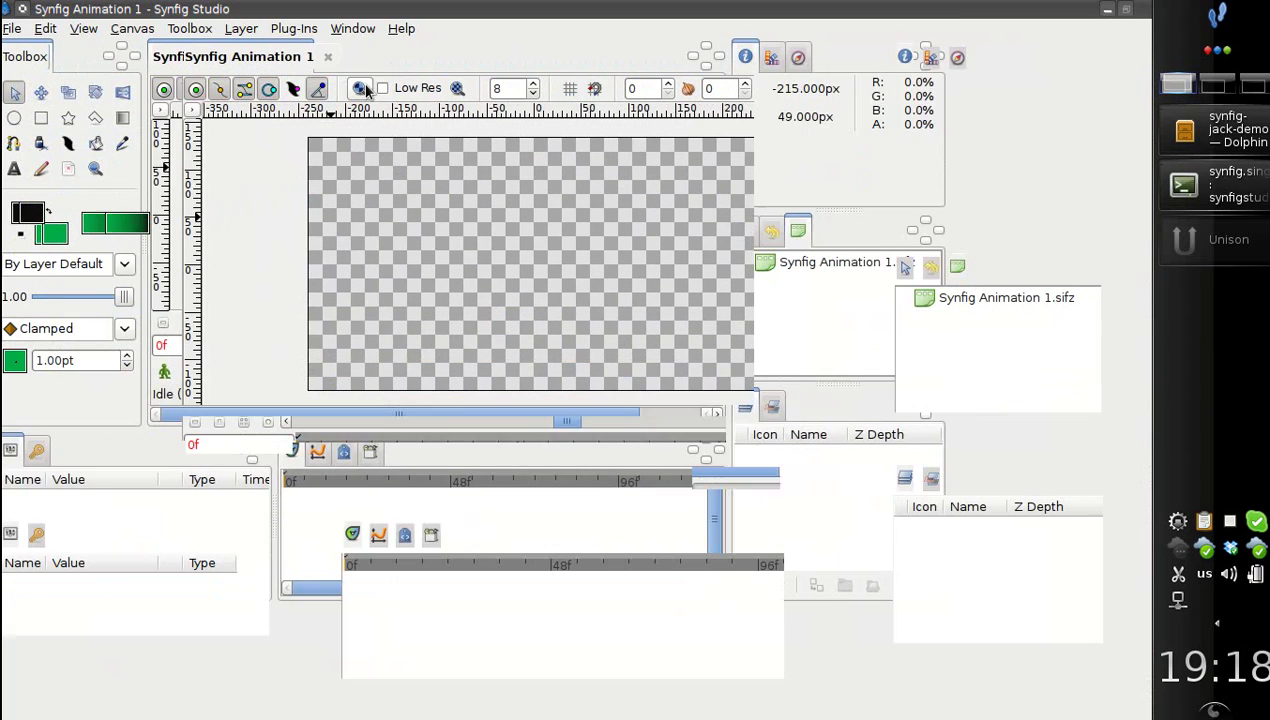
{"action": "double_click", "coordinate": [317, 18]}
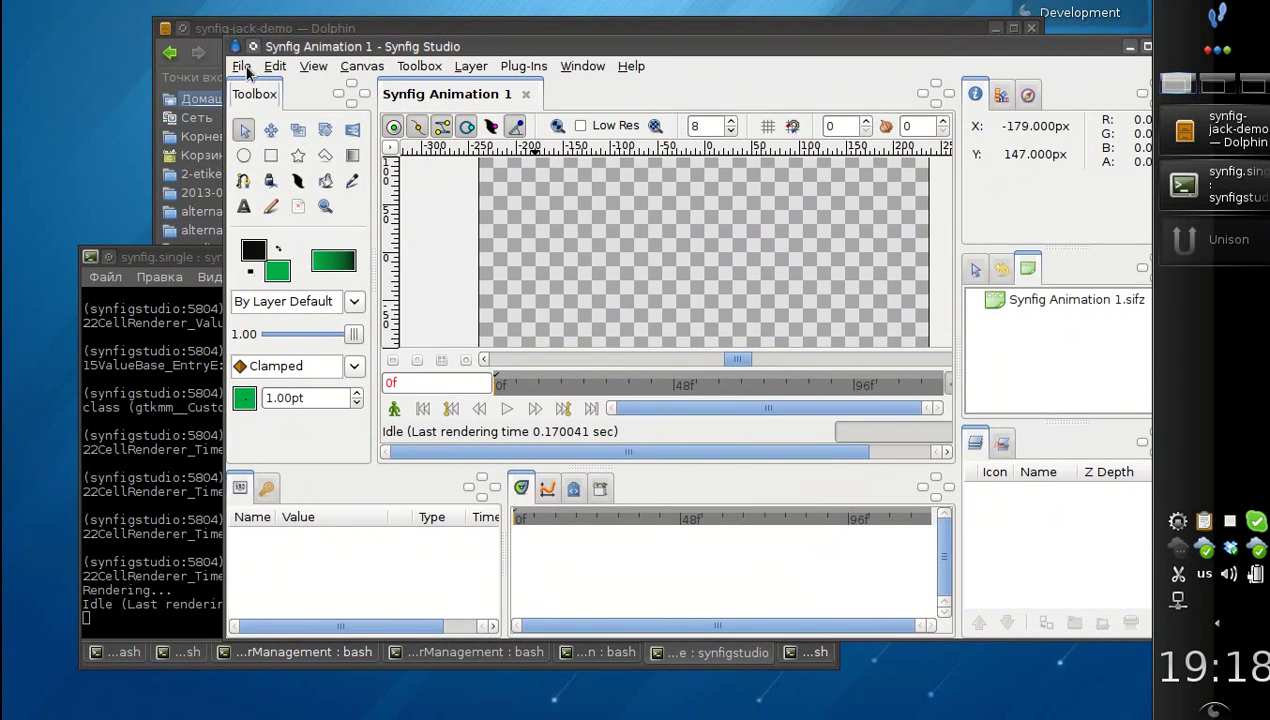
Step: Open 5120-2.sifz from the recent files list
{"action": "left_click", "coordinate": [240, 66]}
{"action": "mouse_move", "coordinate": [283, 137]}
{"action": "left_click", "coordinate": [492, 149]}
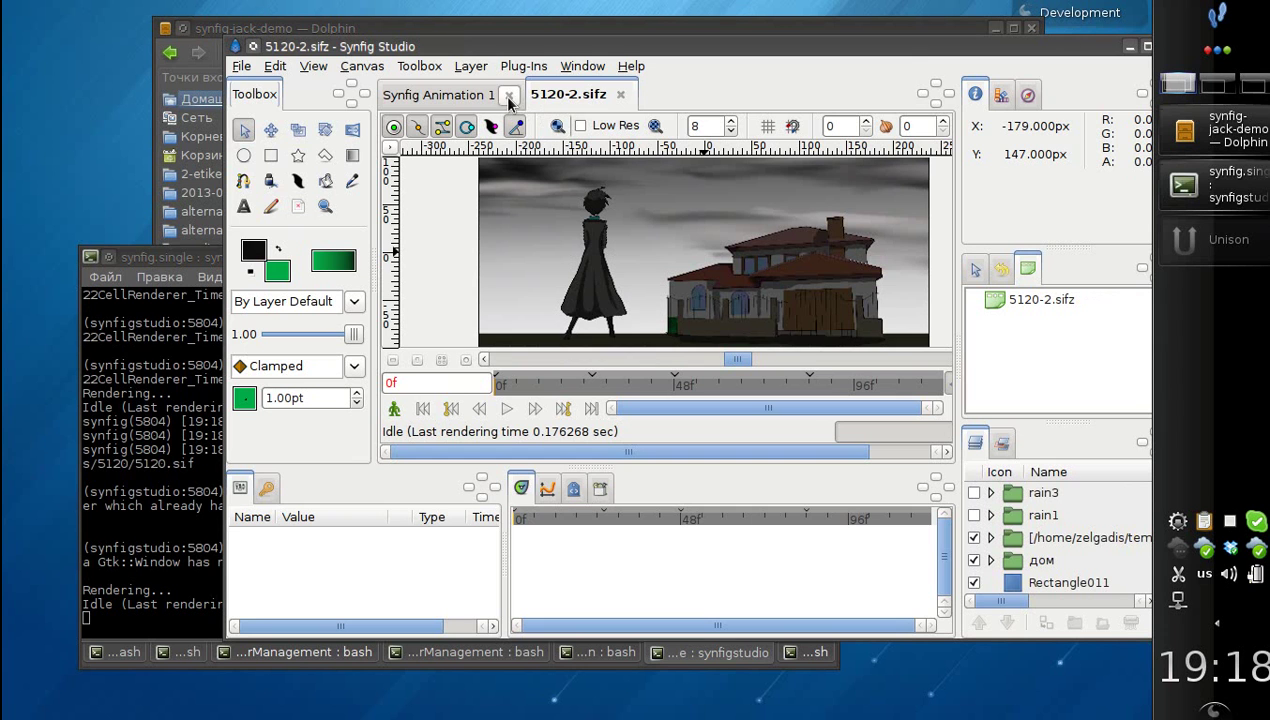
Step: Close the empty Synfig Animation 1, turn on JACK sync, and shift Synfig left
{"action": "left_click", "coordinate": [508, 95]}
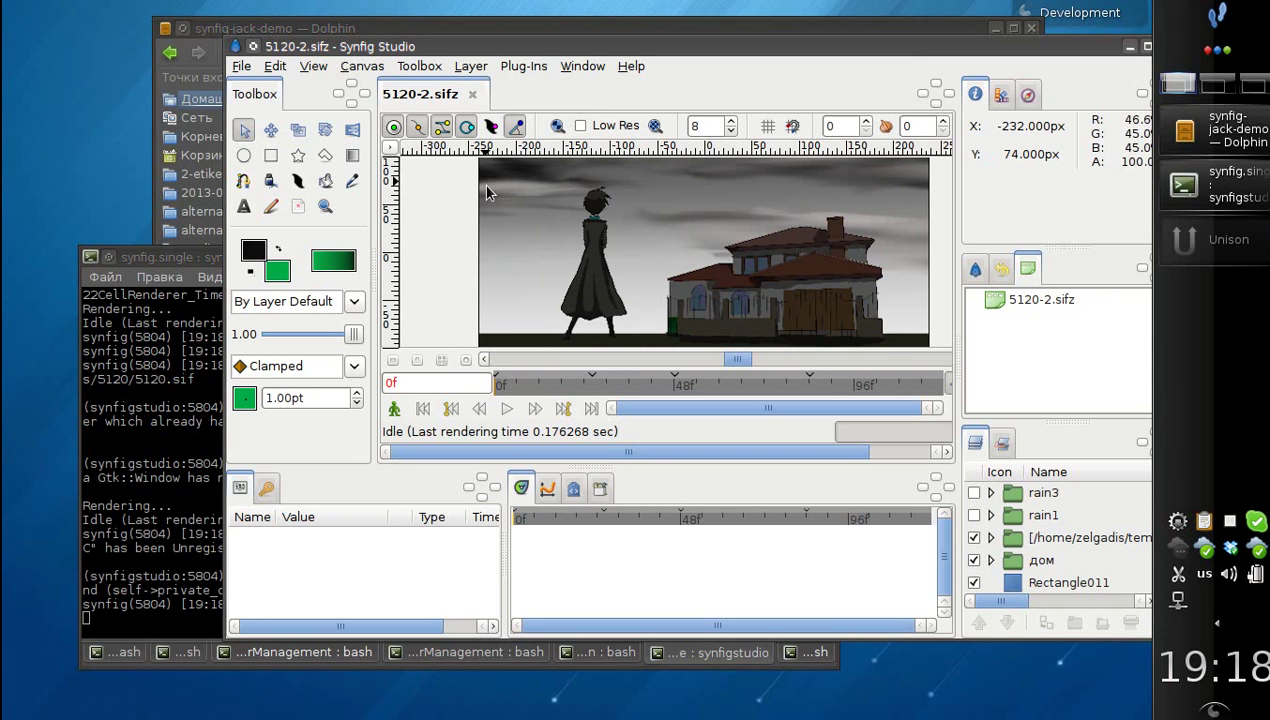
{"action": "left_click", "coordinate": [395, 410]}
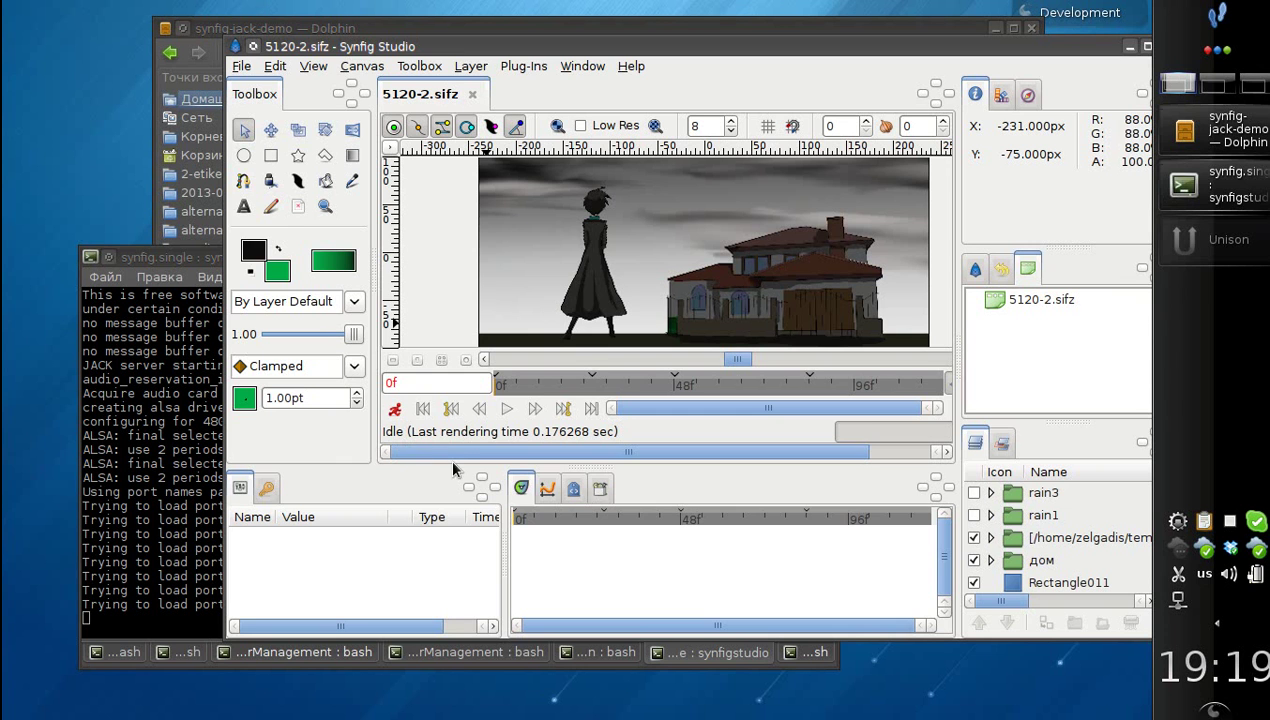
{"action": "left_click", "coordinate": [88, 447]}
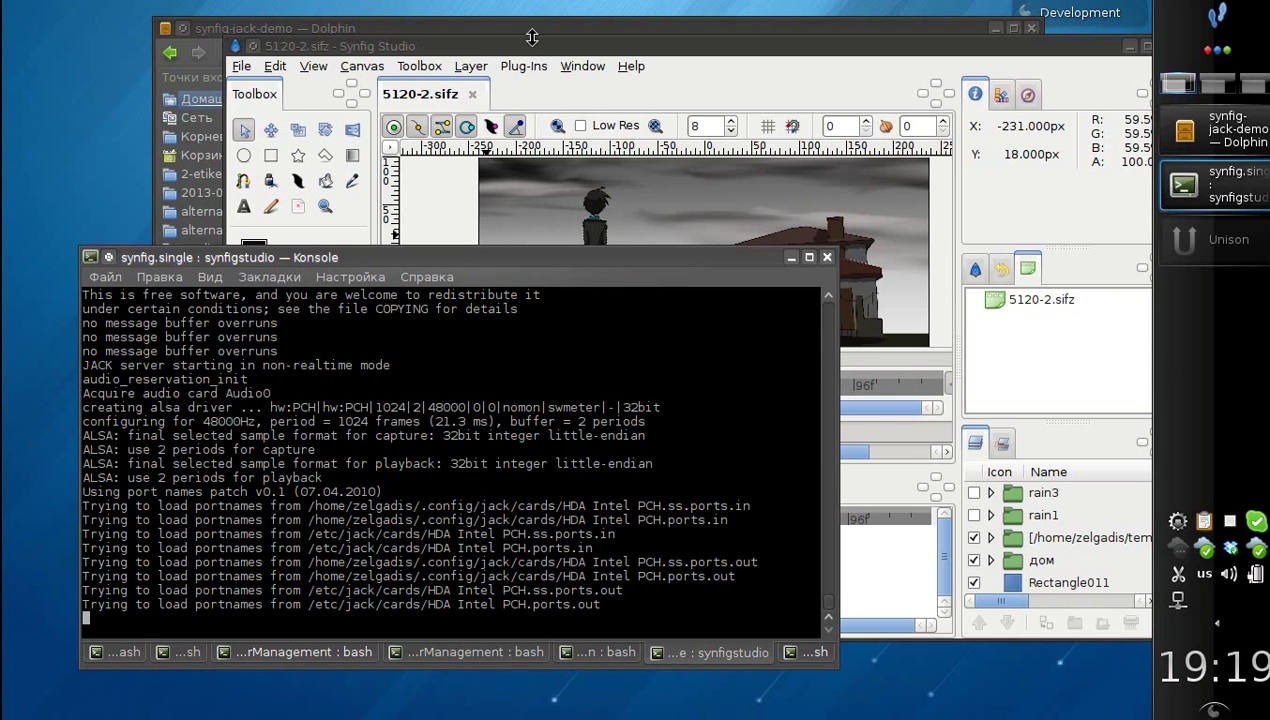
{"action": "left_click_drag", "start_coordinate": [500, 54], "coordinate": [442, 54]}
Step: Relaunch qjackctl from a free Konsole prompt and arrange the JACK and Synfig windows
{"action": "left_click", "coordinate": [145, 457]}
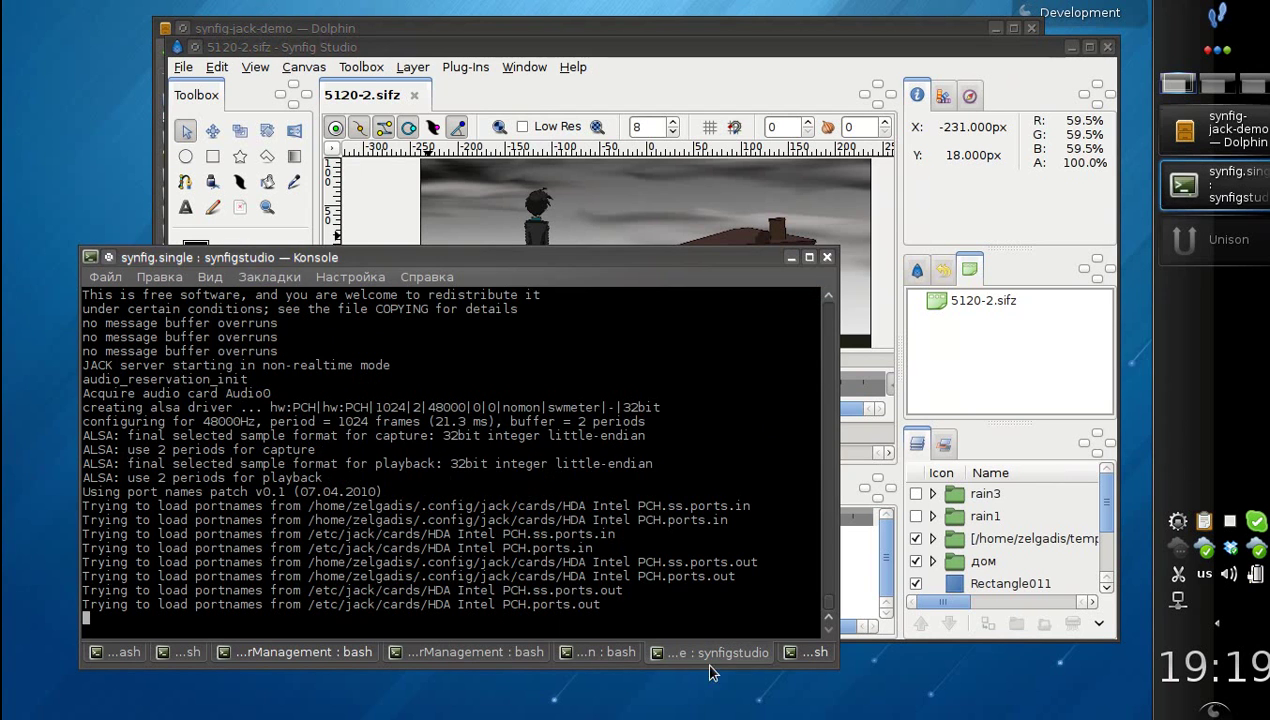
{"action": "left_click", "coordinate": [793, 652]}
{"action": "key", "text": "Up"}
{"action": "key", "text": "Return"}
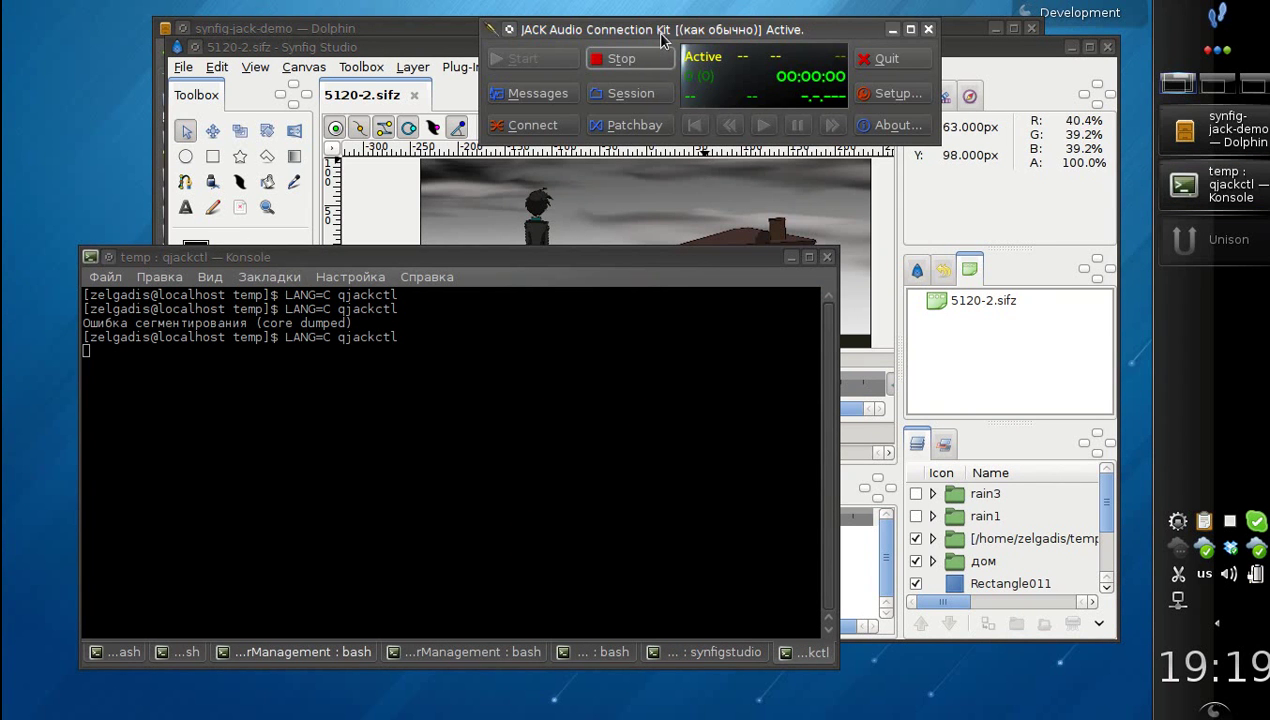
{"action": "left_click_drag", "start_coordinate": [660, 39], "coordinate": [690, 33]}
{"action": "mouse_move", "coordinate": [444, 48]}
{"action": "left_mouse_down"}
{"action": "mouse_move", "coordinate": [370, 60]}
{"action": "mouse_move", "coordinate": [438, 190]}
{"action": "mouse_move", "coordinate": [432, 338]}
{"action": "mouse_move", "coordinate": [452, 63]}
{"action": "mouse_move", "coordinate": [437, 55]}
{"action": "left_mouse_up"}
Step: Resize and reposition the Synfig window showing 5120-2.sifz and return the time cursor to 0f
{"action": "double_click", "coordinate": [437, 55]}
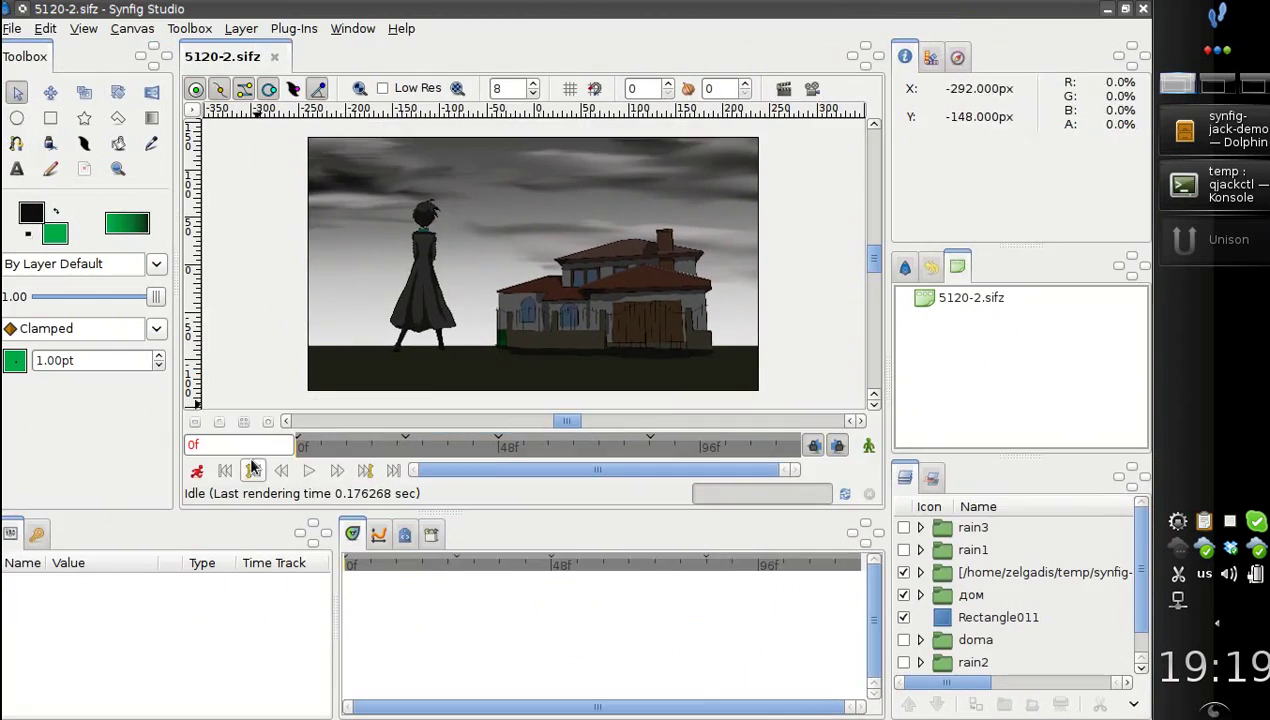
{"action": "left_click_drag", "start_coordinate": [175, 383], "coordinate": [151, 390]}
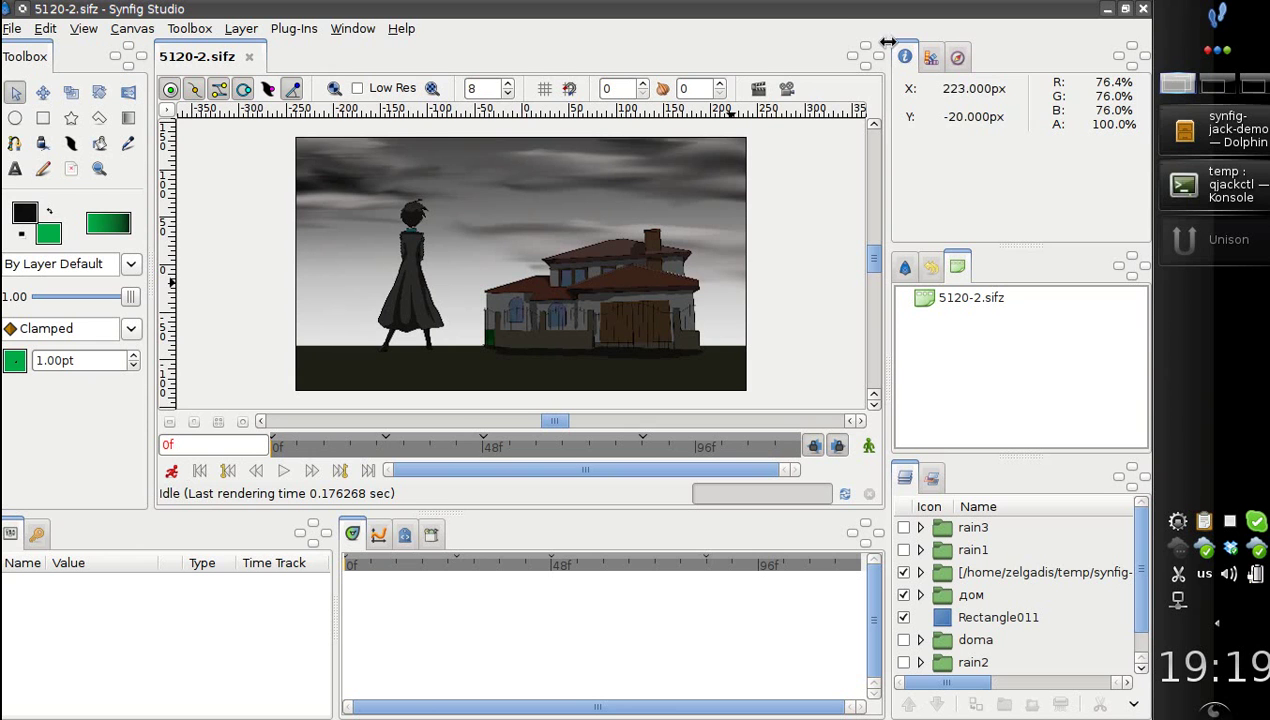
{"action": "left_click_drag", "start_coordinate": [278, 446], "coordinate": [295, 446]}
{"action": "mouse_move", "coordinate": [300, 8]}
{"action": "left_mouse_down"}
{"action": "mouse_move", "coordinate": [304, 58]}
{"action": "mouse_move", "coordinate": [342, 52]}
{"action": "mouse_move", "coordinate": [303, 33]}
{"action": "left_mouse_up"}
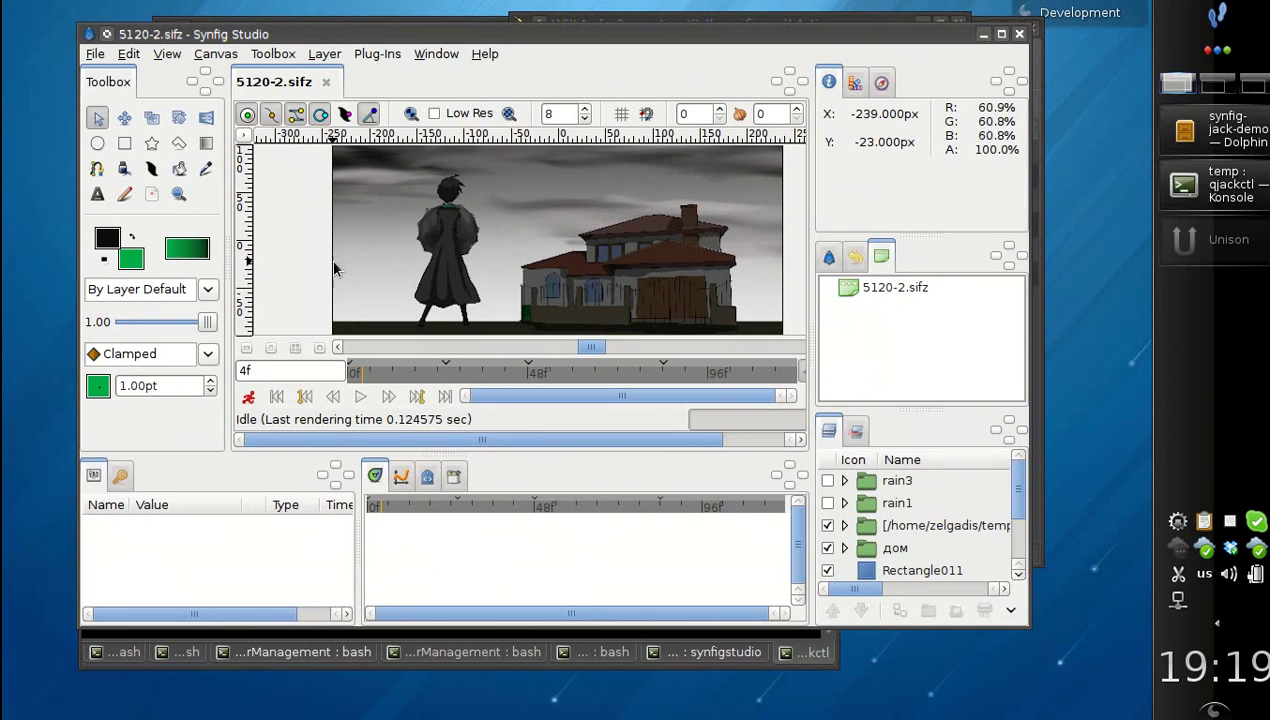
{"action": "left_click", "coordinate": [349, 378]}
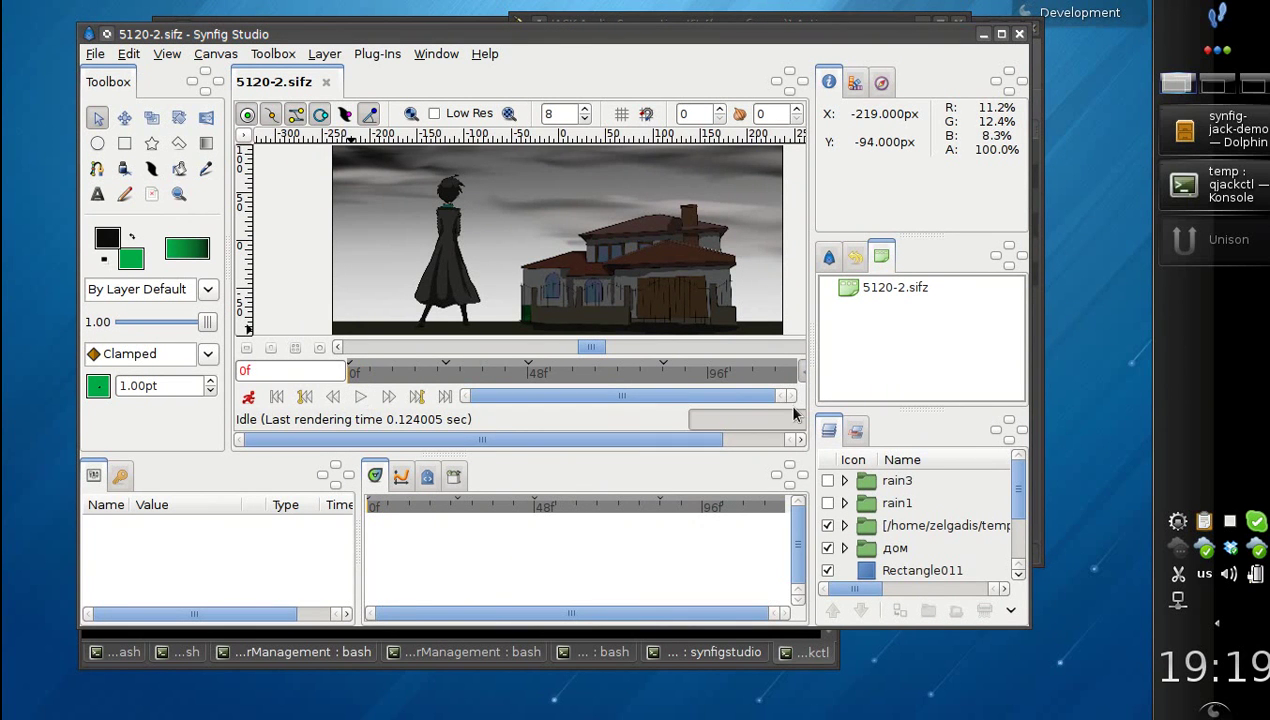
{"action": "left_click_drag", "start_coordinate": [1028, 628], "coordinate": [1028, 698]}
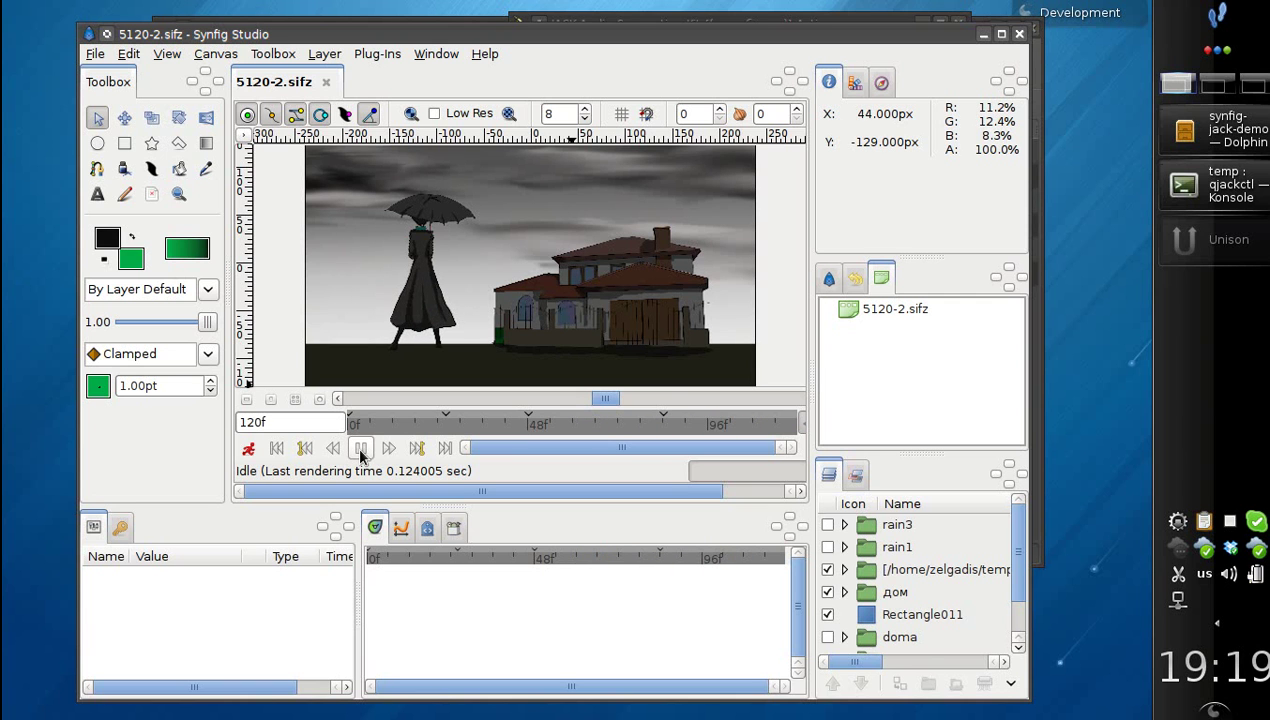
{"action": "left_click", "coordinate": [276, 450]}
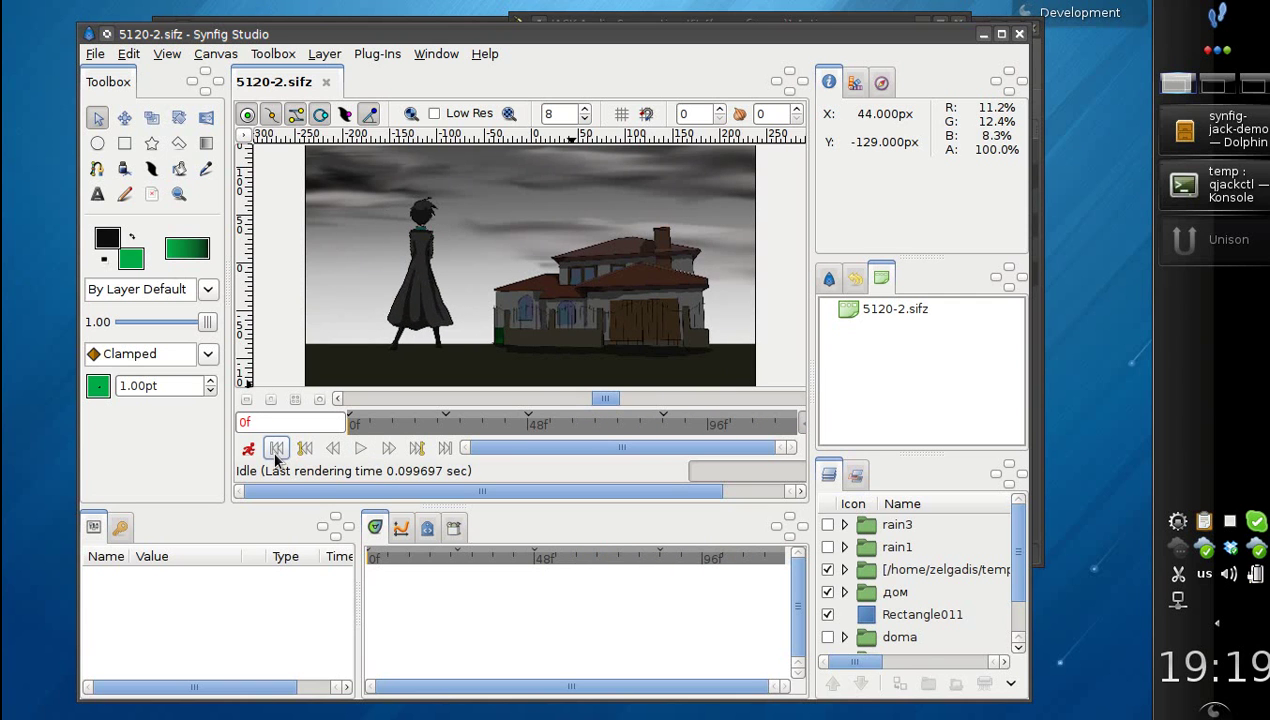
{"action": "left_click_drag", "start_coordinate": [526, 39], "coordinate": [562, 44]}
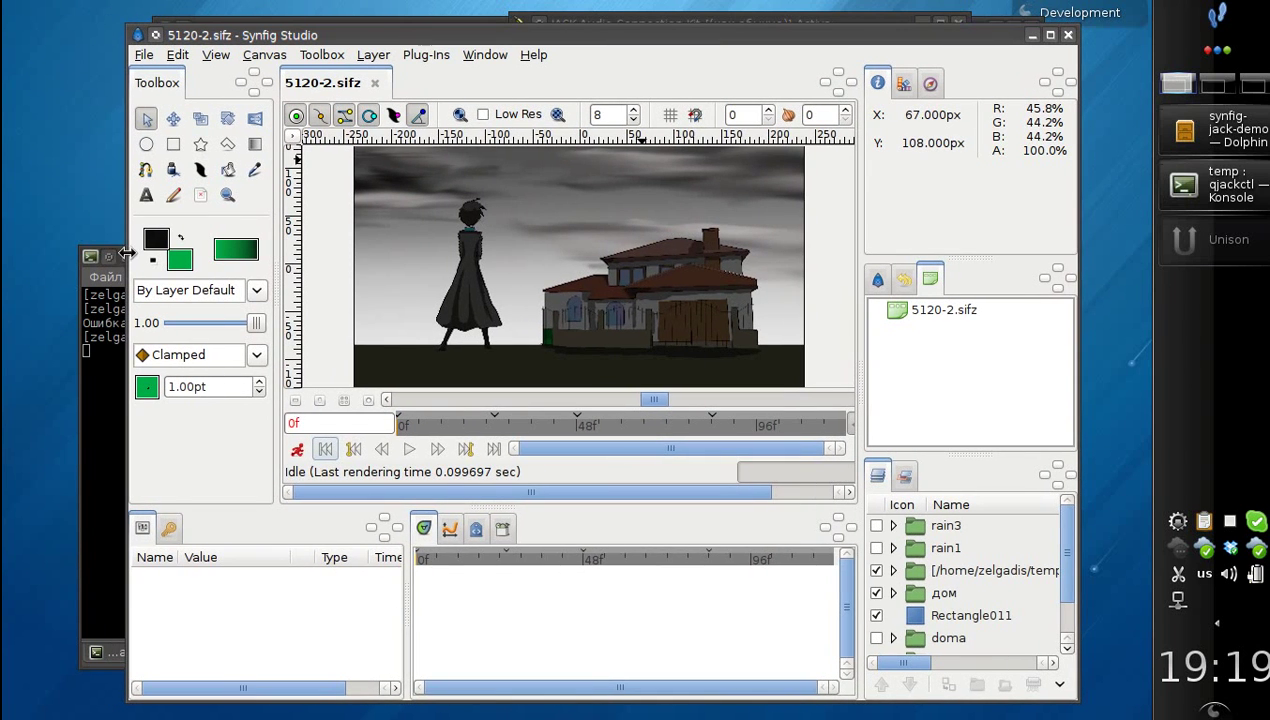
Step: Stop the running qjackctl process in the terminal and clear it to a fresh prompt
{"action": "left_click", "coordinate": [124, 254]}
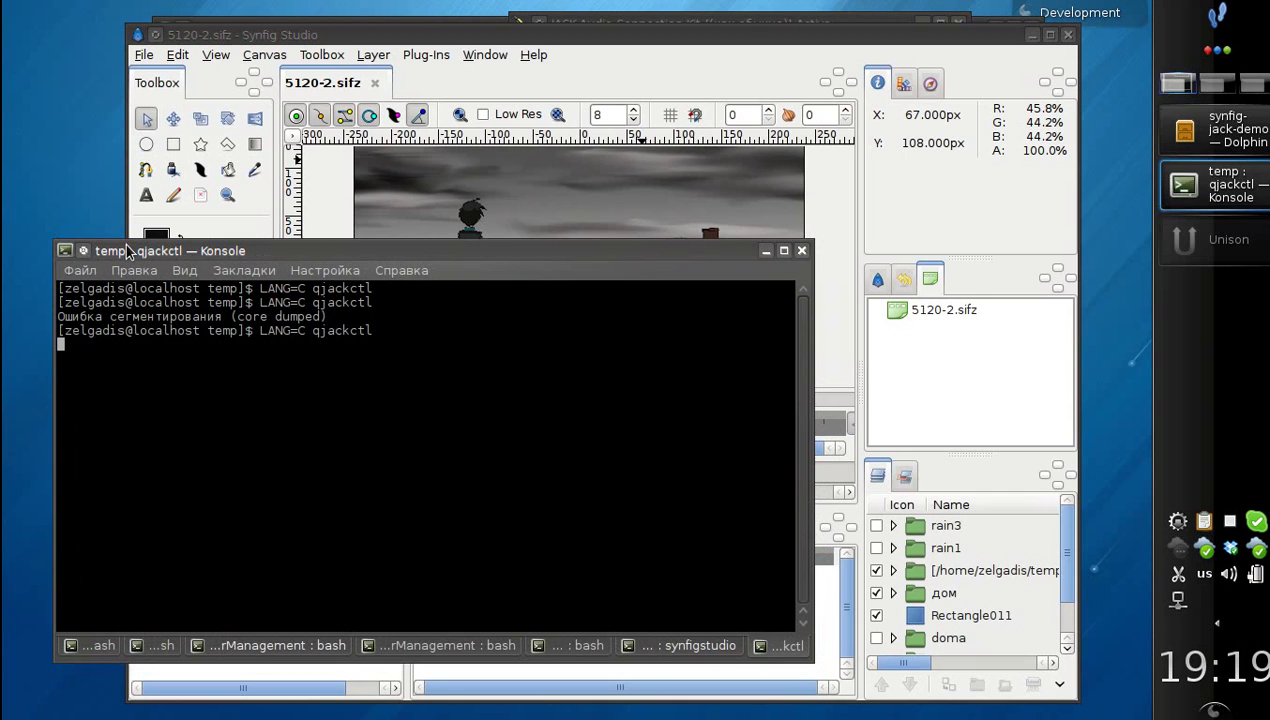
{"action": "key", "text": "ctrl+c"}
{"action": "key", "text": "ctrl+l"}
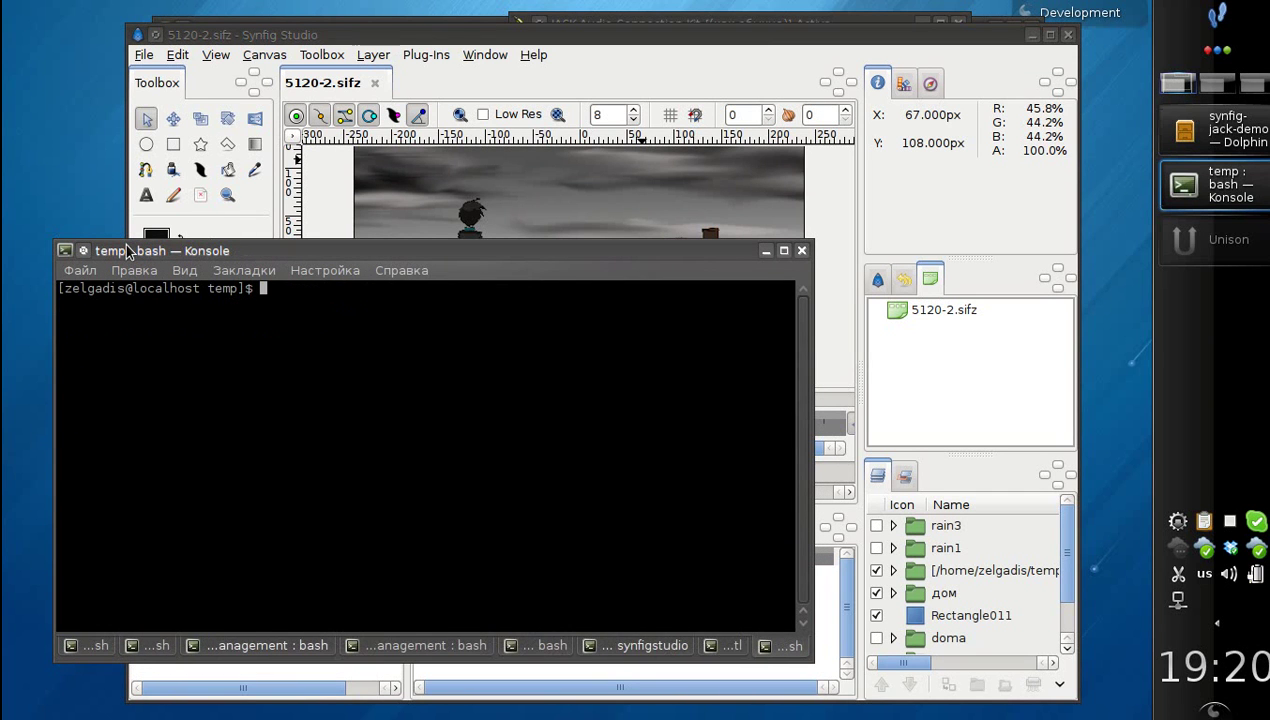
{"action": "key", "text": "BackSpace"}
{"action": "key", "text": "BackSpace"}
Step: Launch Ardour3 with LANG=C and create the new jack-demo session
{"action": "type", "text": "Ardo"}
{"action": "key", "text": "Tab"}
{"action": "type", "text": "LANG=C"}
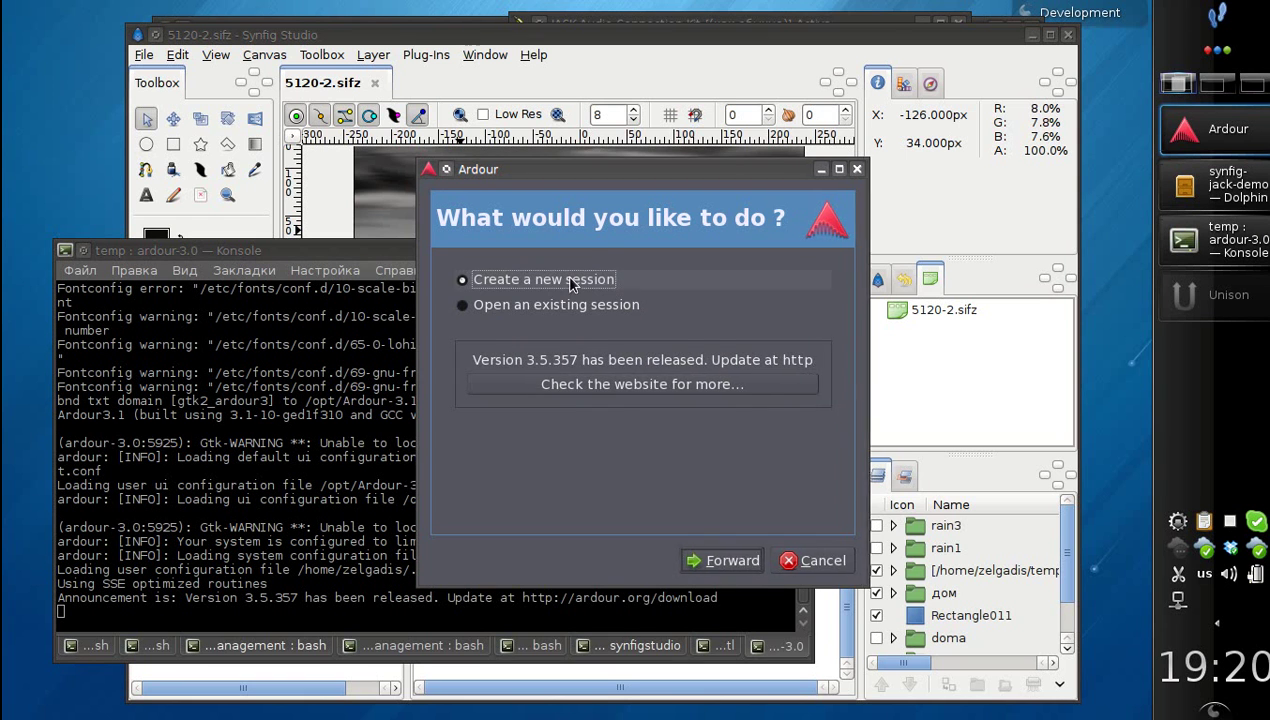
{"action": "left_click", "coordinate": [875, 561]}
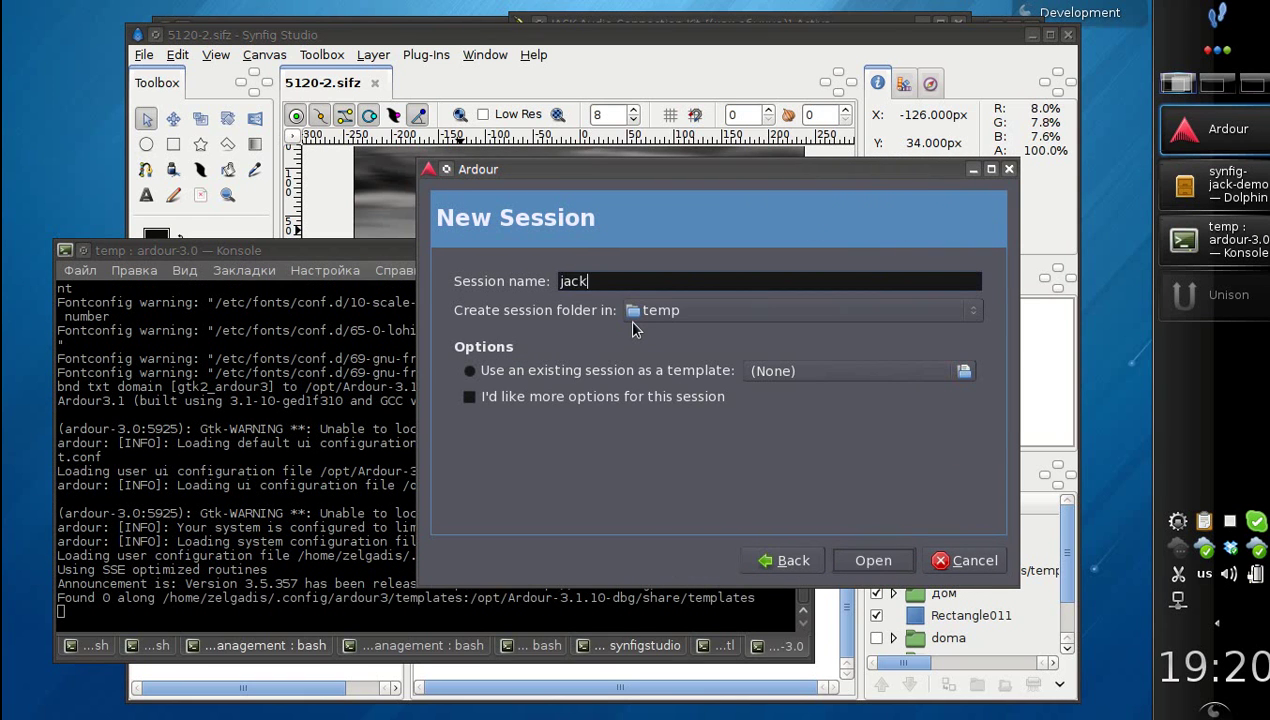
{"action": "key", "text": "Return"}
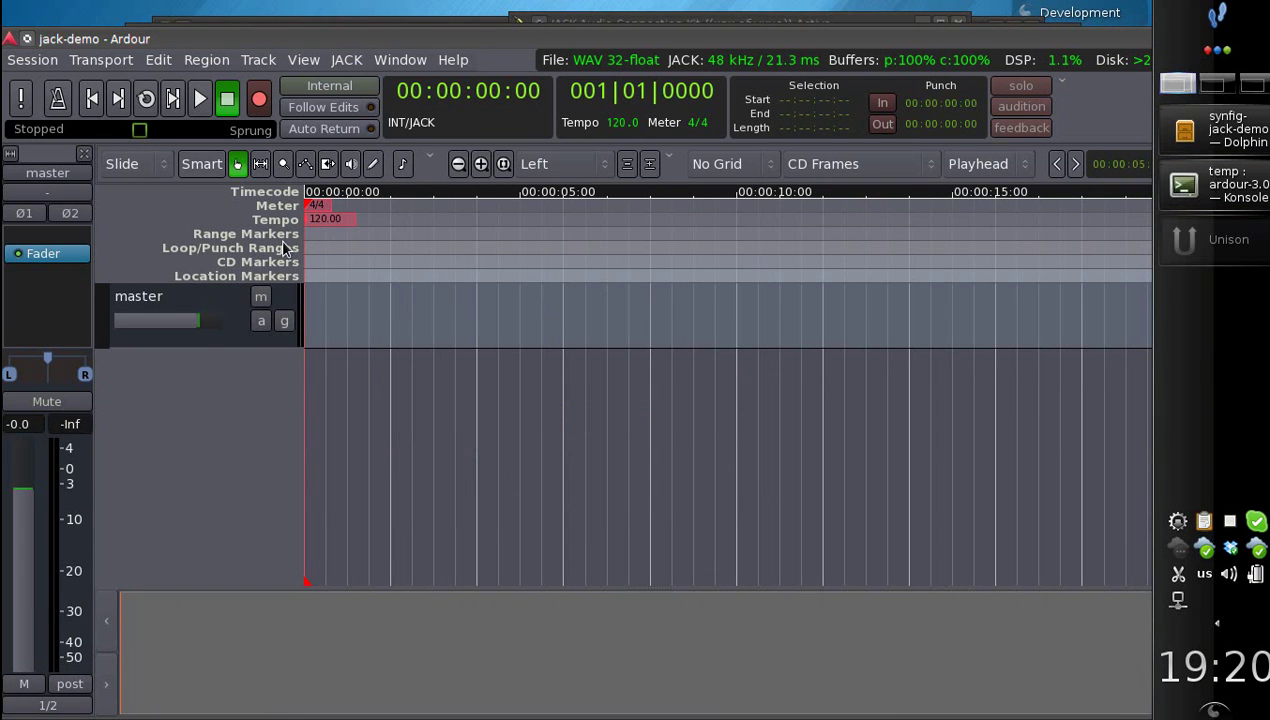
Step: Hide the Meter, Tempo, Location Markers, CD Markers and Loop/Punch rulers in Ardour
{"action": "right_click", "coordinate": [200, 226]}
{"action": "left_click", "coordinate": [285, 338]}
{"action": "right_click", "coordinate": [242, 217]}
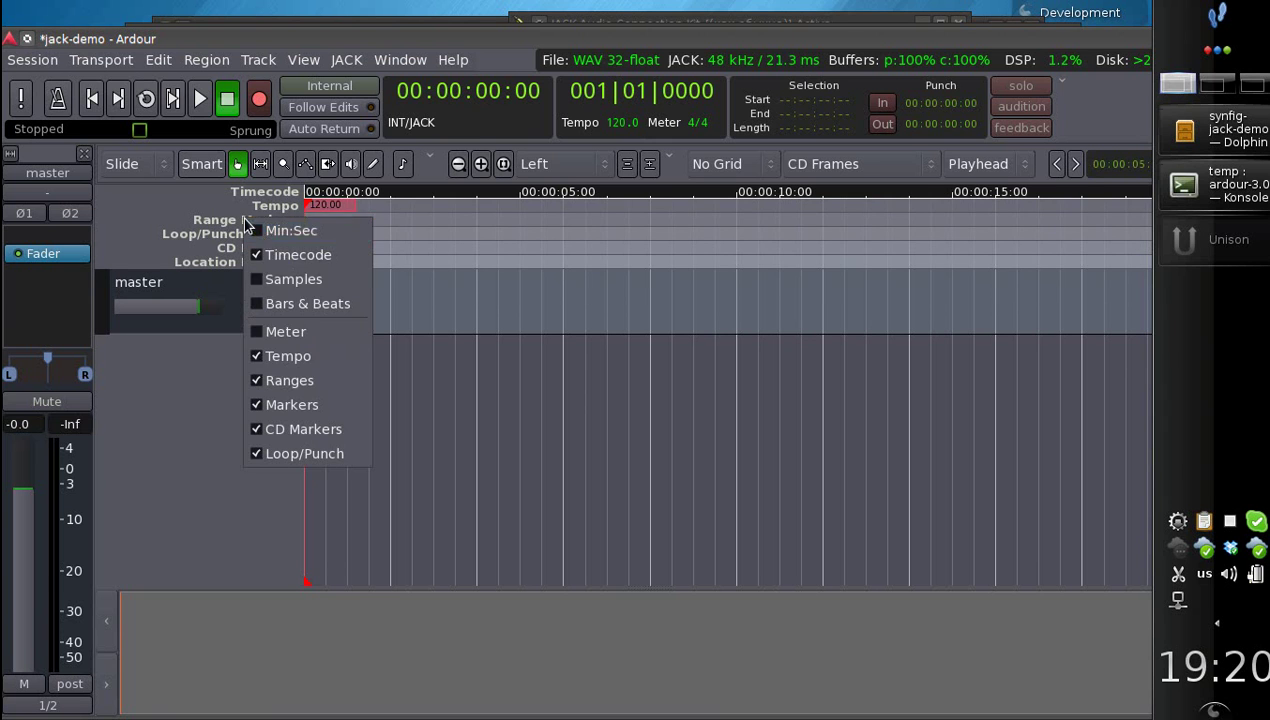
{"action": "left_click", "coordinate": [280, 355]}
{"action": "right_click", "coordinate": [255, 233]}
{"action": "left_click", "coordinate": [300, 413]}
{"action": "right_click", "coordinate": [259, 233]}
{"action": "left_click", "coordinate": [318, 440]}
{"action": "right_click", "coordinate": [250, 205]}
{"action": "left_click", "coordinate": [305, 450]}
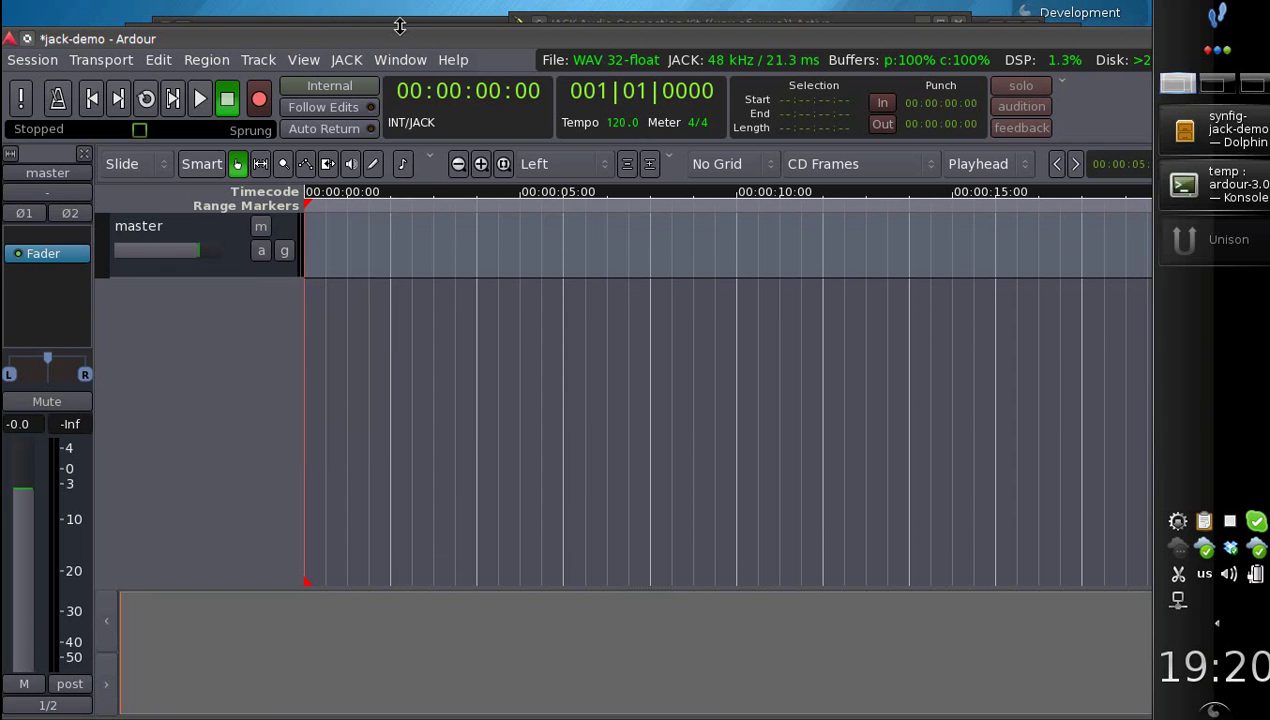
Step: Move the Ardour window lower and left while maximizing, then minimizing, Synfig Studio
{"action": "left_click_drag", "start_coordinate": [399, 26], "coordinate": [399, 81]}
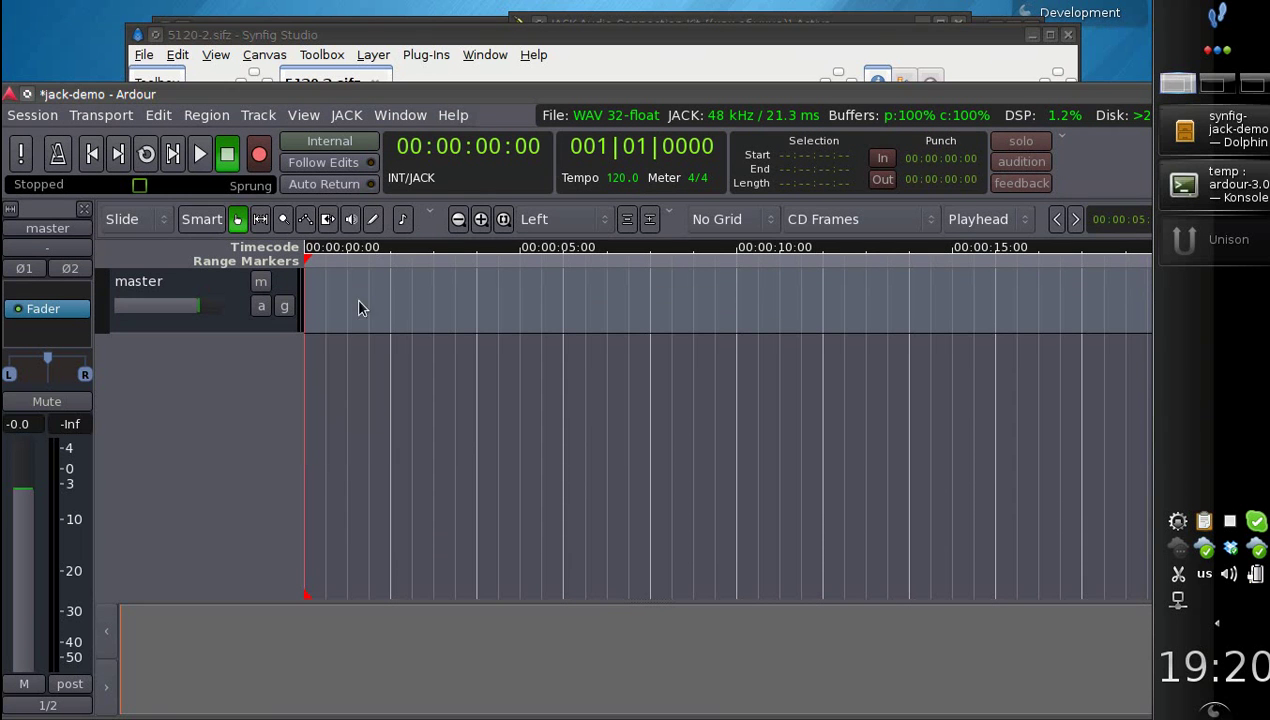
{"action": "left_click", "coordinate": [422, 40]}
{"action": "double_click", "coordinate": [421, 36]}
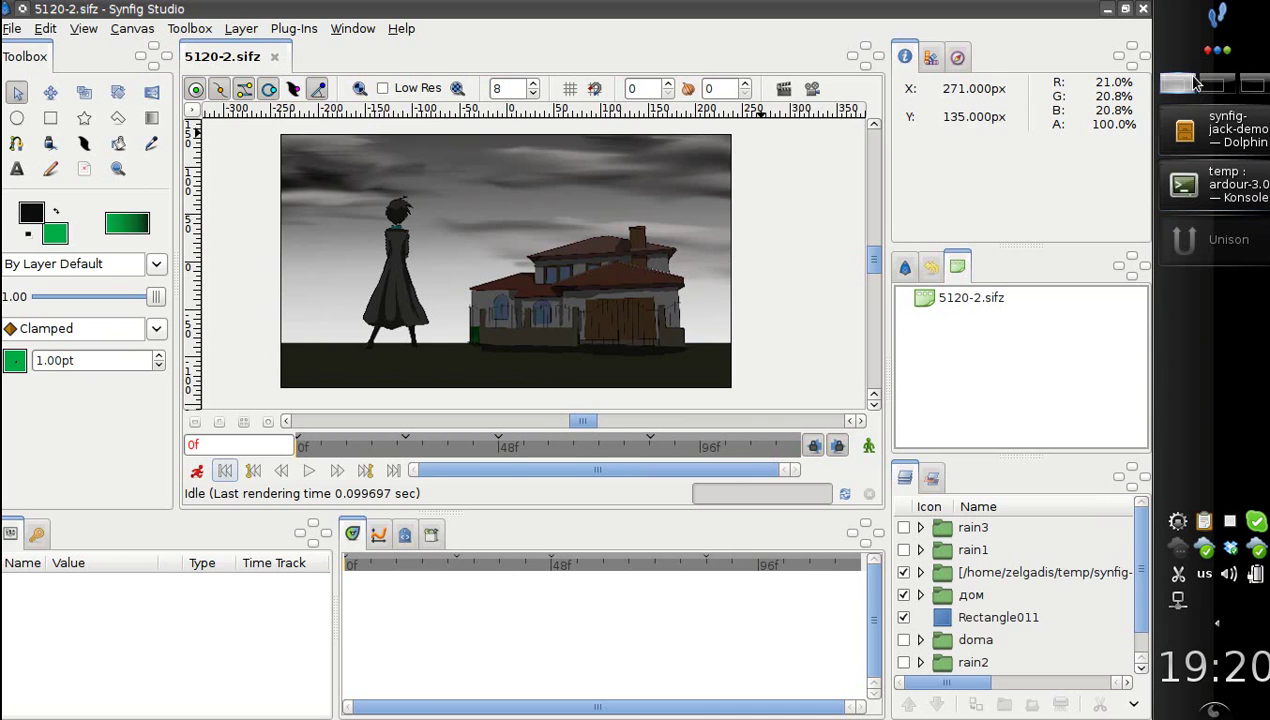
{"action": "left_click", "coordinate": [1107, 8]}
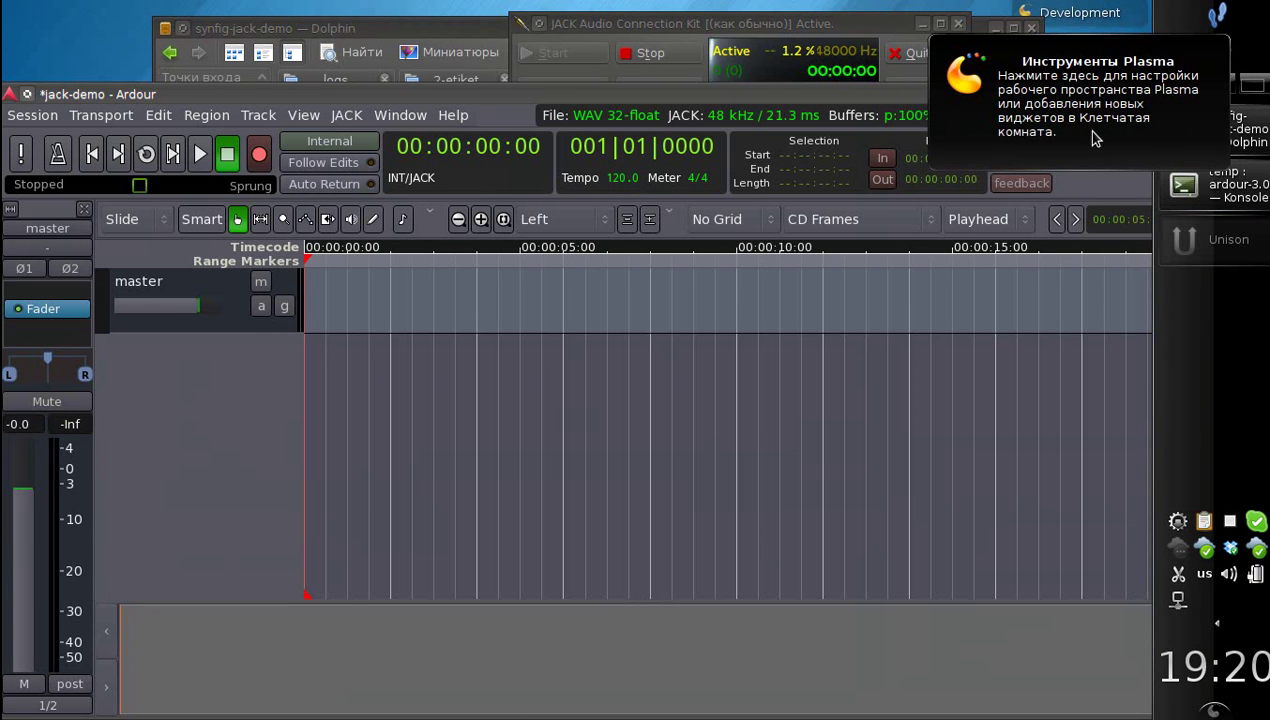
{"action": "left_click_drag", "start_coordinate": [1020, 93], "coordinate": [1035, 210]}
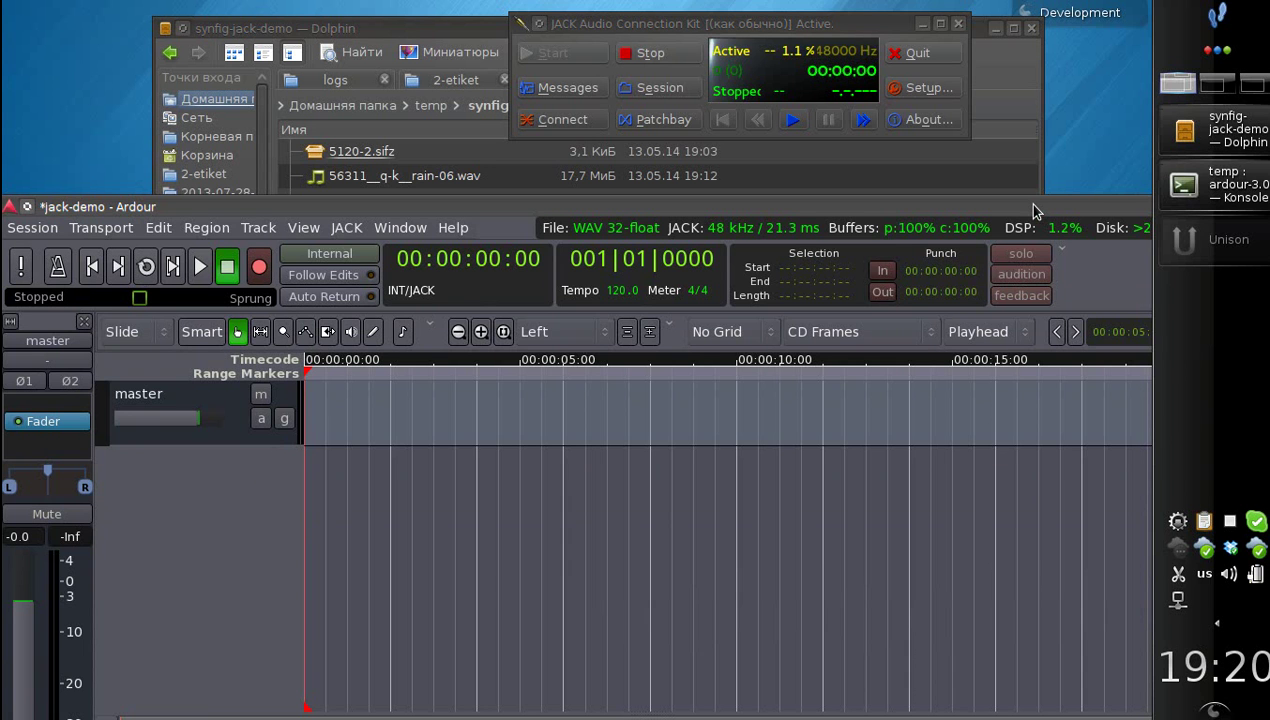
Step: Check the synfigstudio terminal output, minimize the terminal, and move Ardour down-right below Synfig
{"action": "key", "text": "alt+Tab"}
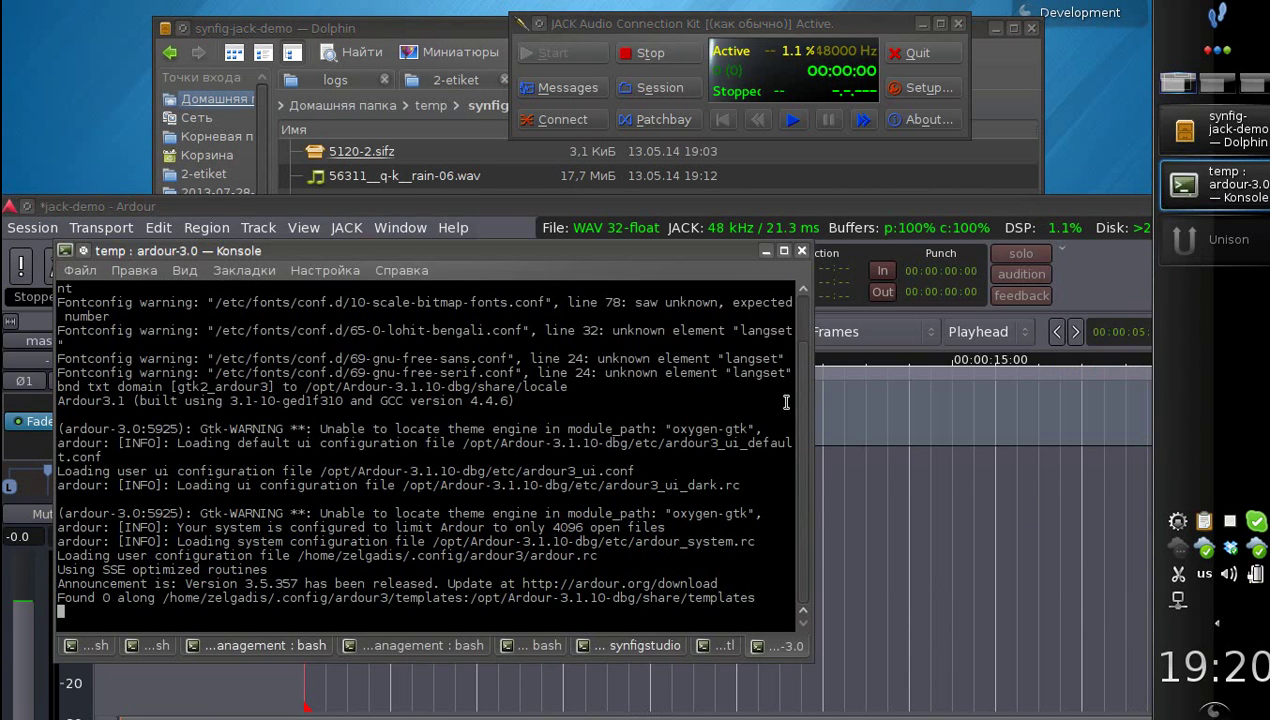
{"action": "left_click", "coordinate": [657, 647]}
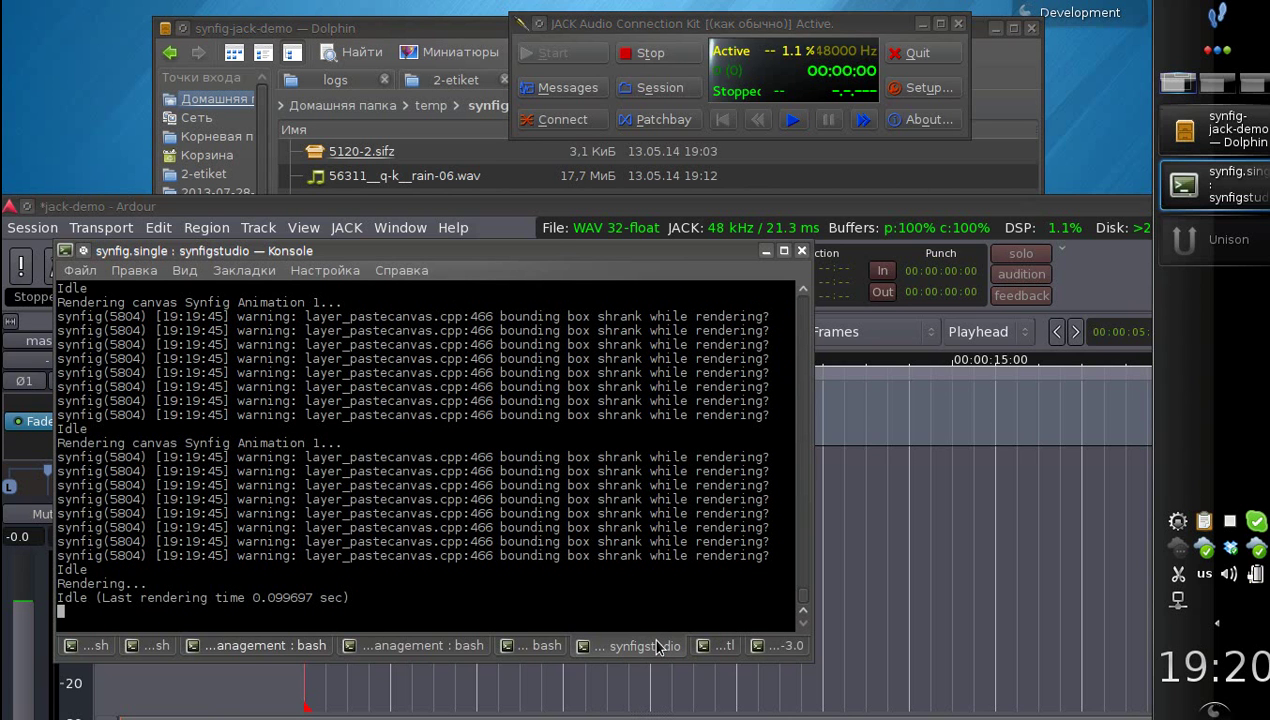
{"action": "left_click", "coordinate": [1215, 195]}
{"action": "left_click", "coordinate": [1213, 84]}
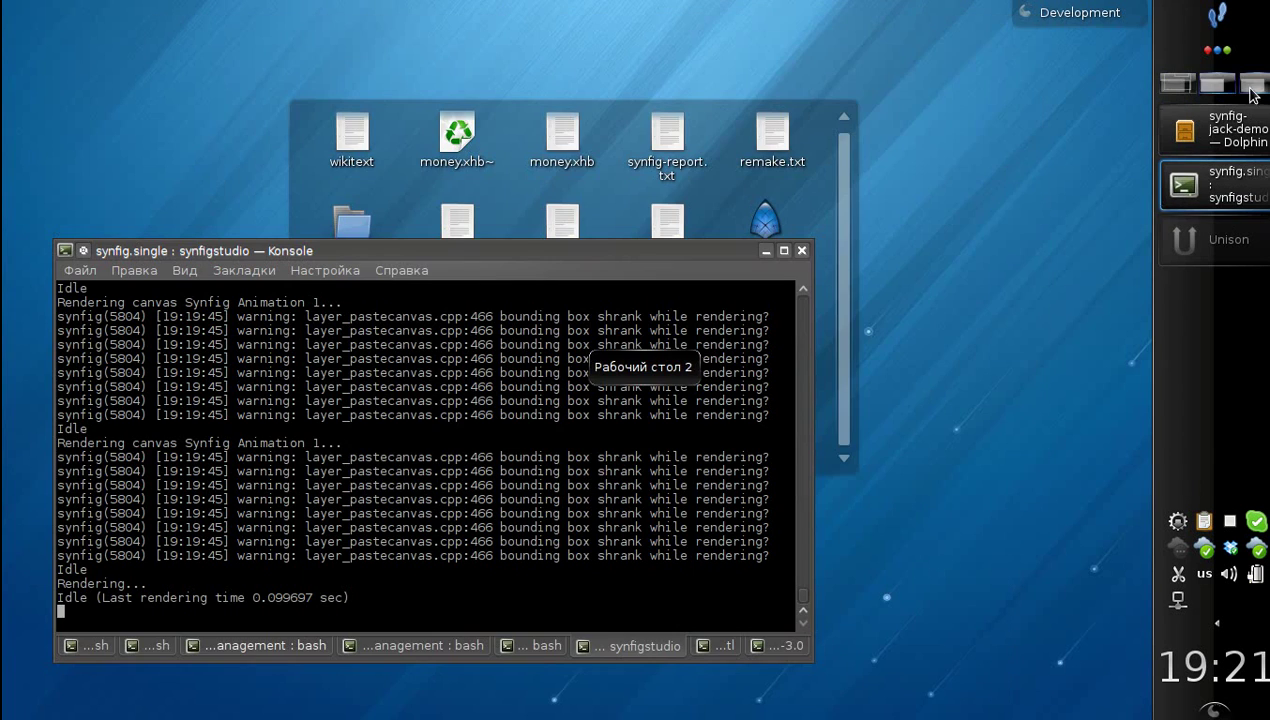
{"action": "left_click", "coordinate": [1181, 90]}
{"action": "key", "text": "alt+Tab"}
{"action": "key", "text": "alt+Tab"}
{"action": "key", "text": "alt+Tab"}
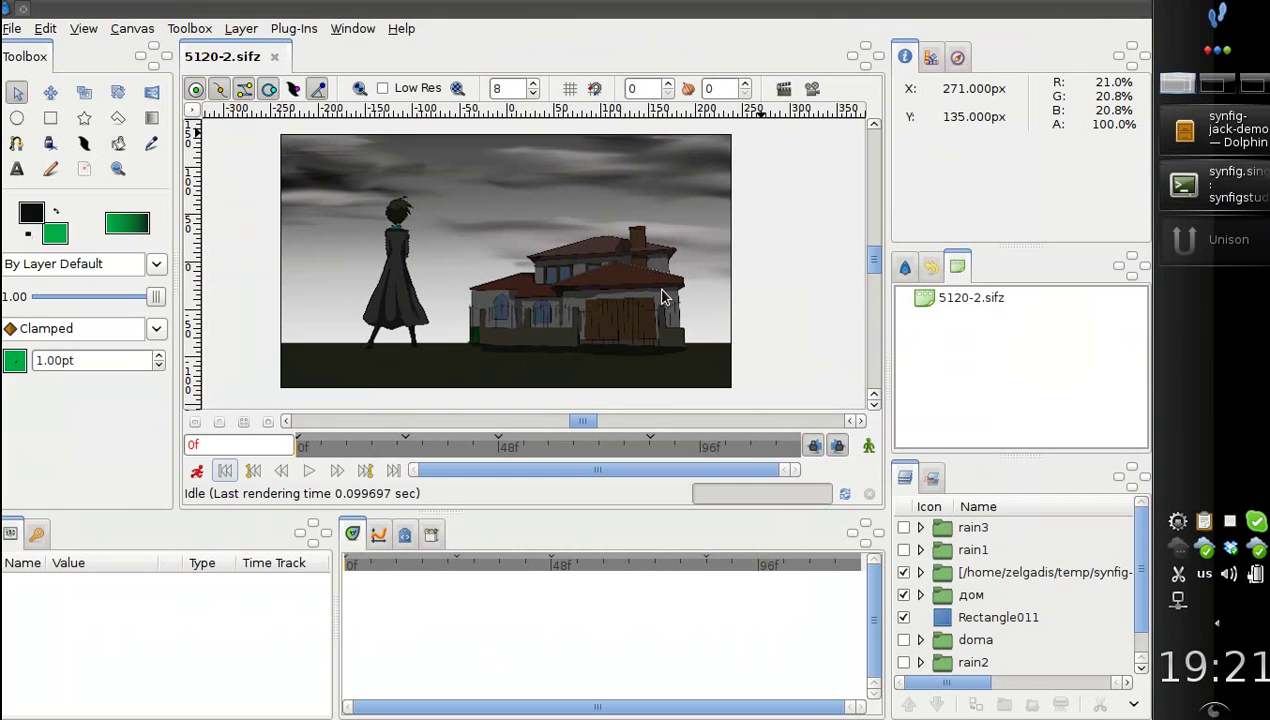
{"action": "key", "text": "alt+Tab"}
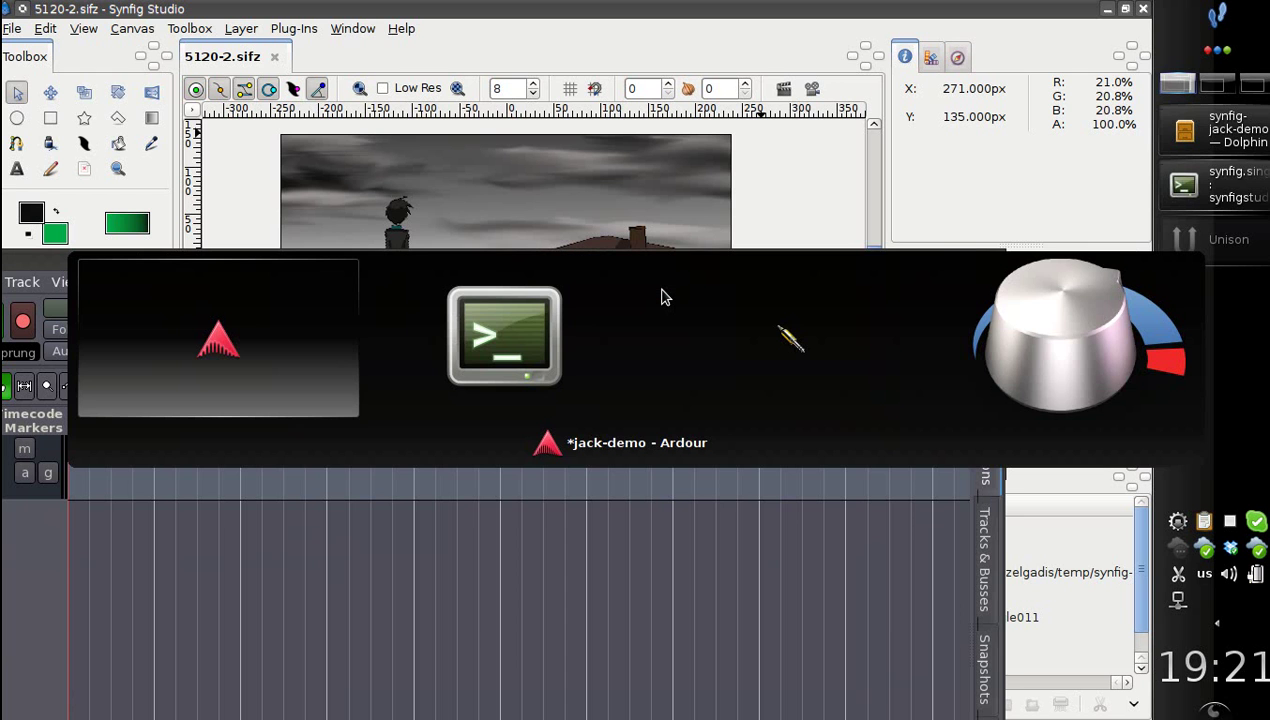
{"action": "left_click_drag", "start_coordinate": [663, 290], "coordinate": [843, 414]}
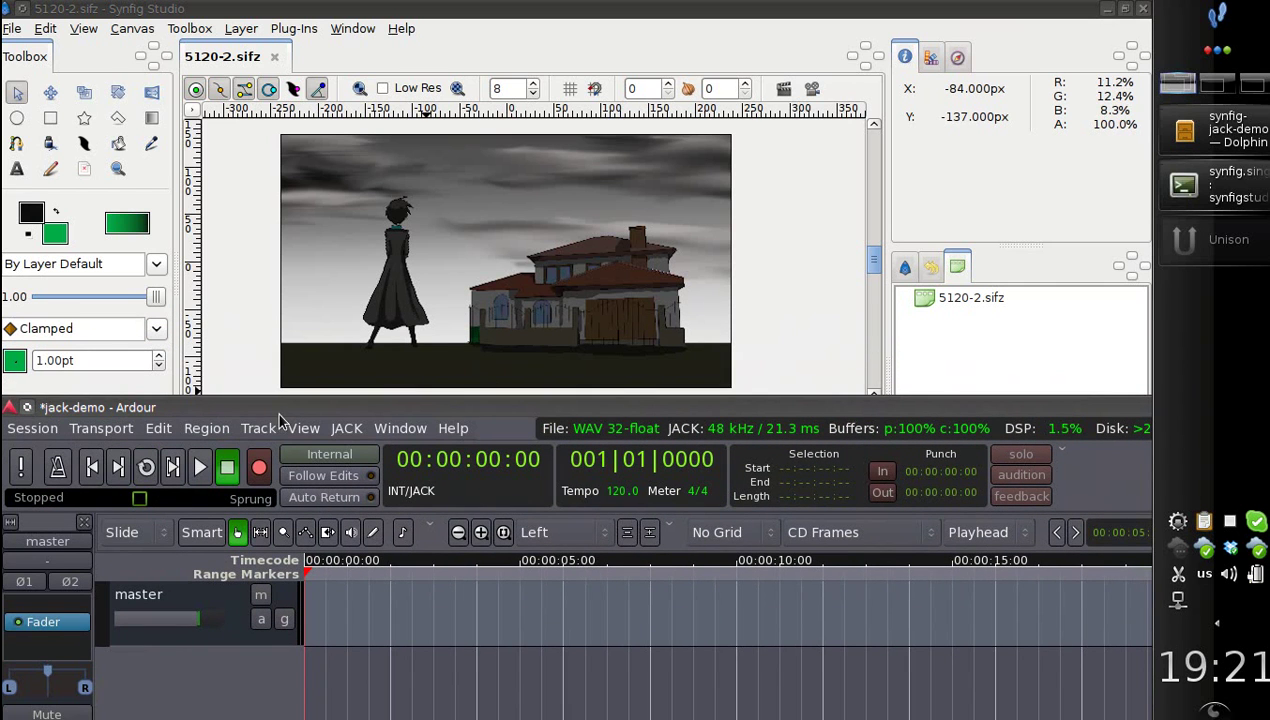
Step: Set Ardour's window to Поддерживать поверх других and position it just below Synfig's timeline
{"action": "left_click_drag", "start_coordinate": [290, 413], "coordinate": [293, 380]}
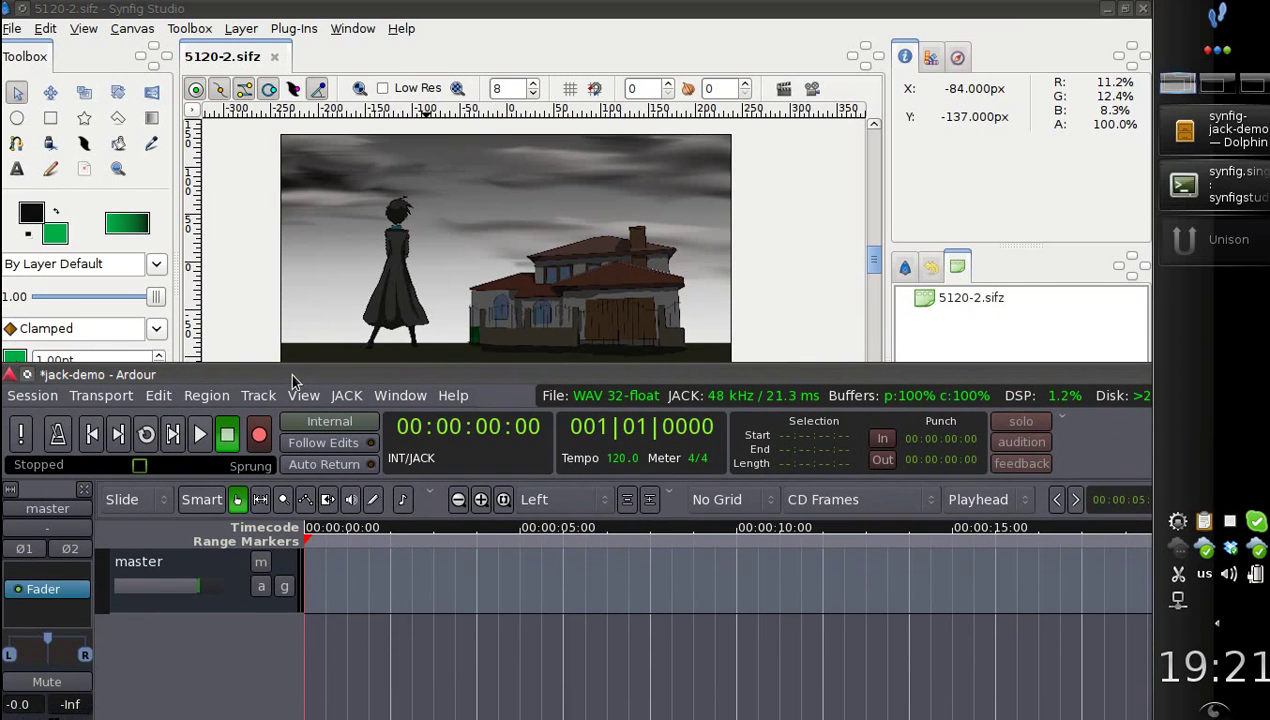
{"action": "right_click", "coordinate": [252, 375]}
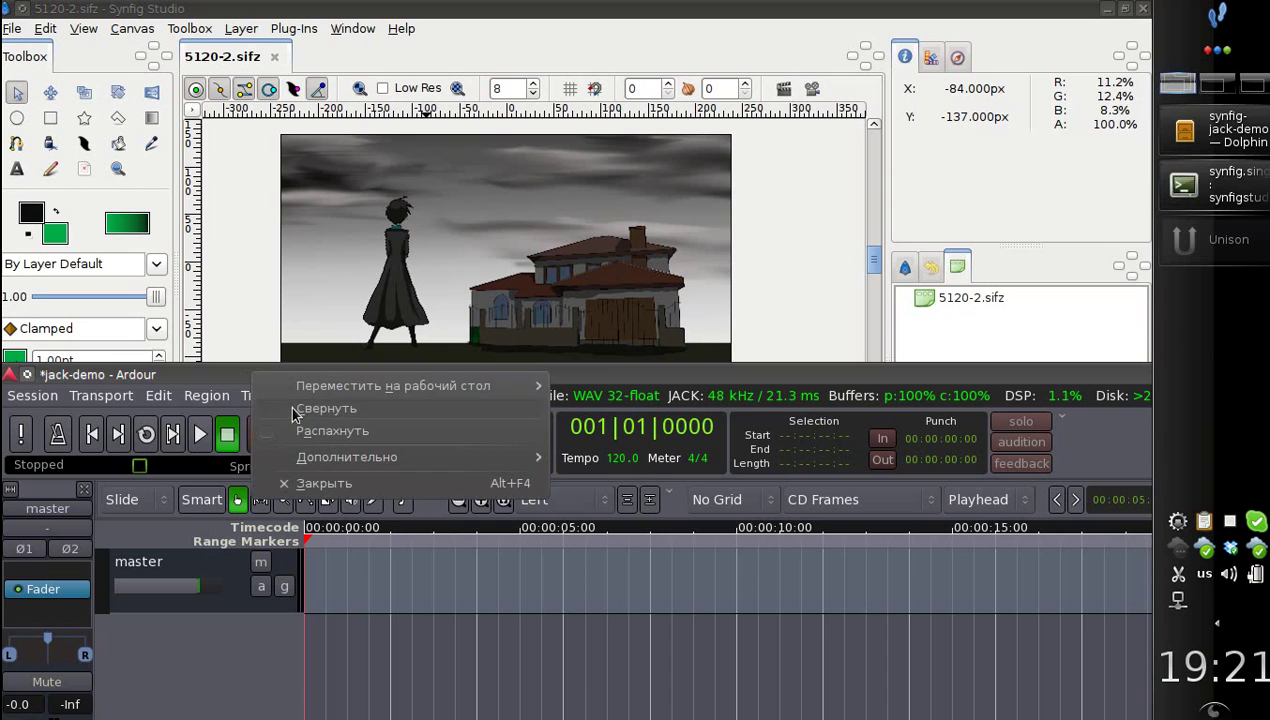
{"action": "mouse_move", "coordinate": [300, 458]}
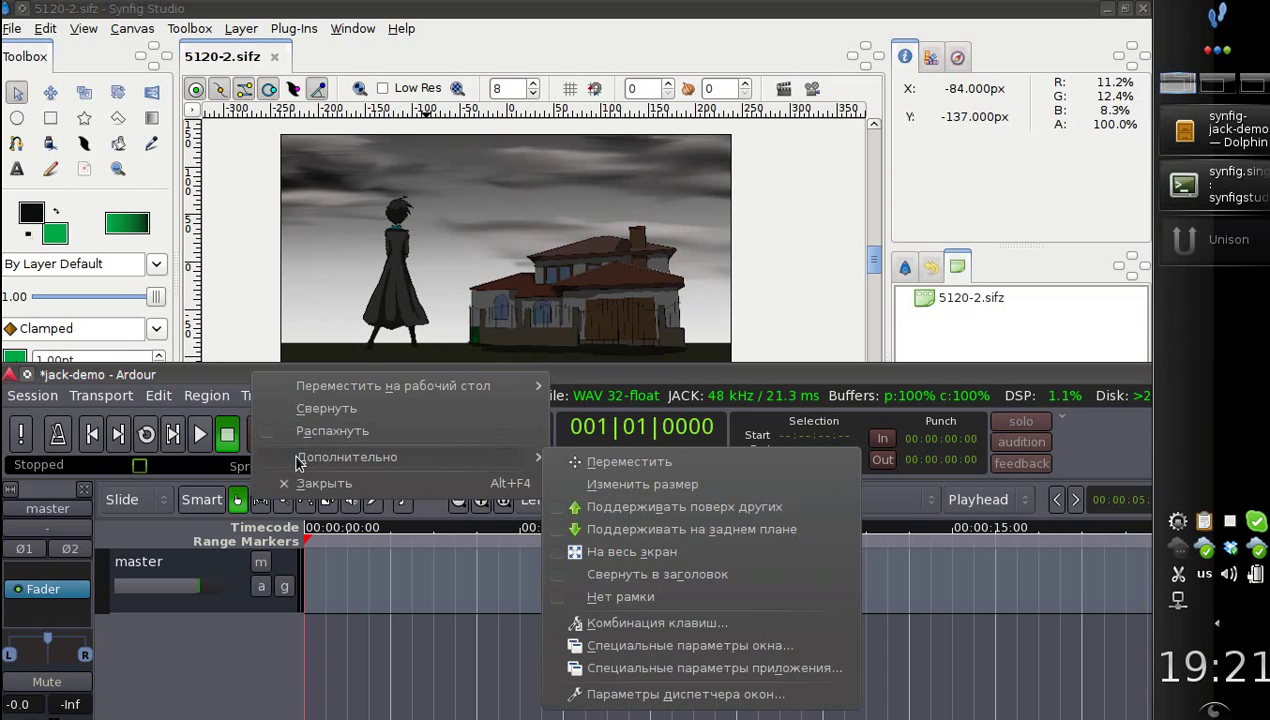
{"action": "left_click", "coordinate": [588, 514]}
{"action": "left_click_drag", "start_coordinate": [575, 376], "coordinate": [569, 403]}
{"action": "left_click_drag", "start_coordinate": [539, 550], "coordinate": [538, 397]}
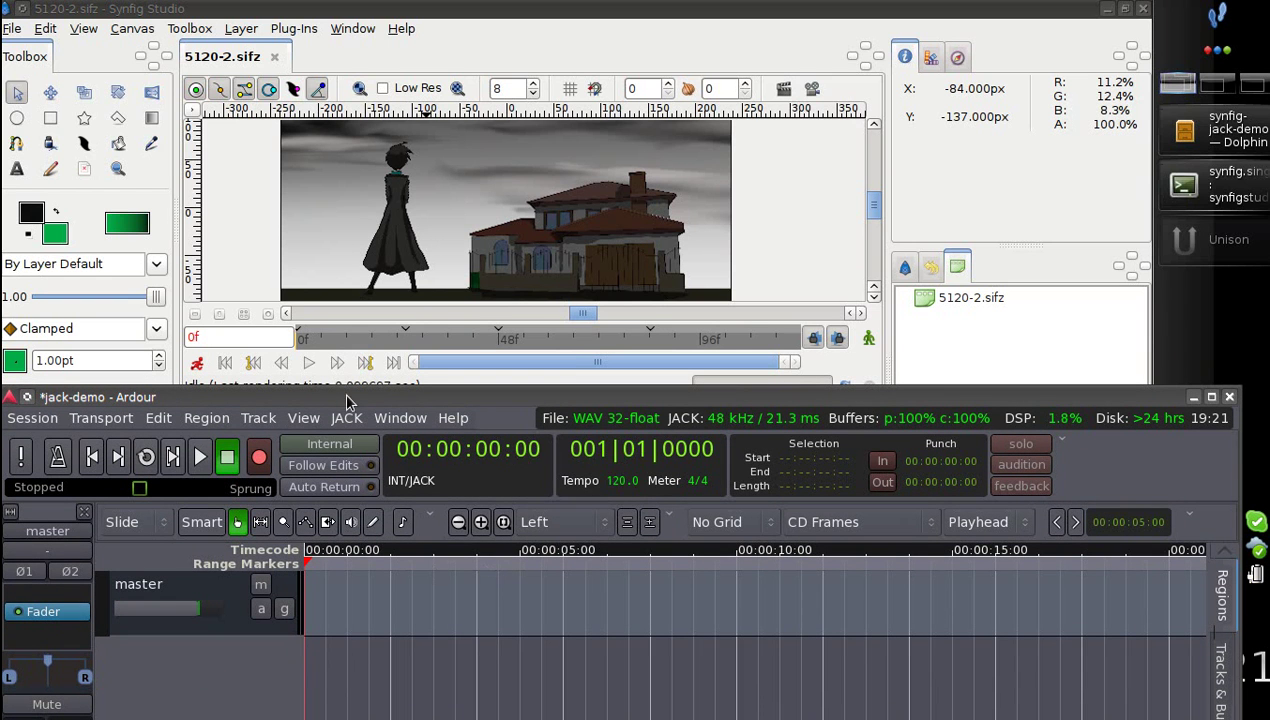
Step: Scrub Synfig's animation back to about 17f and drag Ardour's playhead separately, showing no sync
{"action": "left_click", "coordinate": [378, 342]}
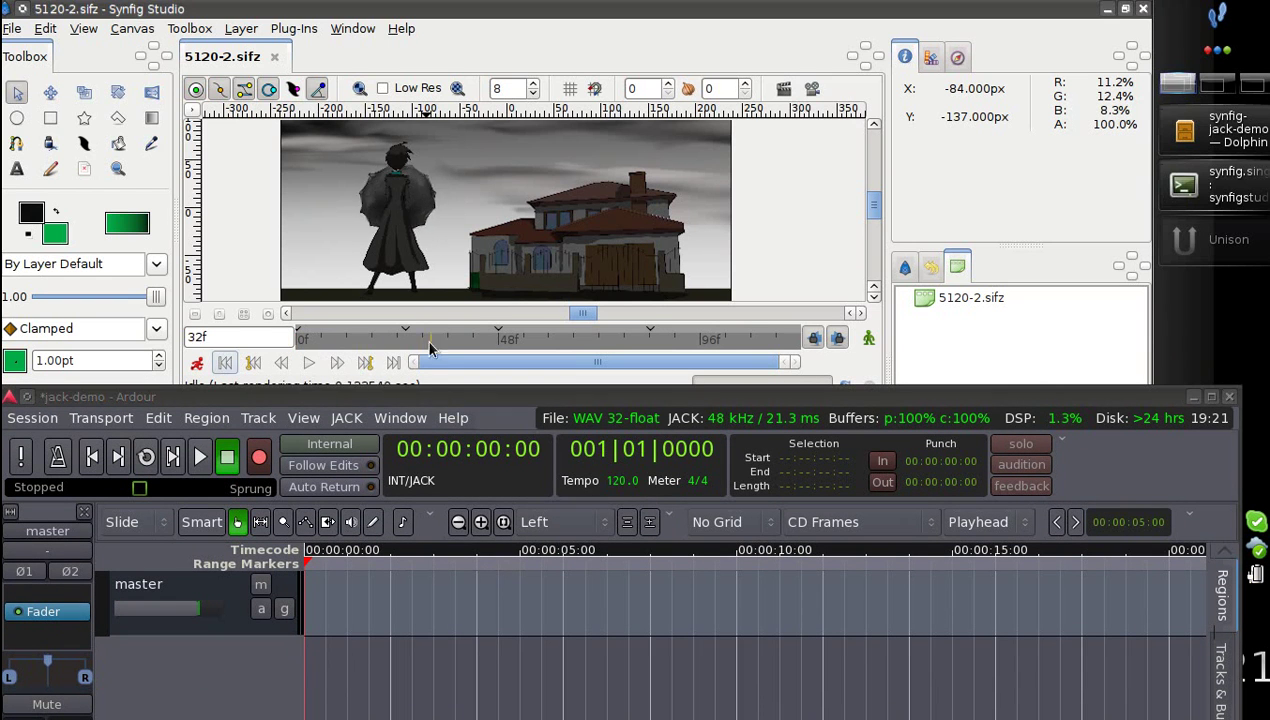
{"action": "left_click_drag", "start_coordinate": [433, 347], "coordinate": [370, 347]}
{"action": "left_click_drag", "start_coordinate": [347, 558], "coordinate": [306, 570]}
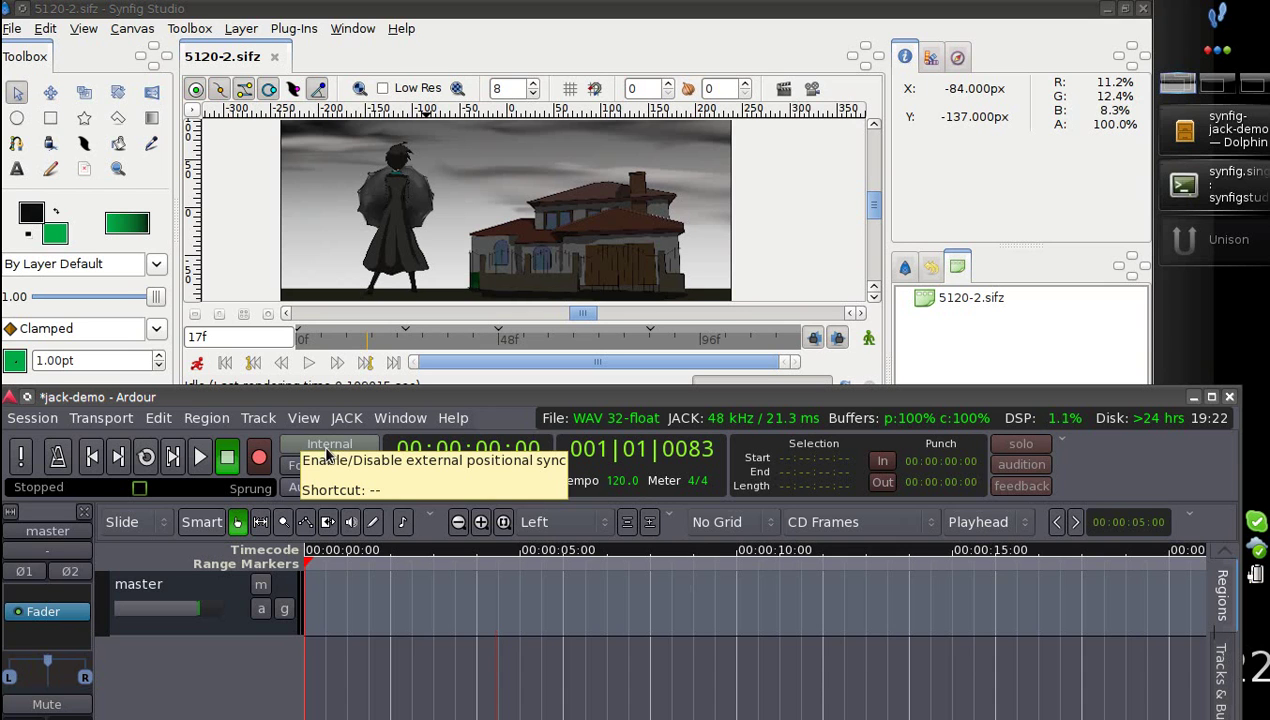
Step: Switch Ardour's sync to JACK, then scrub both timelines to confirm each follows the other
{"action": "left_click", "coordinate": [326, 455]}
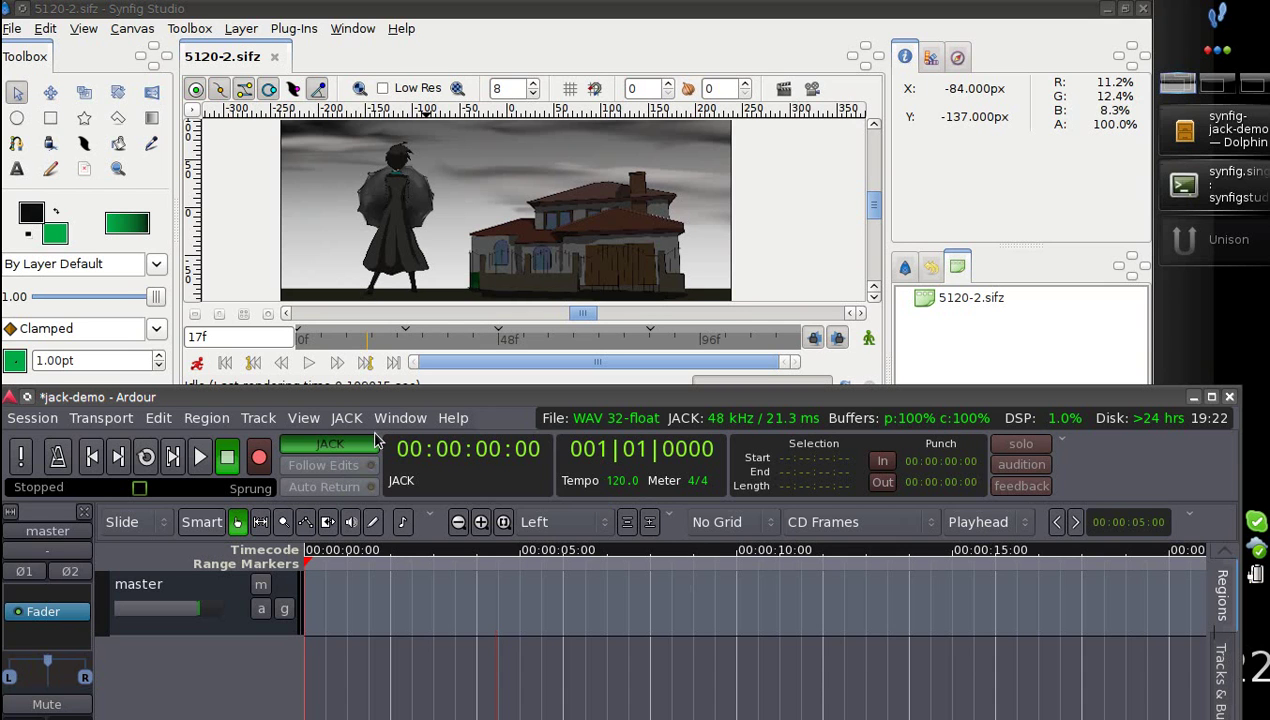
{"action": "left_click", "coordinate": [390, 346]}
{"action": "left_click_drag", "start_coordinate": [392, 346], "coordinate": [324, 338]}
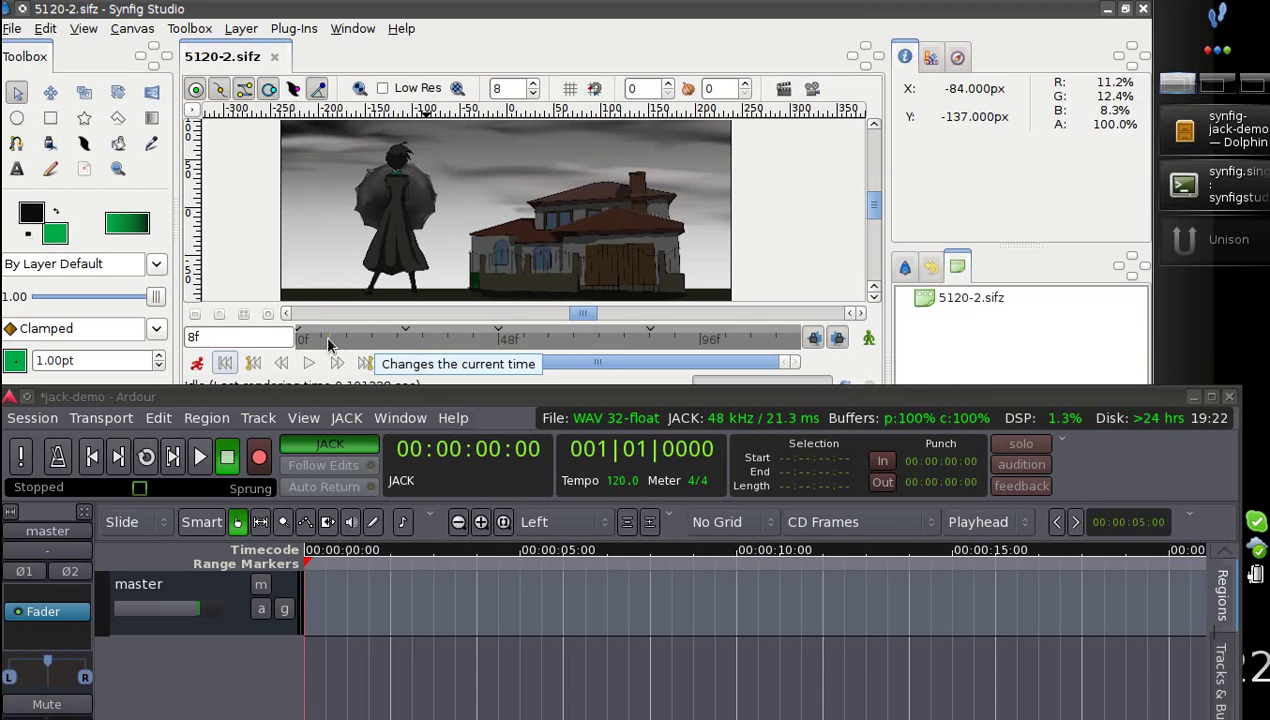
{"action": "mouse_move", "coordinate": [335, 562]}
{"action": "left_mouse_down"}
{"action": "mouse_move", "coordinate": [391, 566]}
{"action": "mouse_move", "coordinate": [344, 566]}
{"action": "left_mouse_up"}
{"action": "left_click", "coordinate": [336, 348]}
{"action": "left_click_drag", "start_coordinate": [336, 348], "coordinate": [535, 344]}
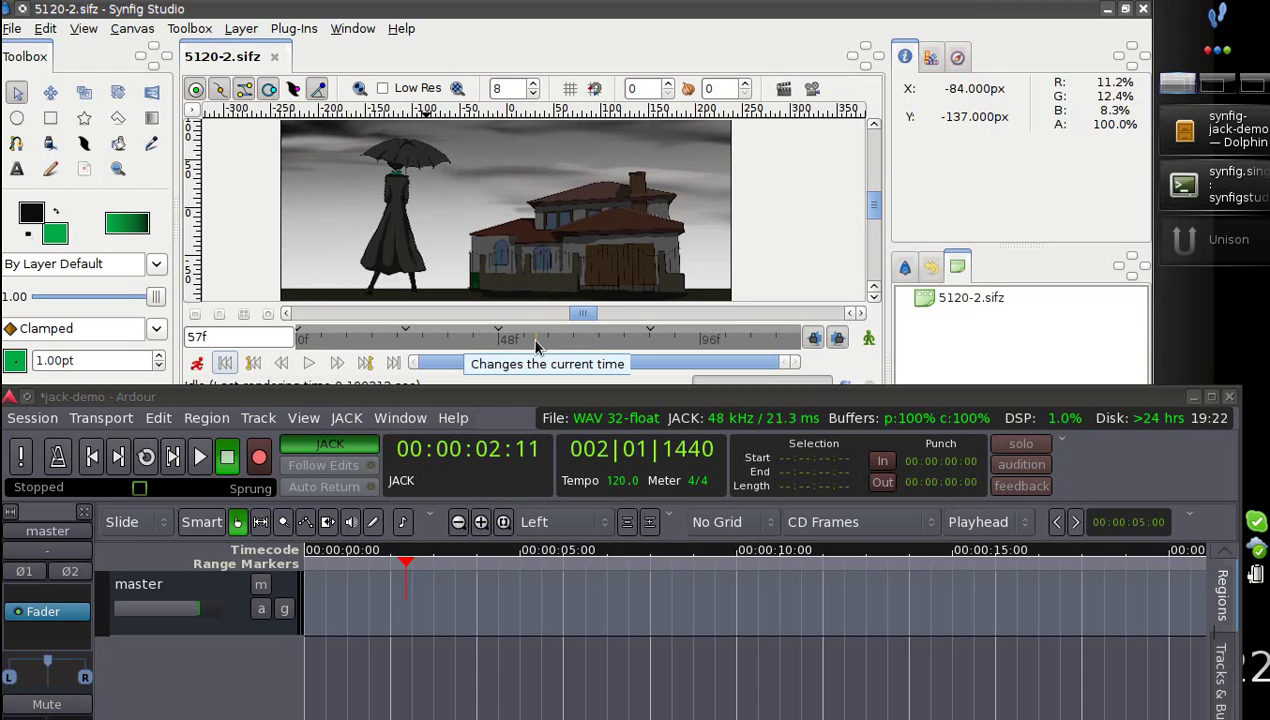
Step: Test synced transport by playing and stopping in Ardour, then playing and pausing Synfig at 62f
{"action": "mouse_move", "coordinate": [535, 345]}
{"action": "left_mouse_down"}
{"action": "mouse_move", "coordinate": [646, 340]}
{"action": "mouse_move", "coordinate": [531, 355]}
{"action": "mouse_move", "coordinate": [558, 354]}
{"action": "left_mouse_up"}
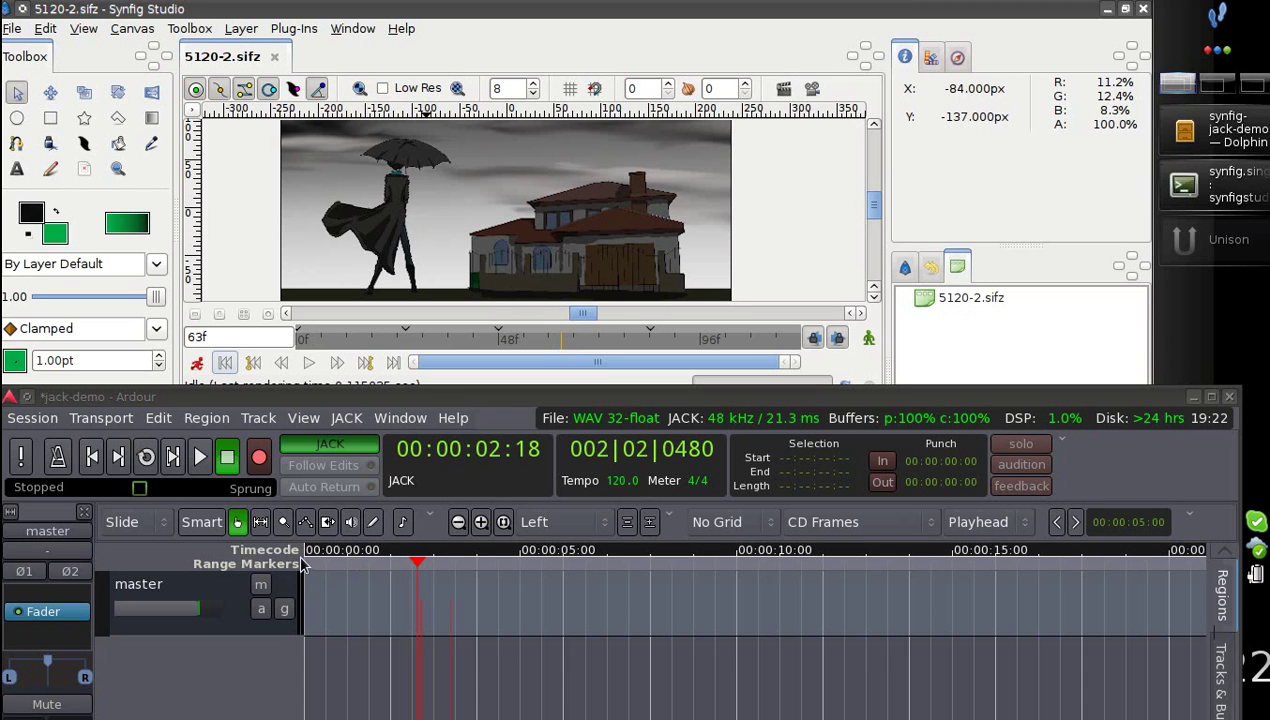
{"action": "left_click_drag", "start_coordinate": [418, 568], "coordinate": [340, 568]}
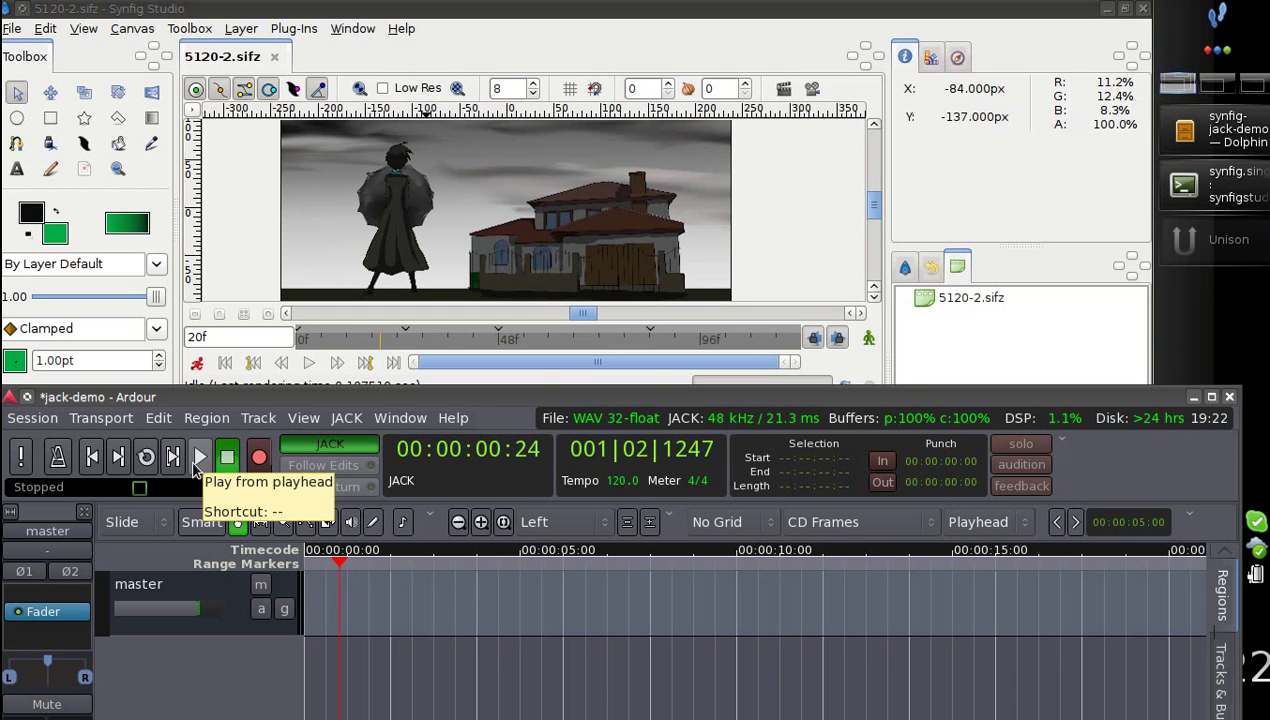
{"action": "left_click", "coordinate": [195, 466]}
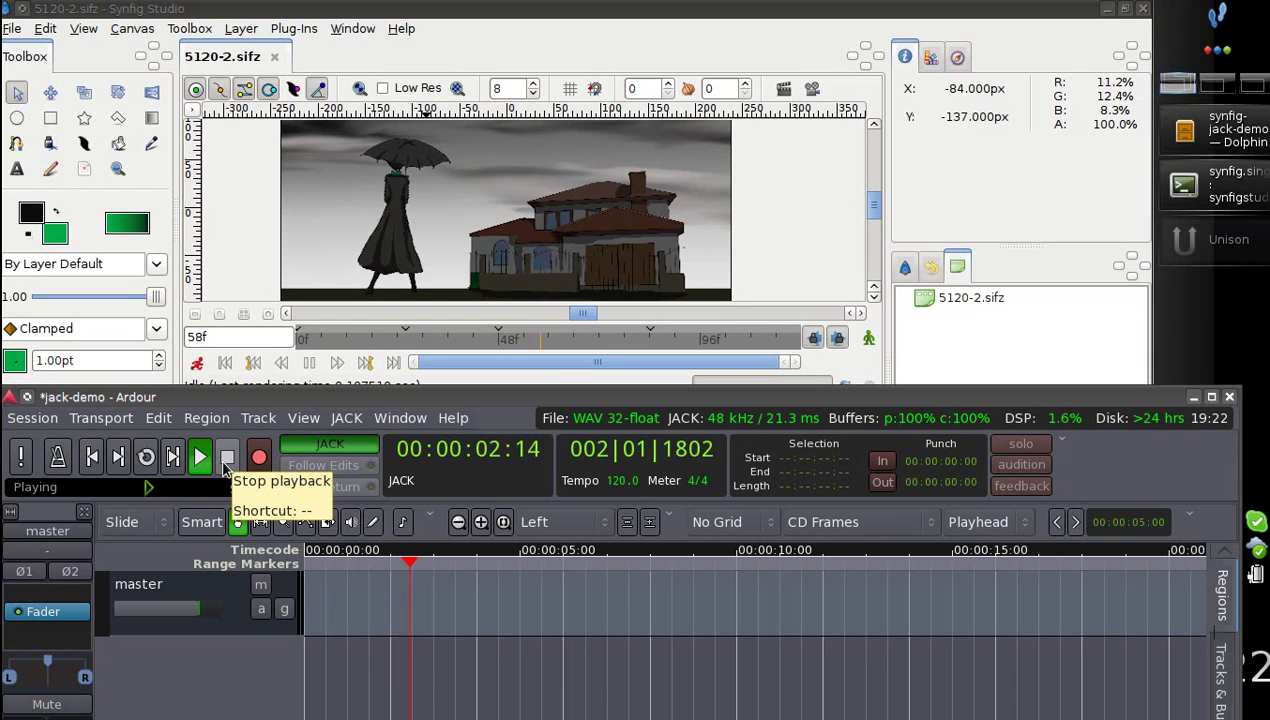
{"action": "left_click", "coordinate": [226, 460]}
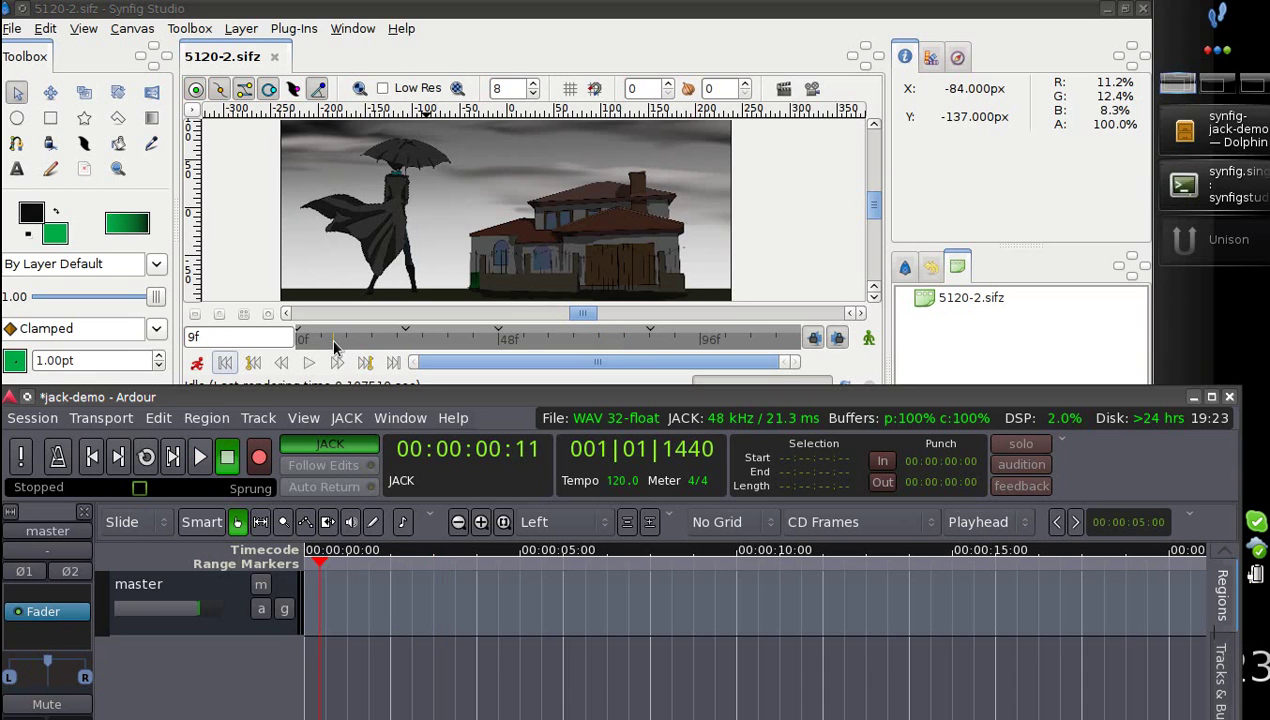
{"action": "left_click", "coordinate": [335, 344]}
{"action": "left_click", "coordinate": [309, 363]}
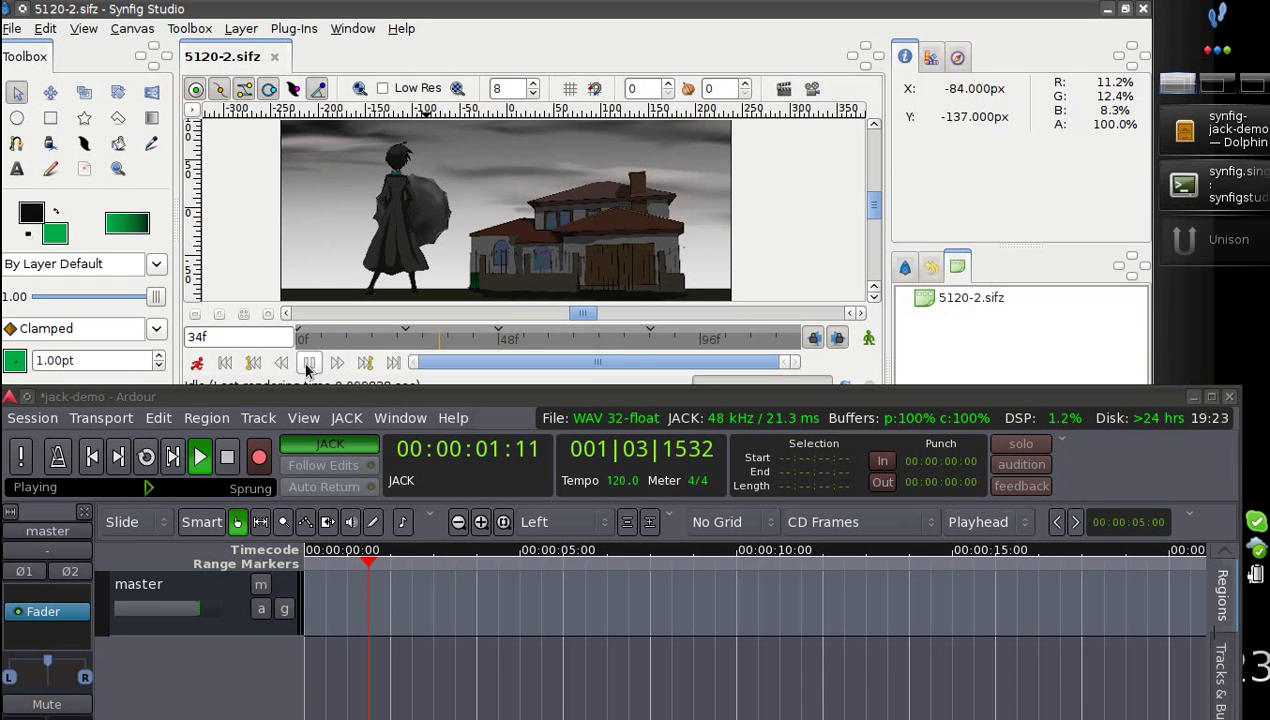
{"action": "left_click", "coordinate": [309, 364]}
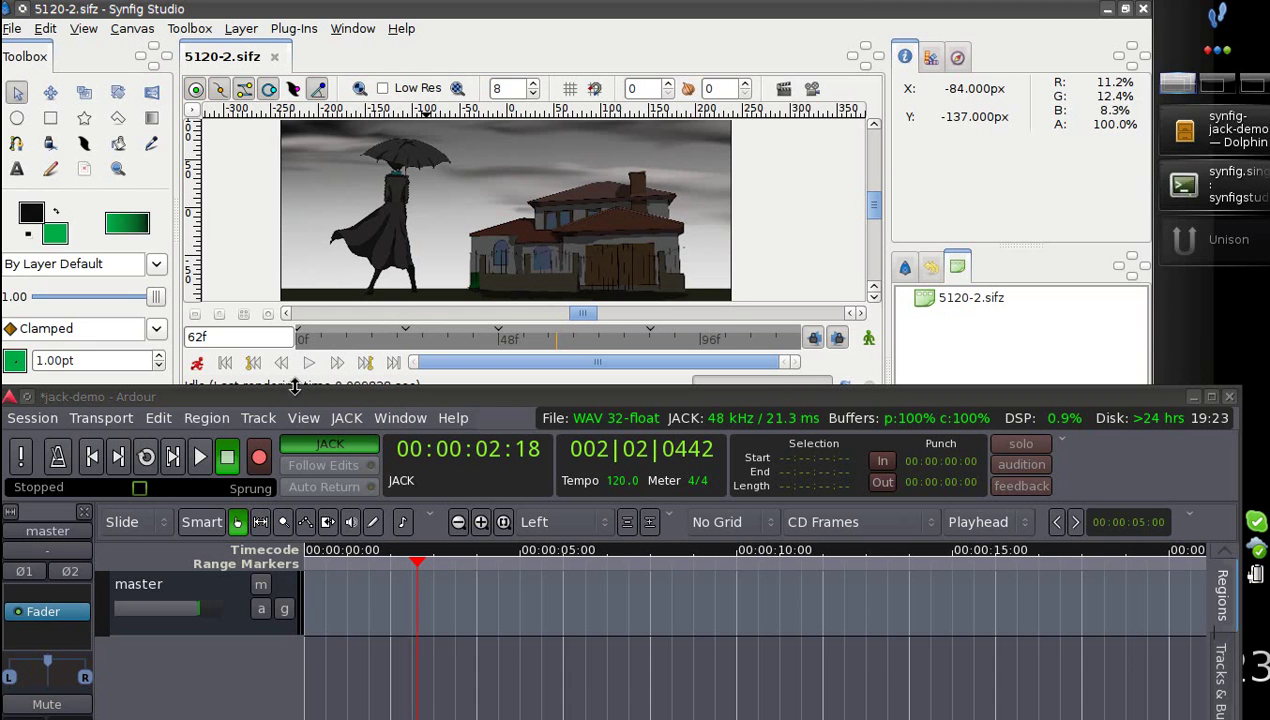
Step: Open Ardour's Session > Import dialog and browse to the temp > synfig-jack-demo folder
{"action": "left_click_drag", "start_coordinate": [296, 400], "coordinate": [302, 394]}
{"action": "left_click", "coordinate": [45, 412]}
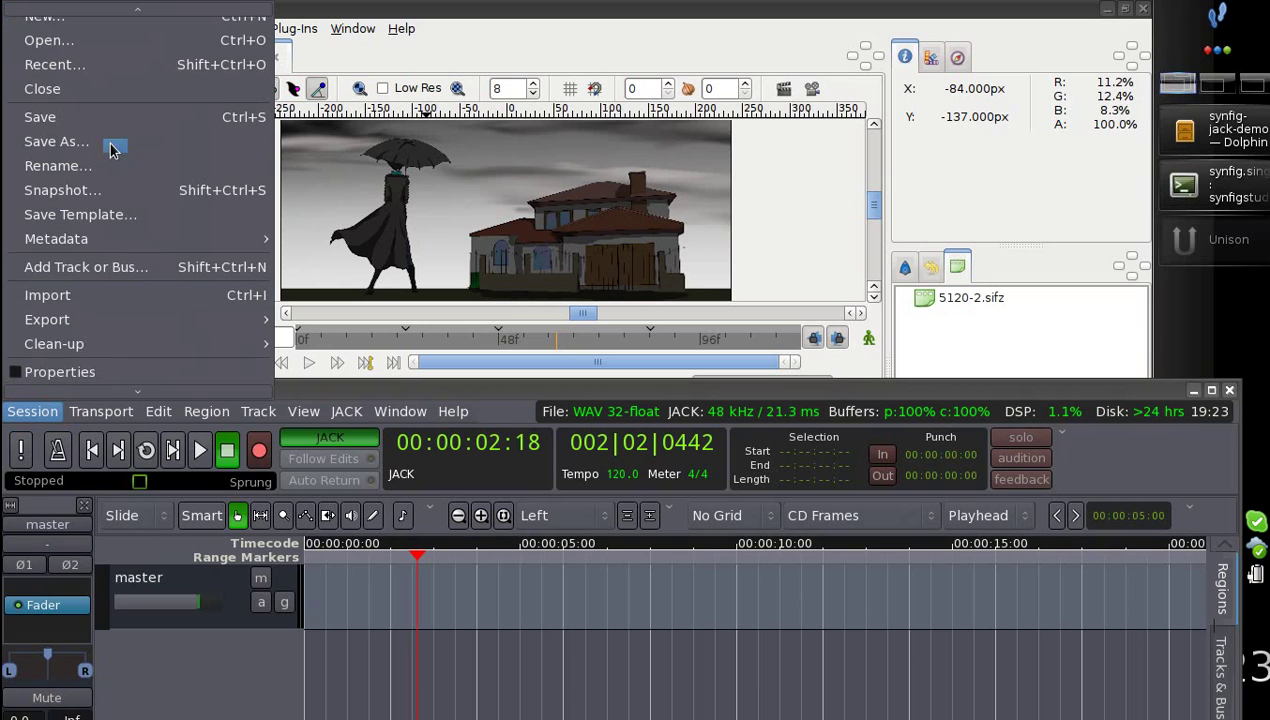
{"action": "left_click", "coordinate": [60, 309]}
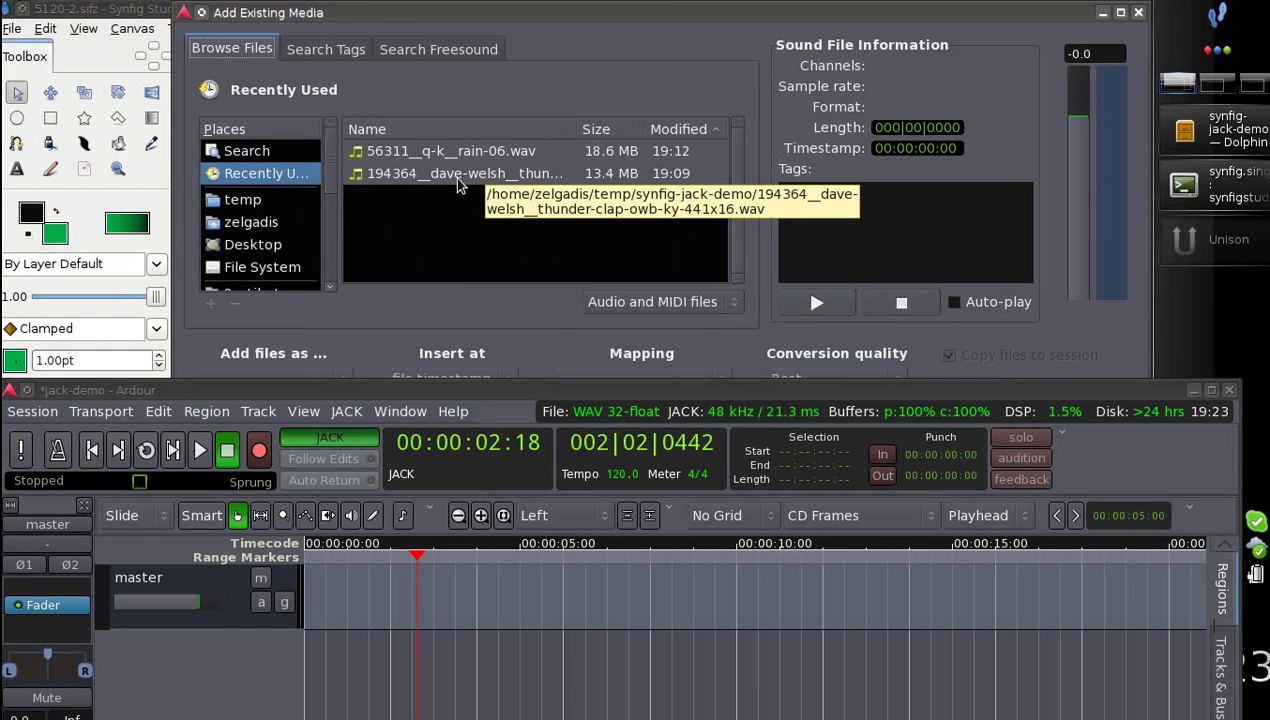
{"action": "left_click", "coordinate": [245, 200]}
{"action": "scroll", "coordinate": [441, 245], "scroll_direction": "down", "scroll_amount": 2}
{"action": "scroll", "coordinate": [444, 252], "scroll_direction": "down", "scroll_amount": 8}
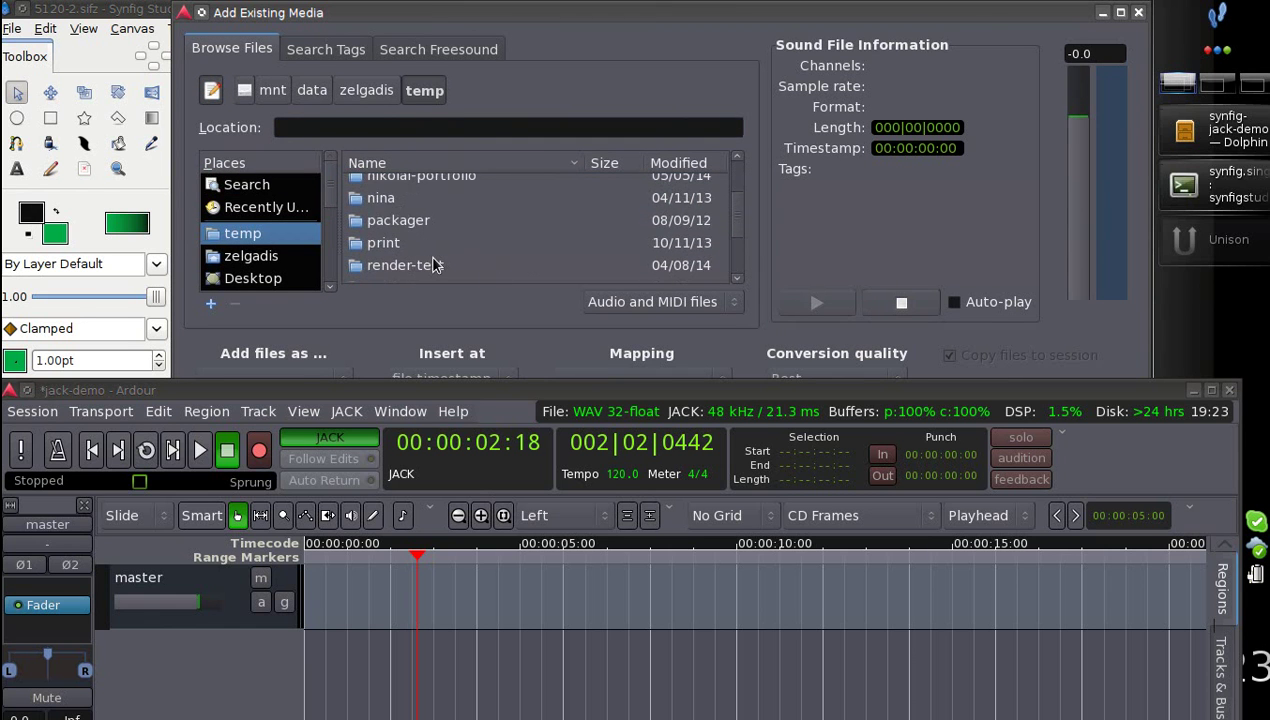
{"action": "scroll", "coordinate": [435, 263], "scroll_direction": "down", "scroll_amount": 1}
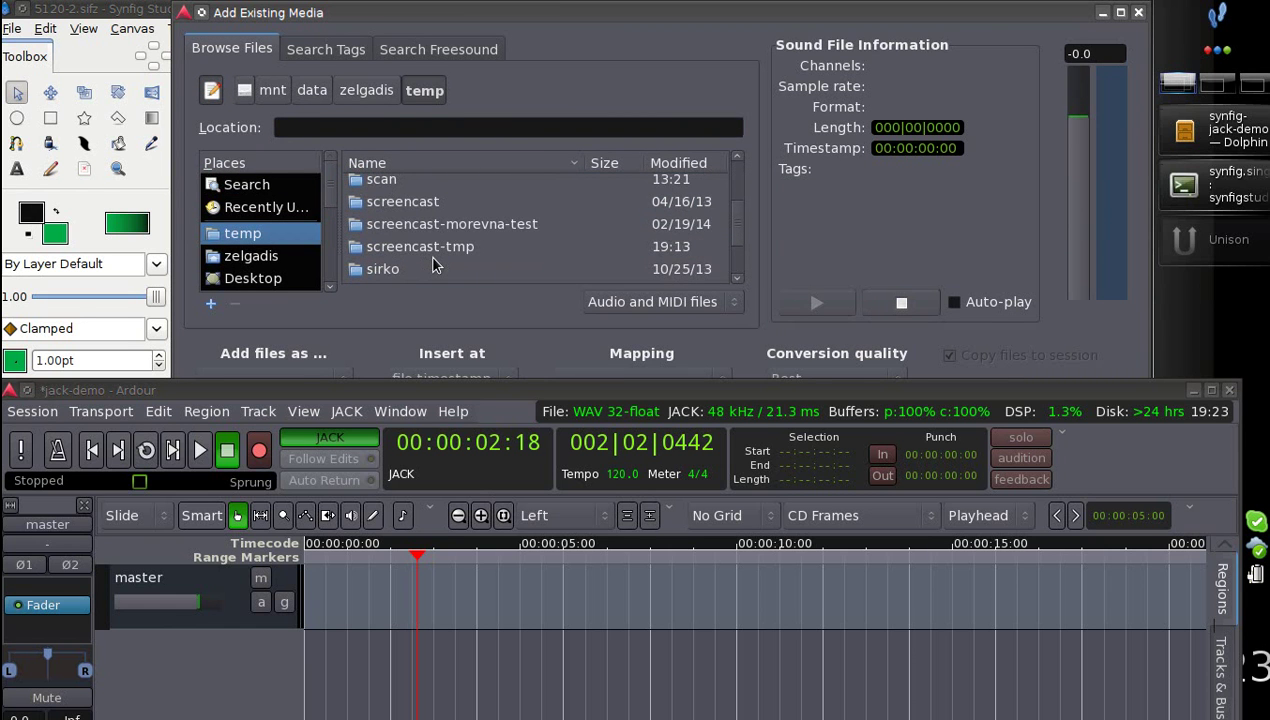
{"action": "scroll", "coordinate": [433, 264], "scroll_direction": "down", "scroll_amount": 4}
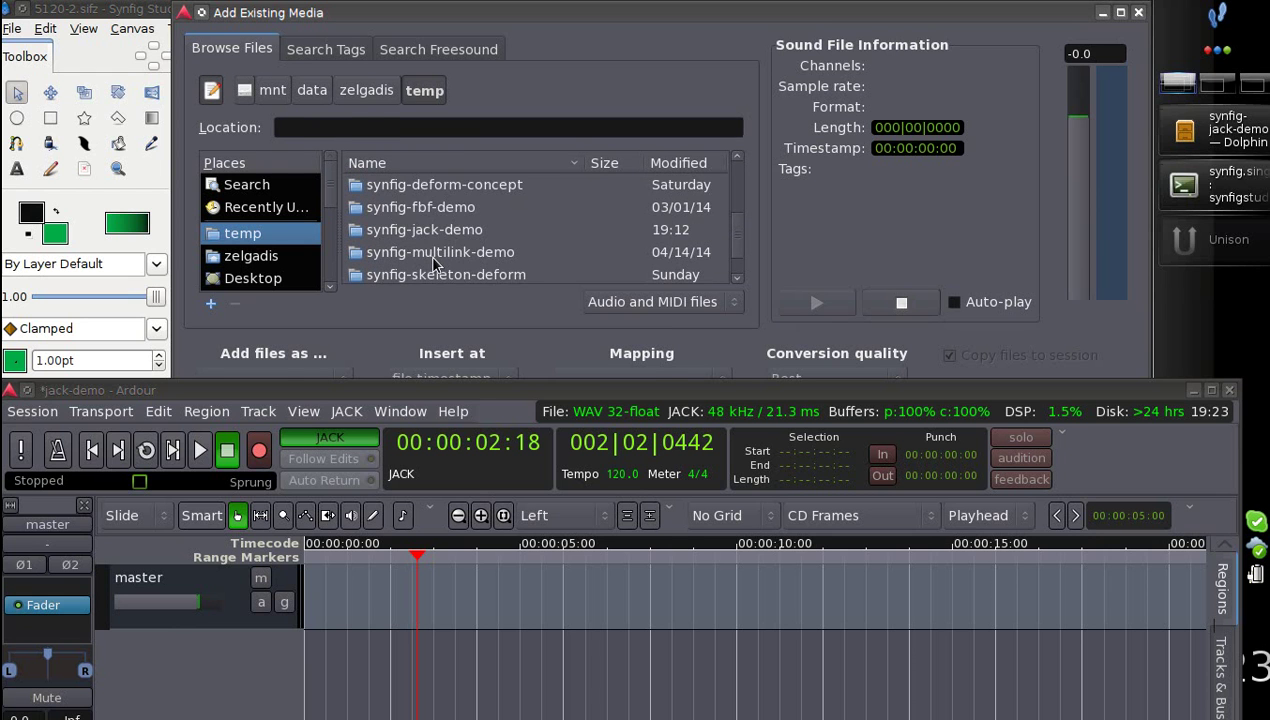
{"action": "double_click", "coordinate": [433, 235]}
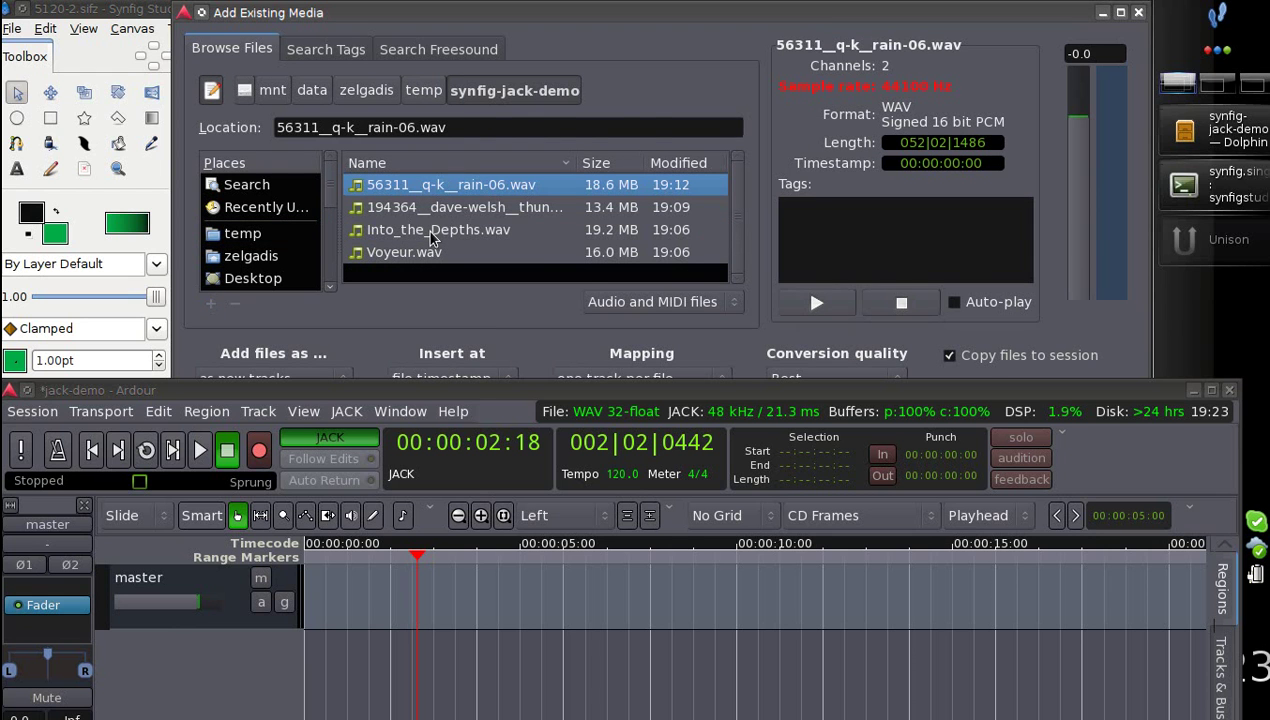
Step: Select the thunder-clap WAV and import it as a new track
{"action": "left_click", "coordinate": [415, 205]}
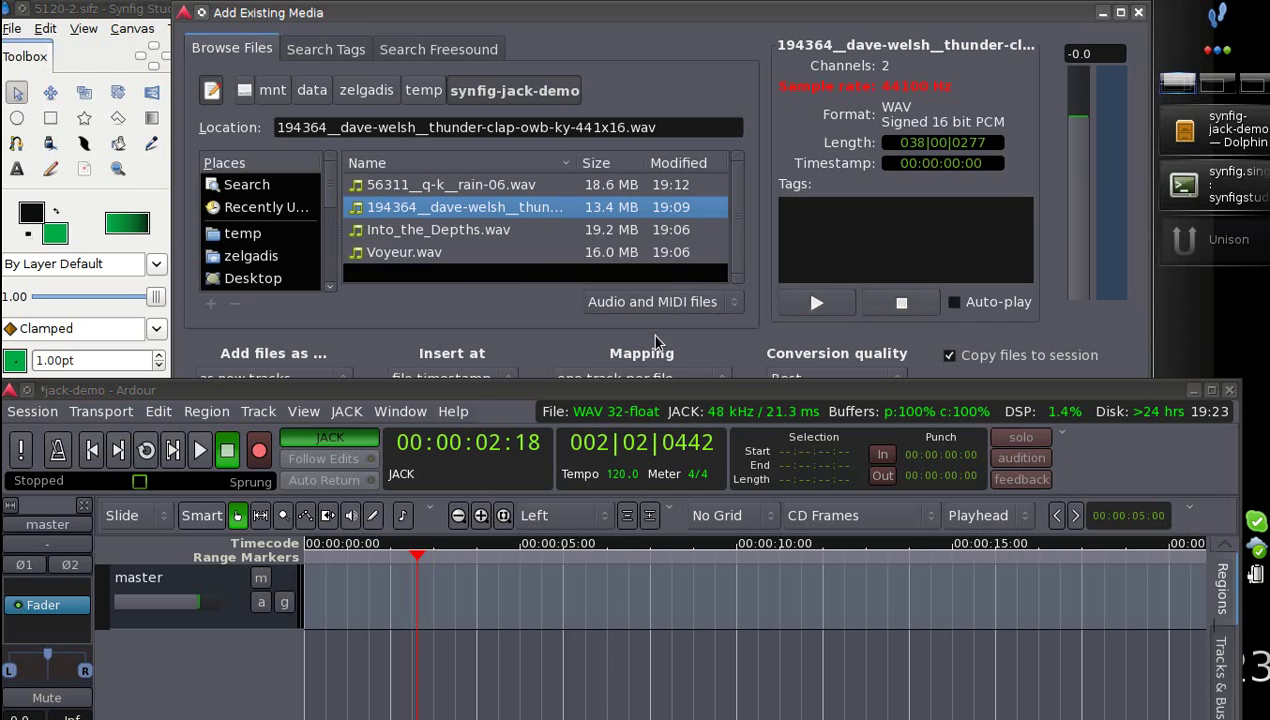
{"action": "left_click_drag", "start_coordinate": [660, 331], "coordinate": [658, 225]}
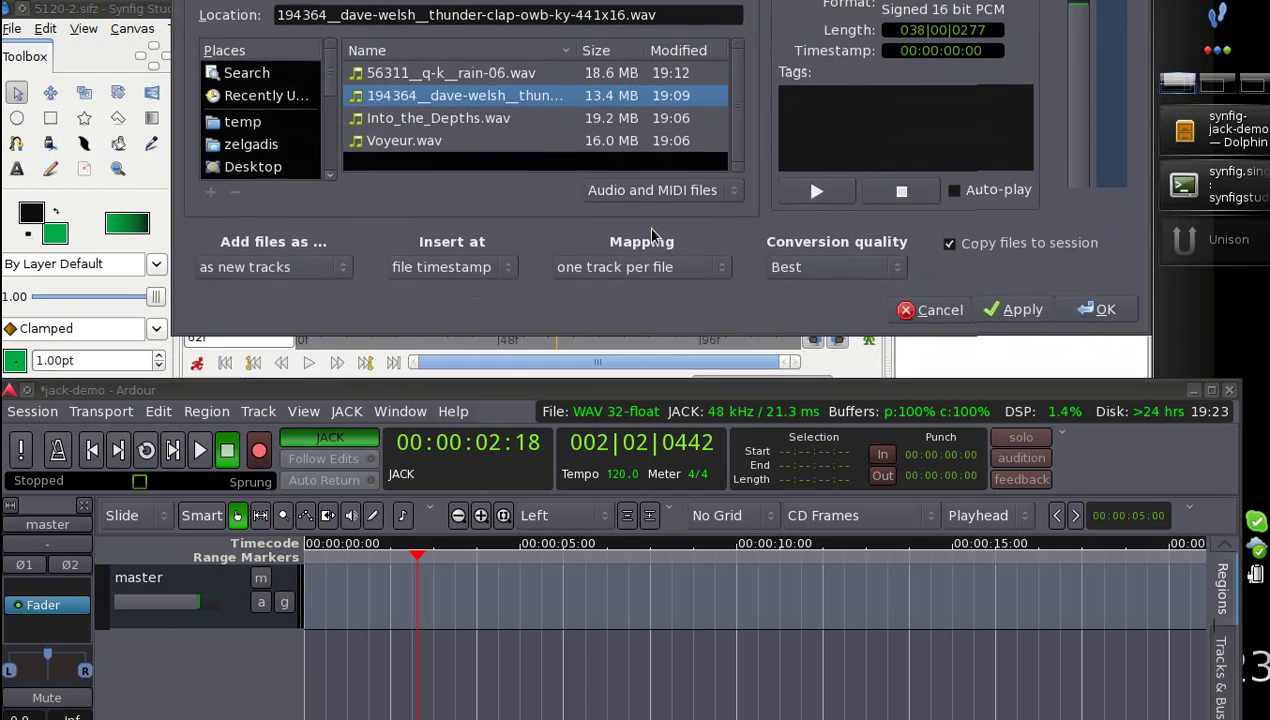
{"action": "left_click", "coordinate": [1100, 309]}
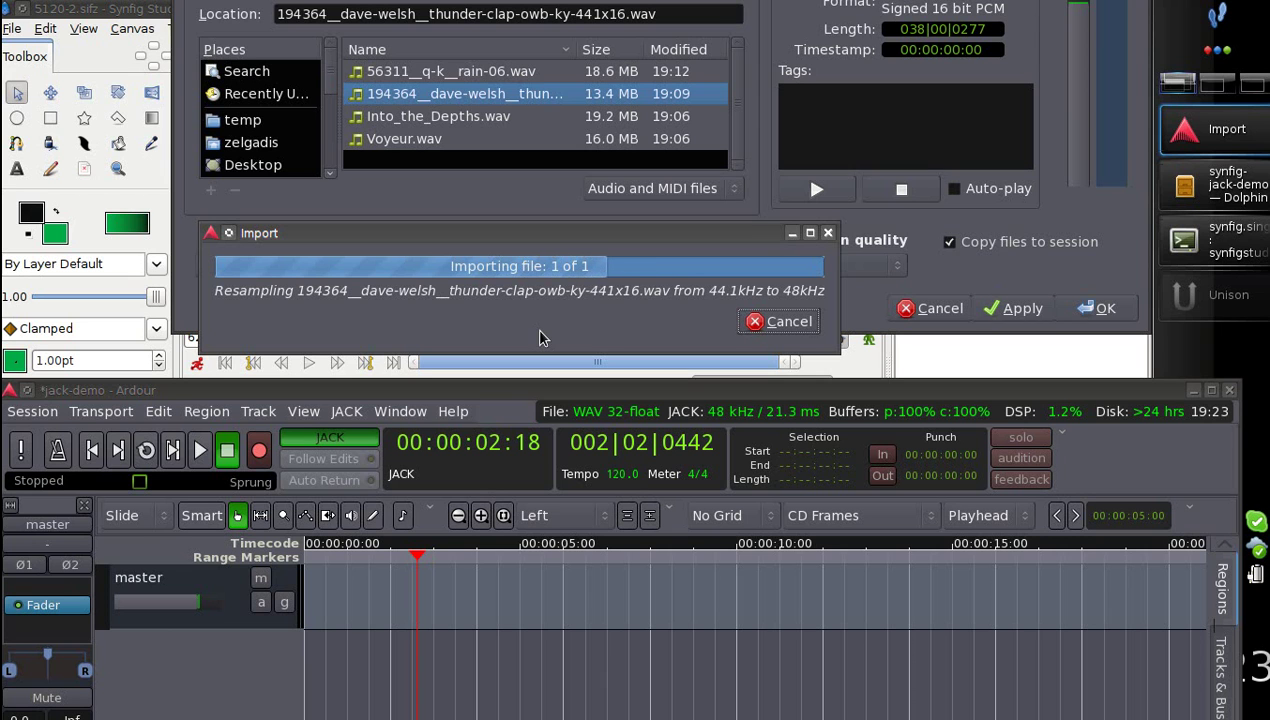
{"action": "left_click_drag", "start_coordinate": [623, 242], "coordinate": [565, 252]}
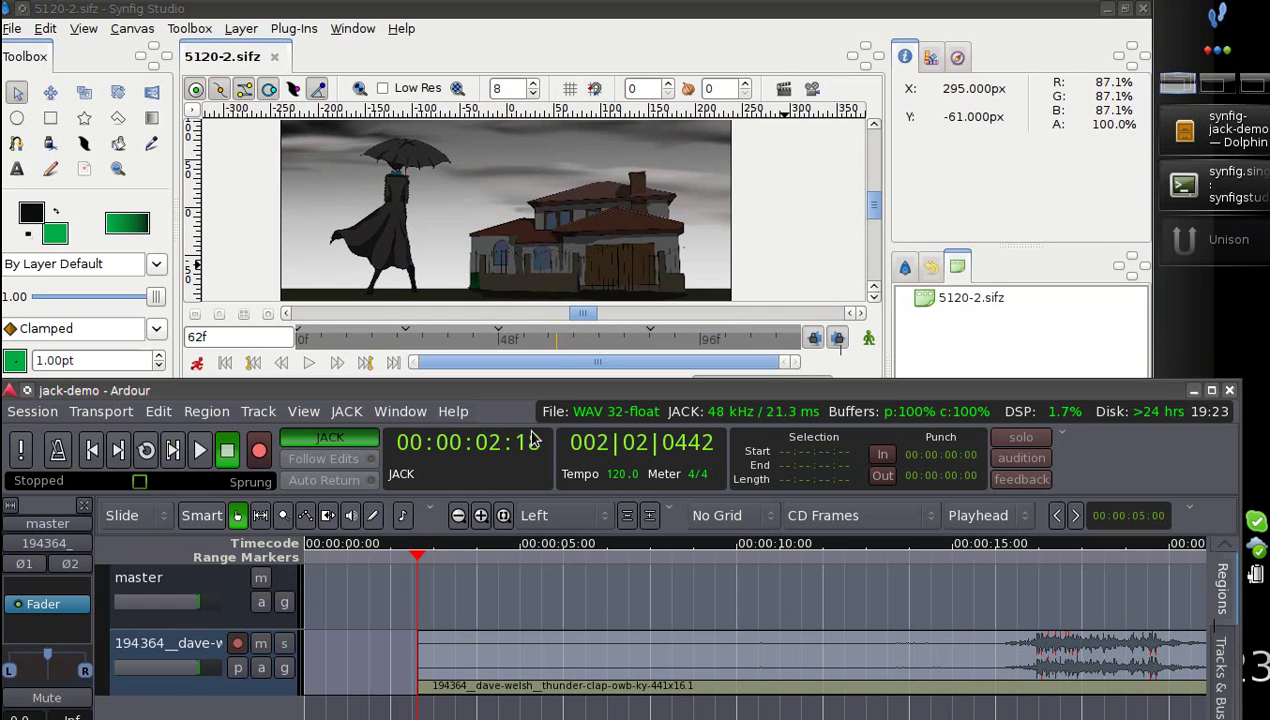
Step: Slide the thunder region to the session start, checking Synfig frames 34f–44f along the way
{"action": "left_click_drag", "start_coordinate": [493, 661], "coordinate": [424, 647]}
{"action": "left_click", "coordinate": [437, 343]}
{"action": "left_click_drag", "start_coordinate": [437, 343], "coordinate": [497, 350]}
{"action": "left_click_drag", "start_coordinate": [326, 685], "coordinate": [304, 664]}
Step: Return the playhead to 00:00:00:00 and play the thunder with the animation, stopping at 8 seconds
{"action": "left_click_drag", "start_coordinate": [333, 543], "coordinate": [306, 545]}
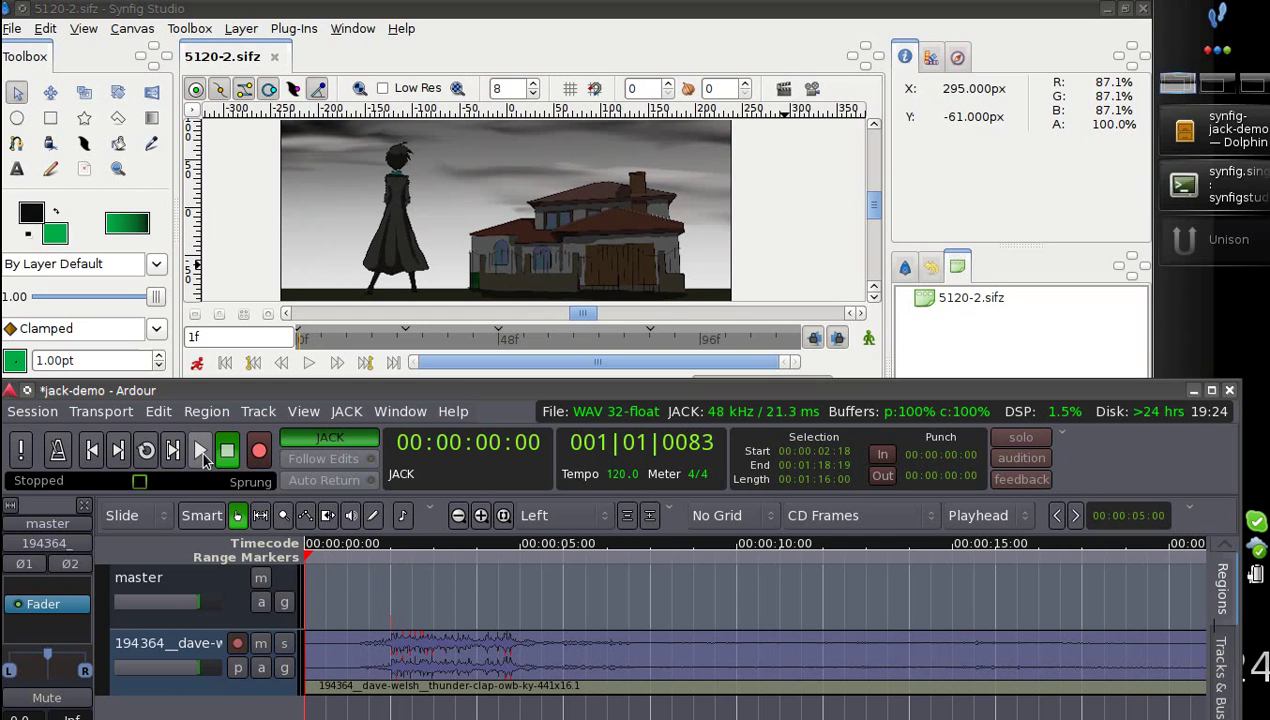
{"action": "left_click", "coordinate": [201, 451]}
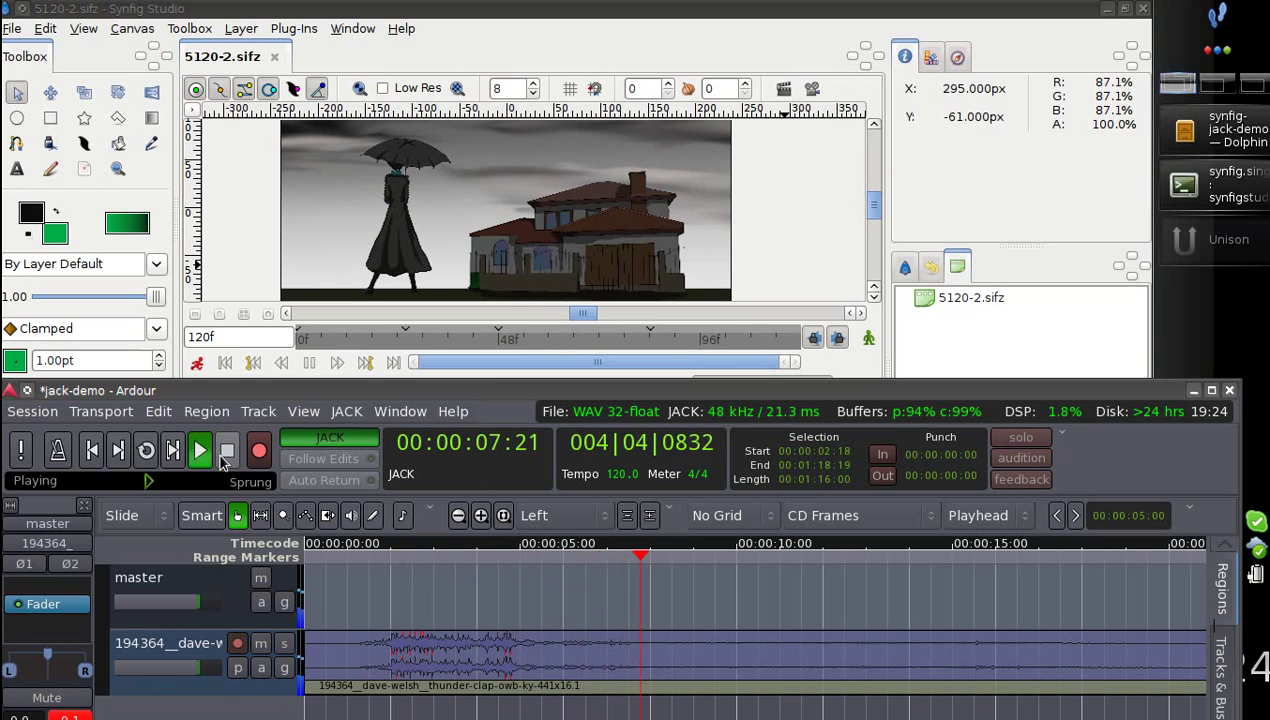
{"action": "left_click", "coordinate": [227, 451]}
Step: In Canvas Properties' Time tab, set End Time to 500 and apply it
{"action": "left_click", "coordinate": [225, 15]}
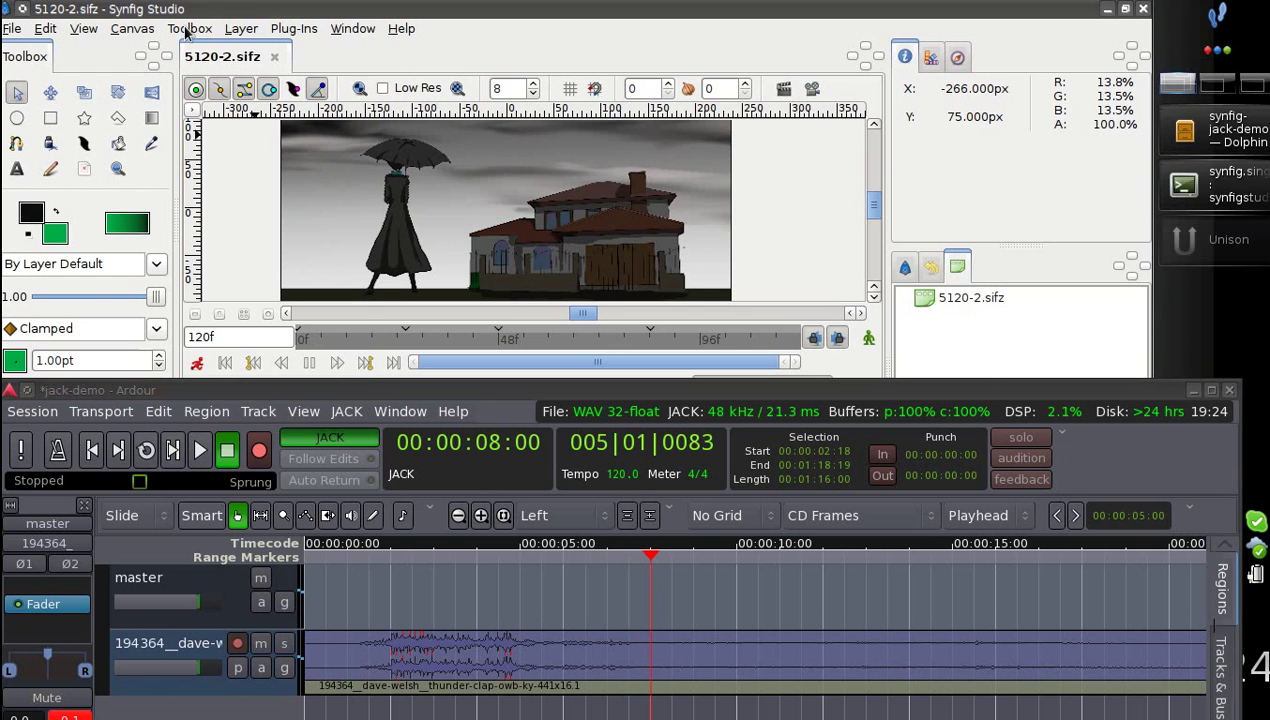
{"action": "left_click", "coordinate": [187, 28]}
{"action": "mouse_move", "coordinate": [132, 28]}
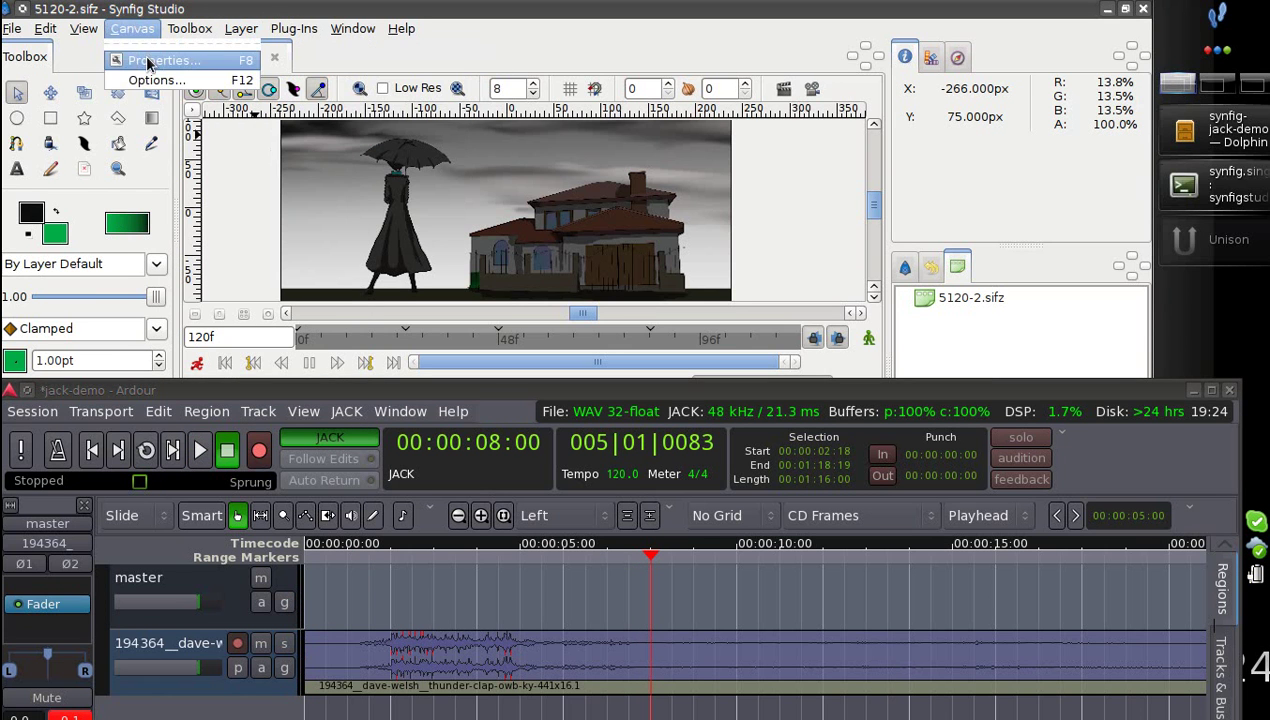
{"action": "left_click", "coordinate": [149, 62]}
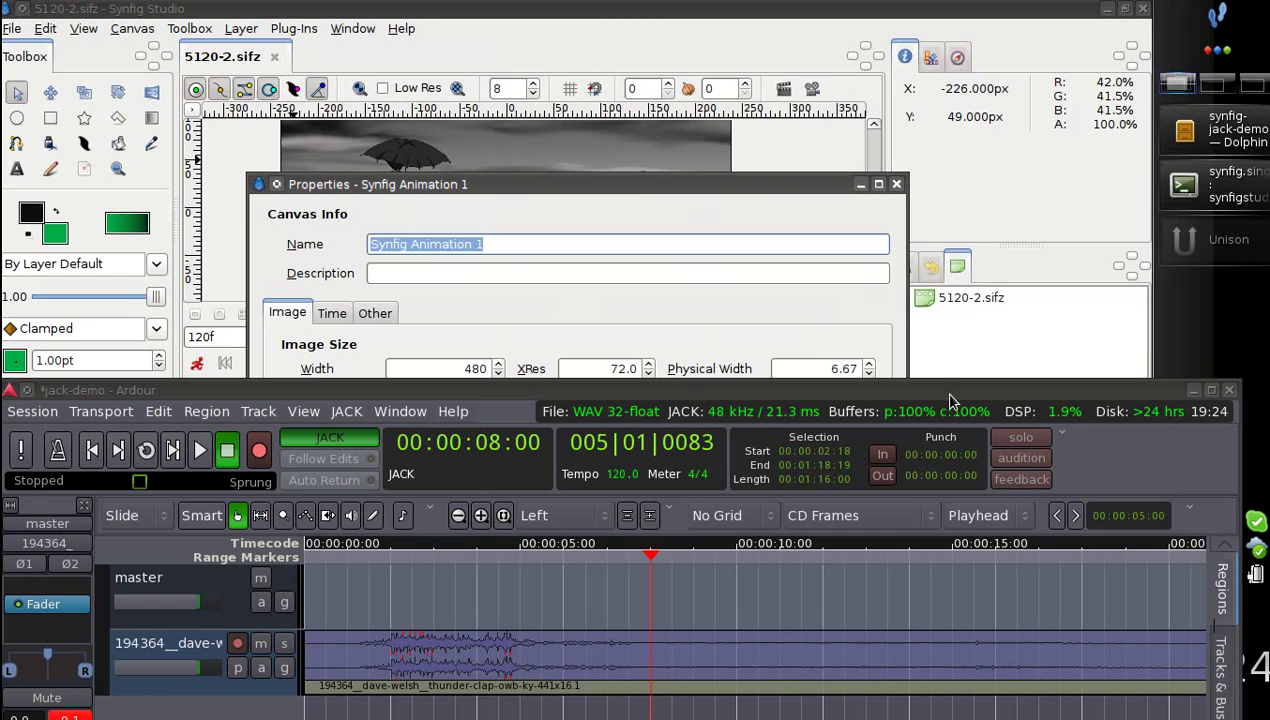
{"action": "left_click_drag", "start_coordinate": [635, 193], "coordinate": [606, 35]}
{"action": "left_click", "coordinate": [299, 155]}
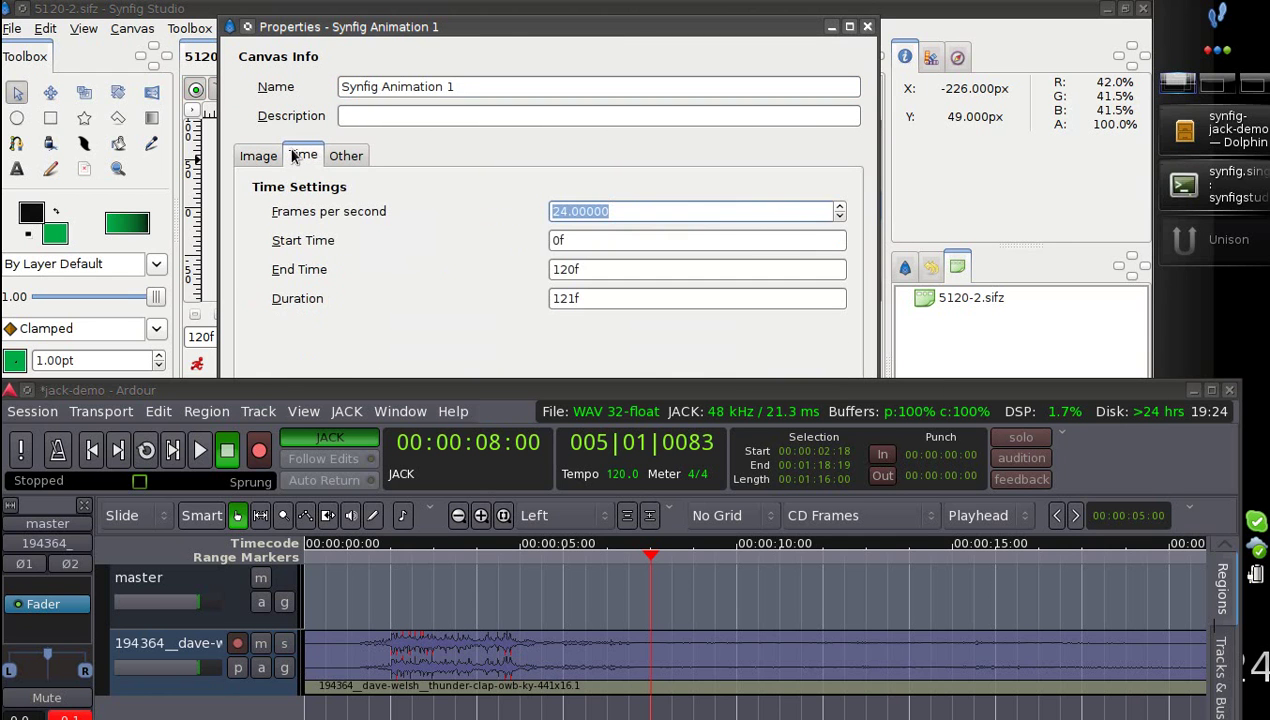
{"action": "key", "text": "Tab"}
{"action": "key", "text": "Tab"}
{"action": "type", "text": "500"}
{"action": "left_click_drag", "start_coordinate": [447, 347], "coordinate": [328, 123]}
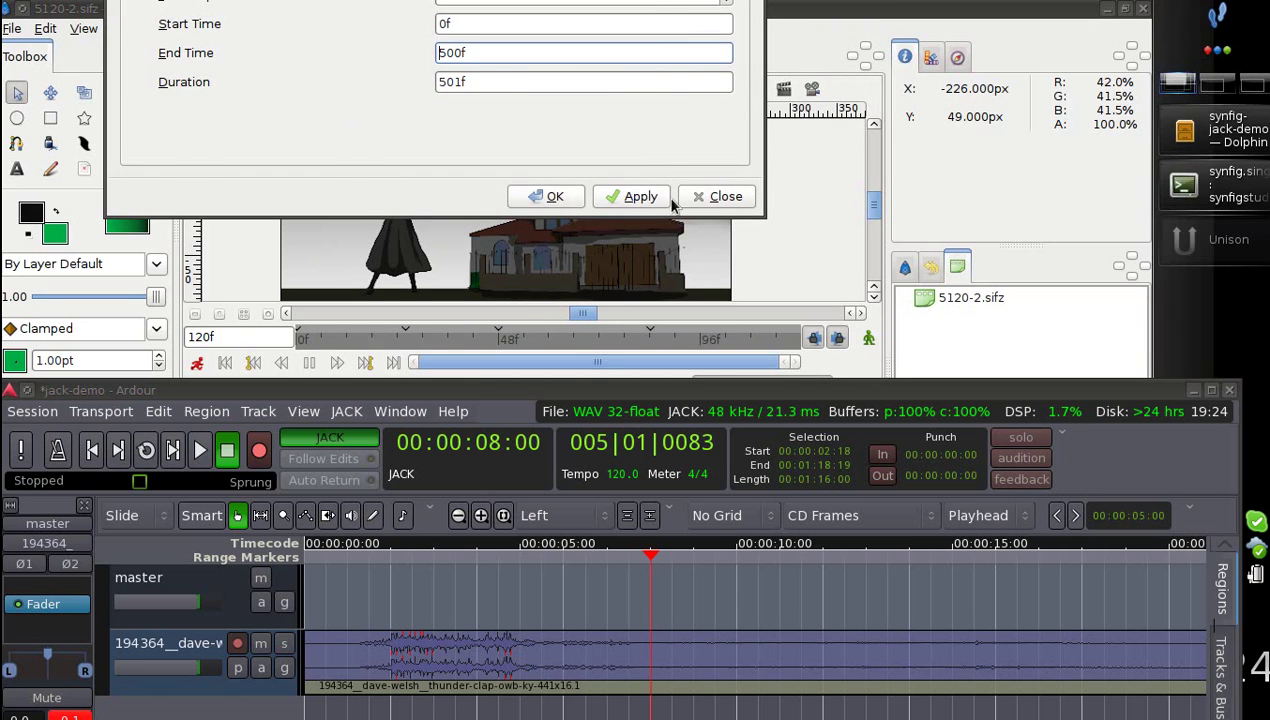
{"action": "left_click", "coordinate": [553, 196]}
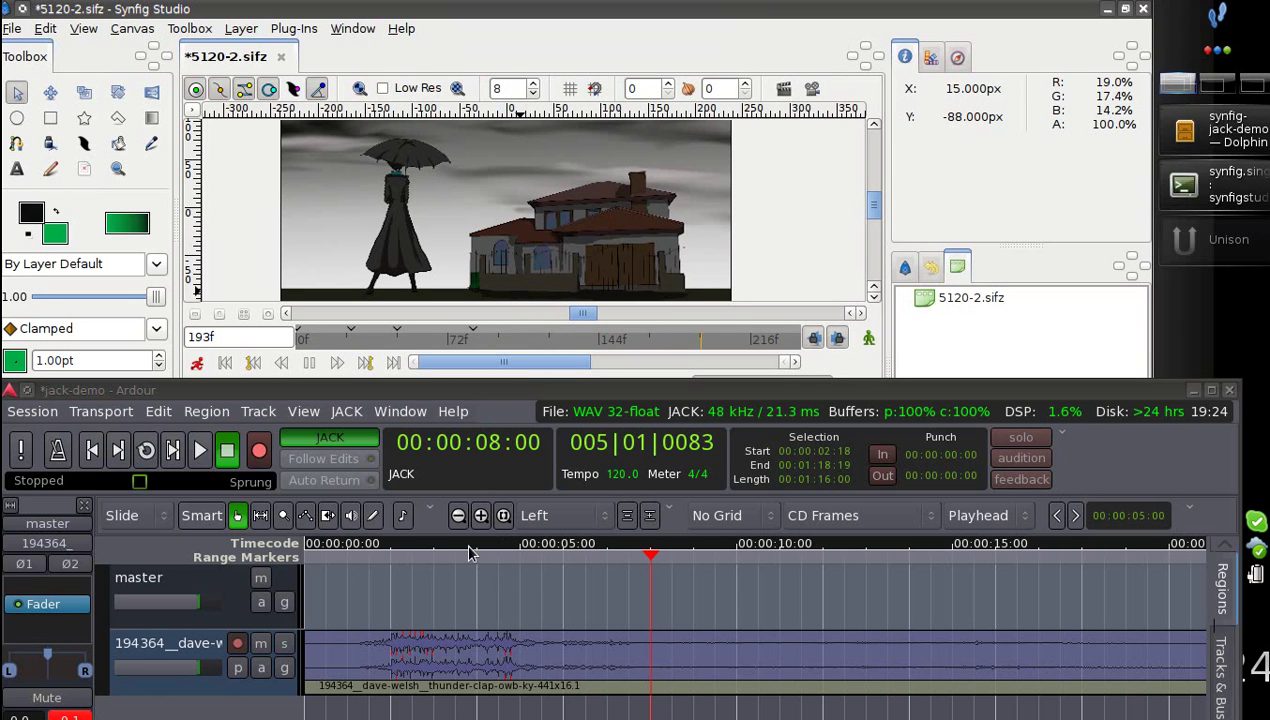
Step: Rewind the shared playhead to frame 22f and shrink the master track so the thunder track rises
{"action": "left_click_drag", "start_coordinate": [470, 553], "coordinate": [386, 558]}
{"action": "left_click_drag", "start_coordinate": [386, 346], "coordinate": [403, 374]}
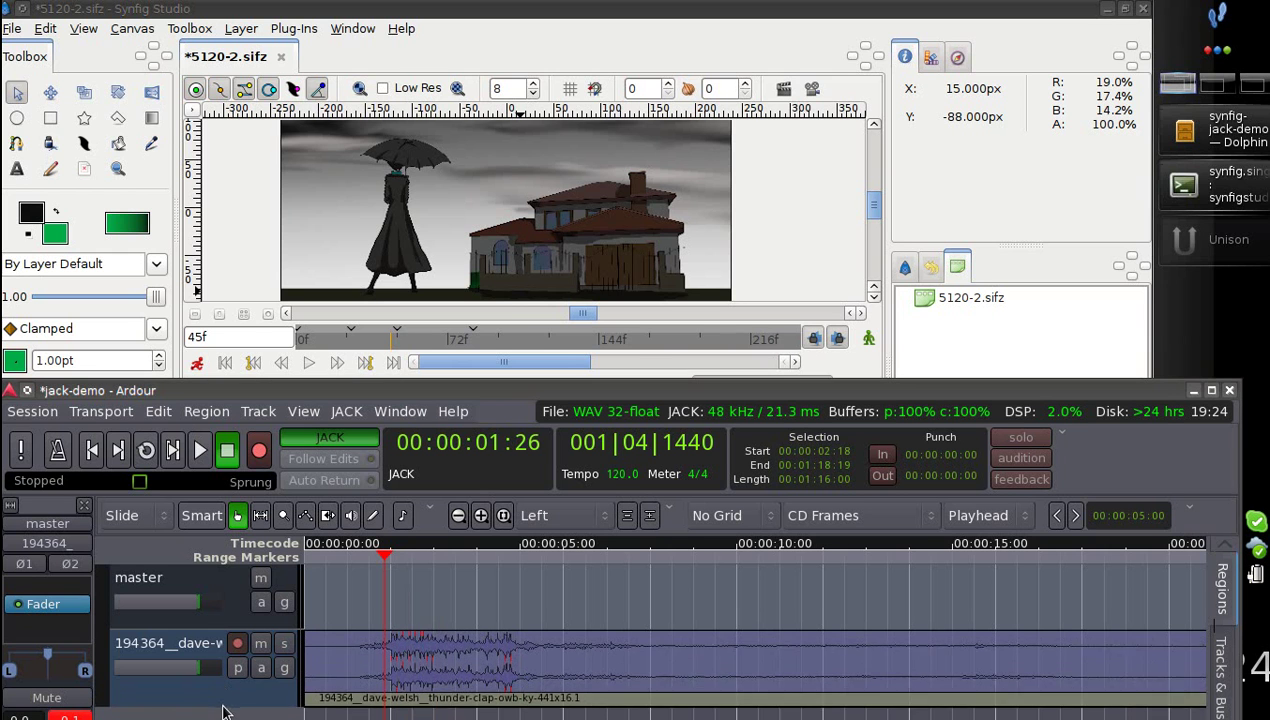
{"action": "left_click_drag", "start_coordinate": [222, 693], "coordinate": [231, 589]}
{"action": "left_click_drag", "start_coordinate": [395, 557], "coordinate": [394, 557]}
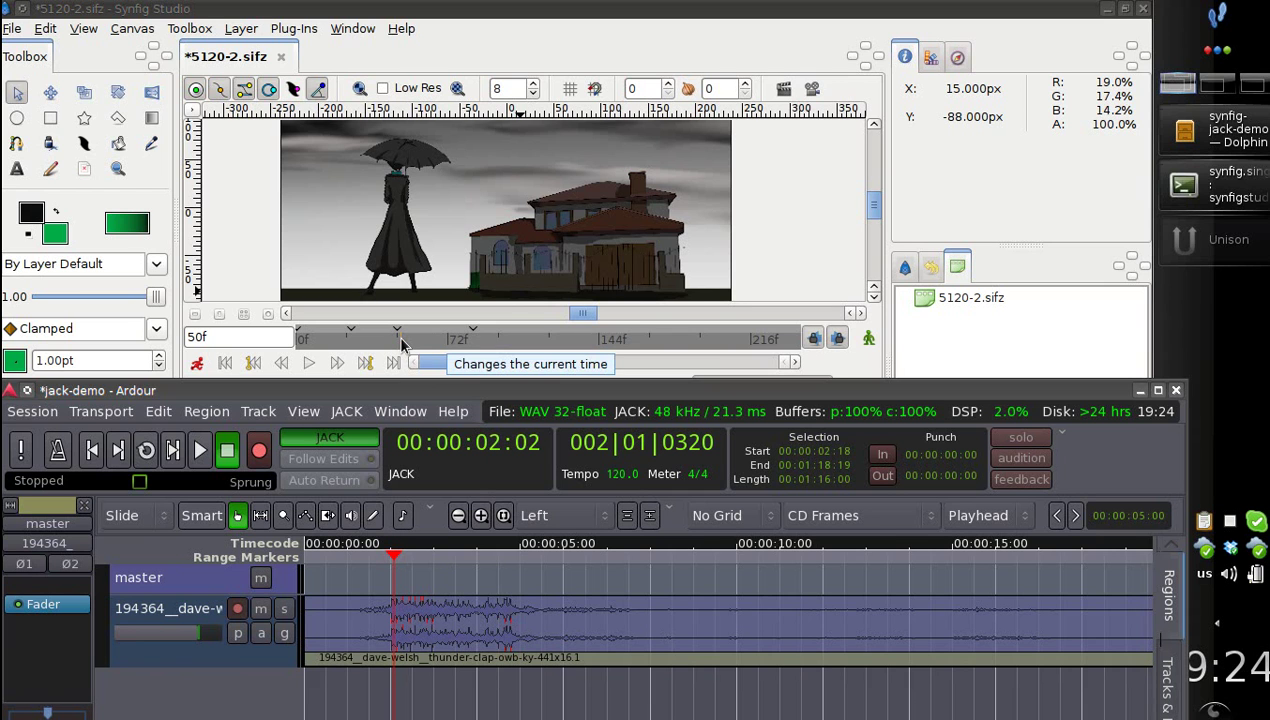
{"action": "left_click_drag", "start_coordinate": [407, 346], "coordinate": [349, 346]}
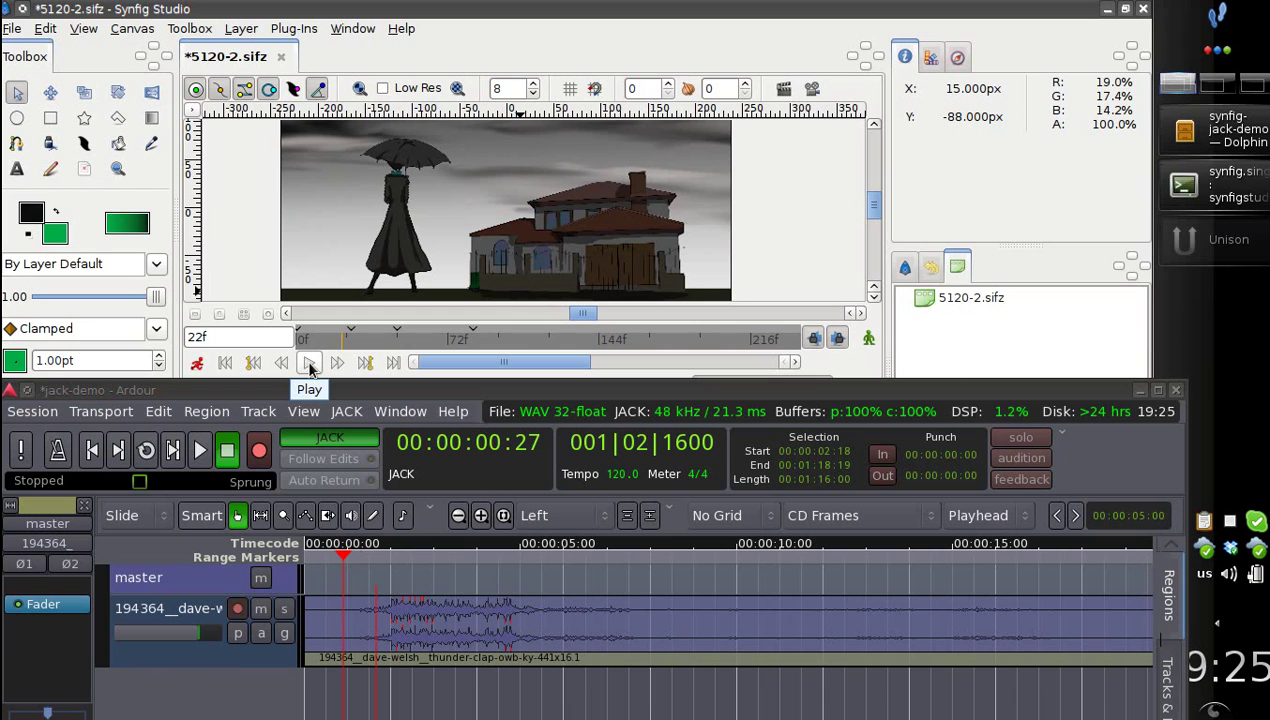
Step: Run JACK-synced playback twice from Synfig, stopping at frame 127f
{"action": "left_click", "coordinate": [309, 364]}
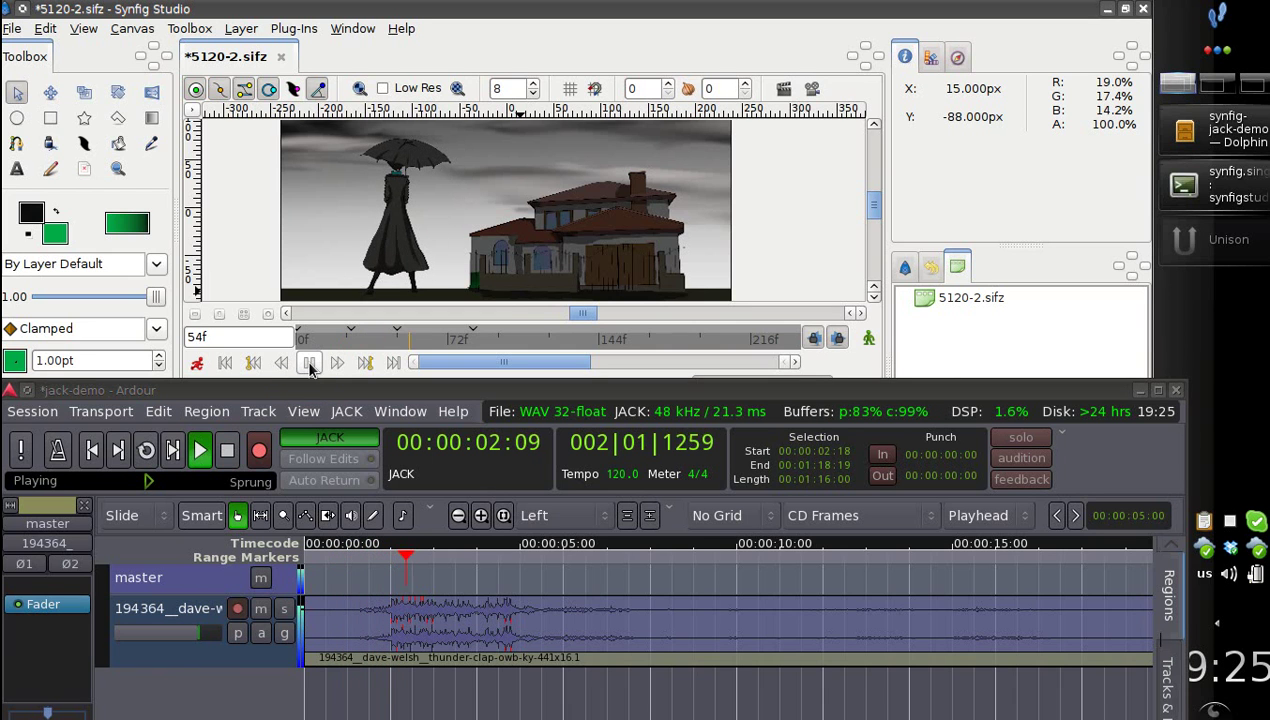
{"action": "left_click", "coordinate": [310, 363]}
{"action": "scroll", "coordinate": [405, 338], "scroll_direction": "down", "scroll_amount": 5}
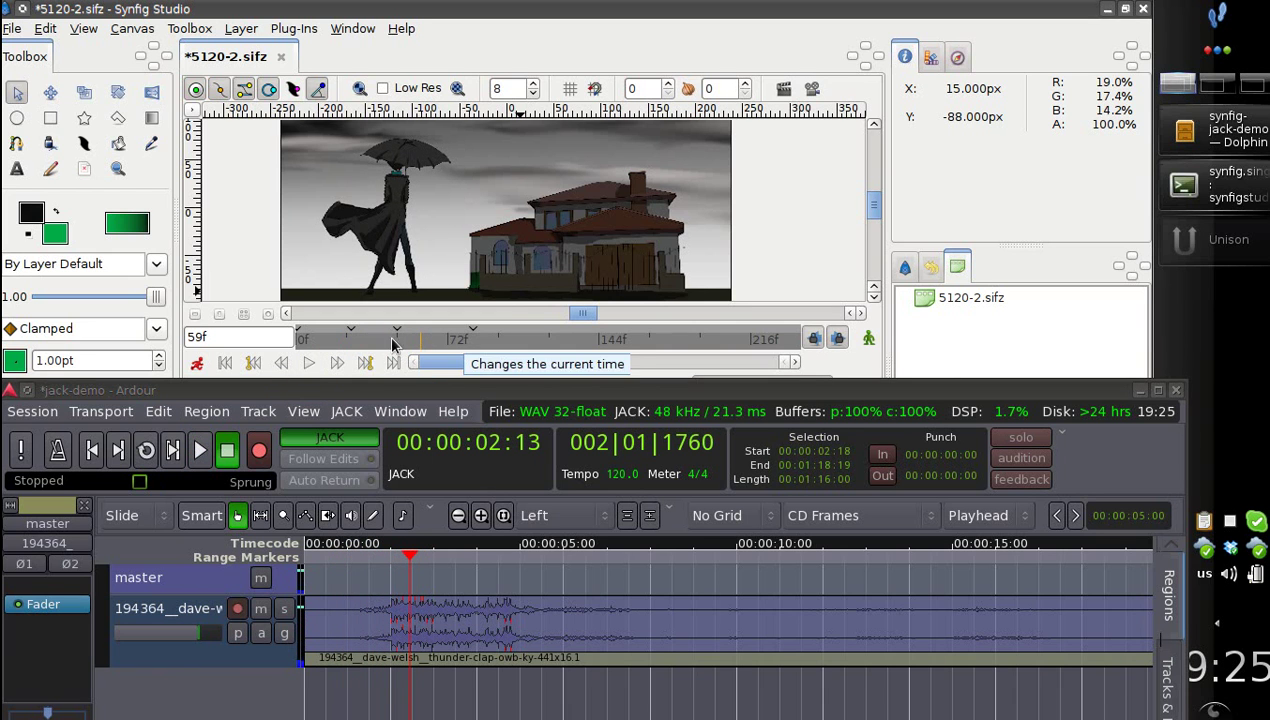
{"action": "left_click", "coordinate": [310, 363]}
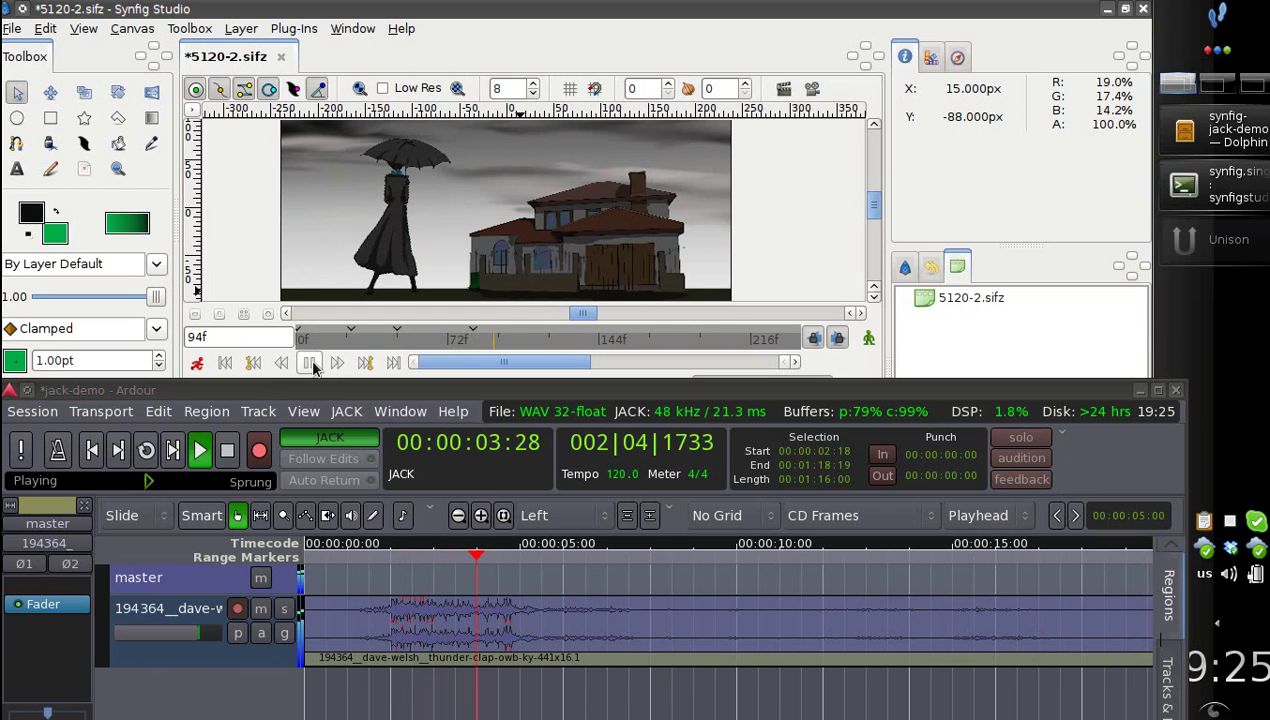
{"action": "left_click", "coordinate": [310, 363]}
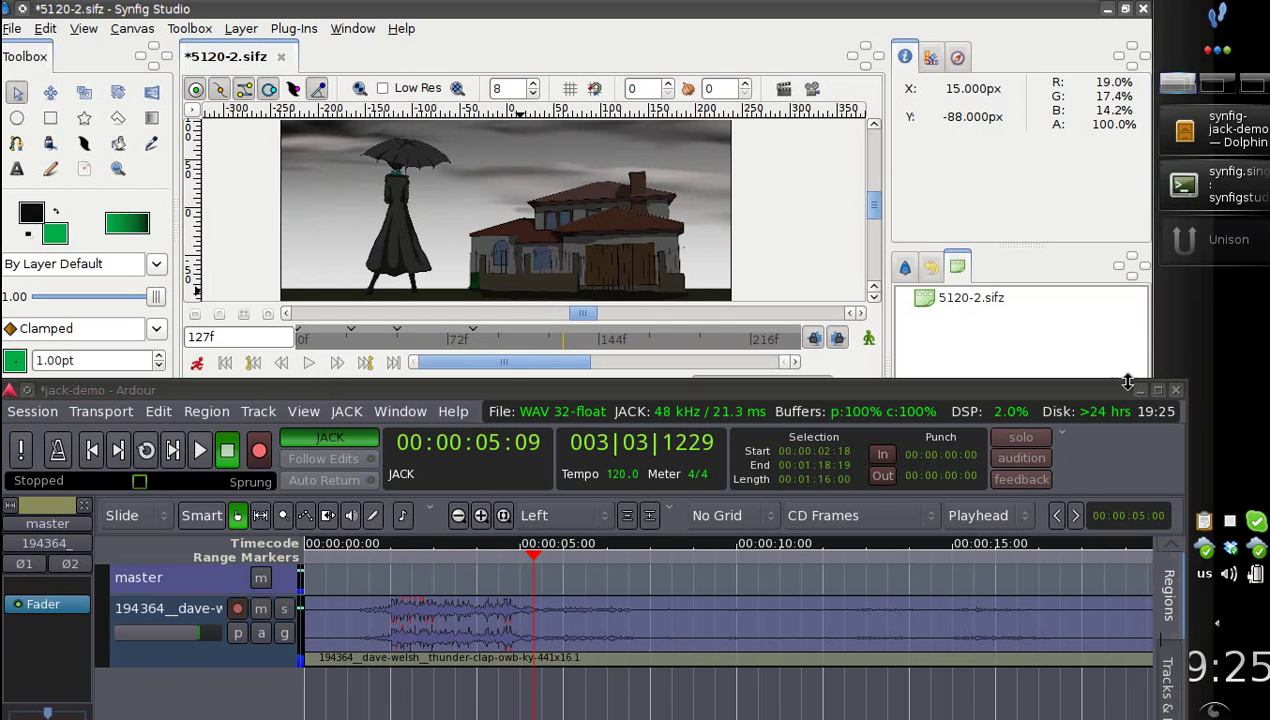
Step: Minimise Ardour and switch on the rain2 layer
{"action": "left_click", "coordinate": [1158, 390]}
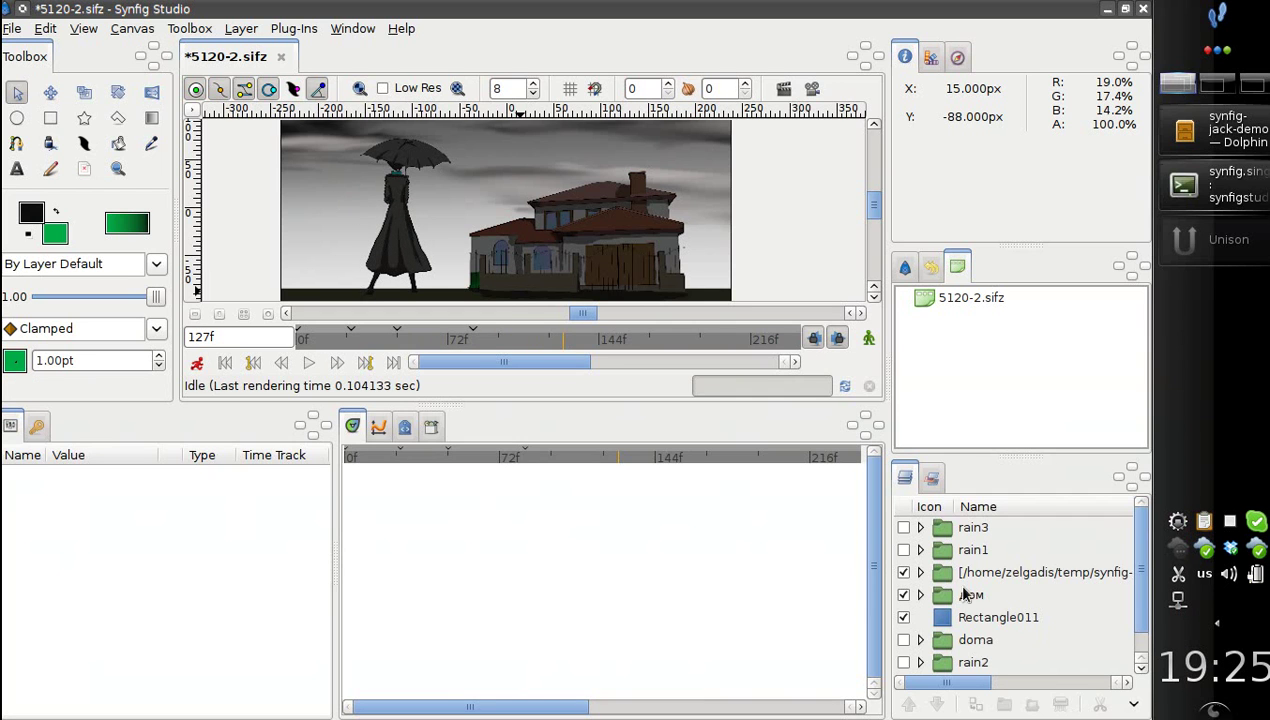
{"action": "scroll", "coordinate": [950, 575], "scroll_direction": "down", "scroll_amount": 1}
{"action": "left_click", "coordinate": [903, 640]}
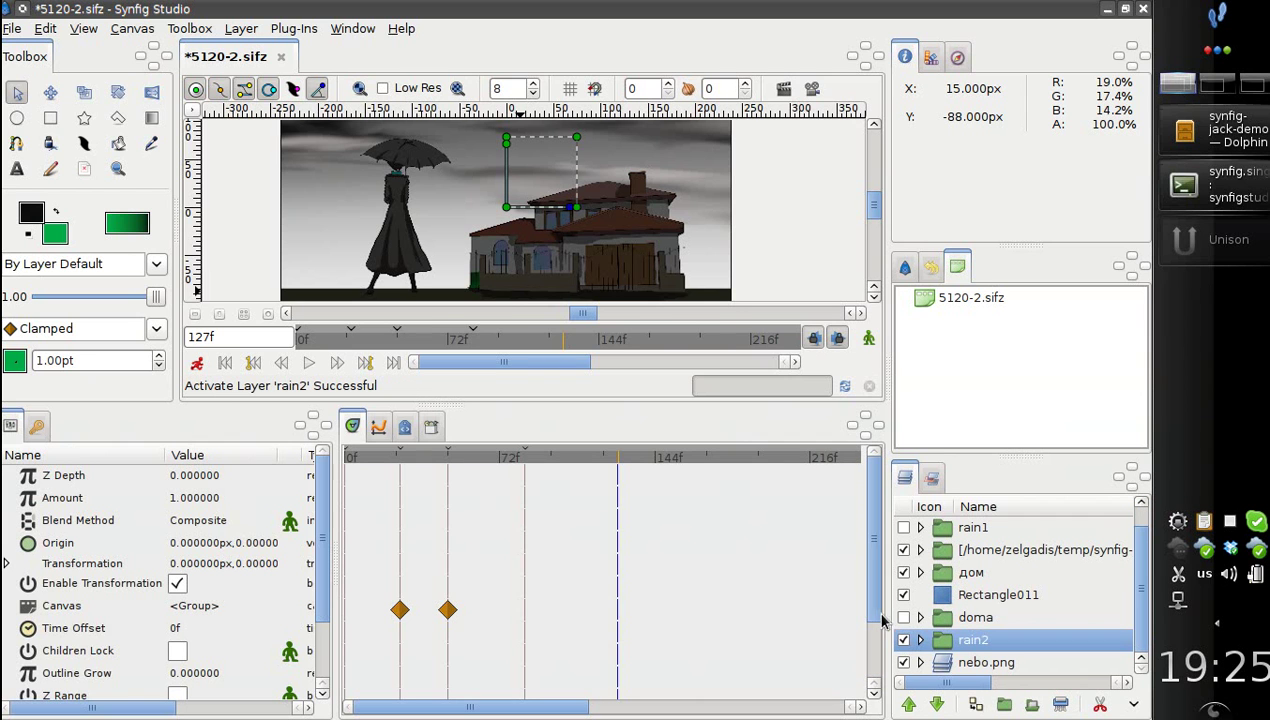
Step: Scrub the rain through frames 65, 88, 114, 34 and 18, settling on frame 61
{"action": "left_click", "coordinate": [434, 341]}
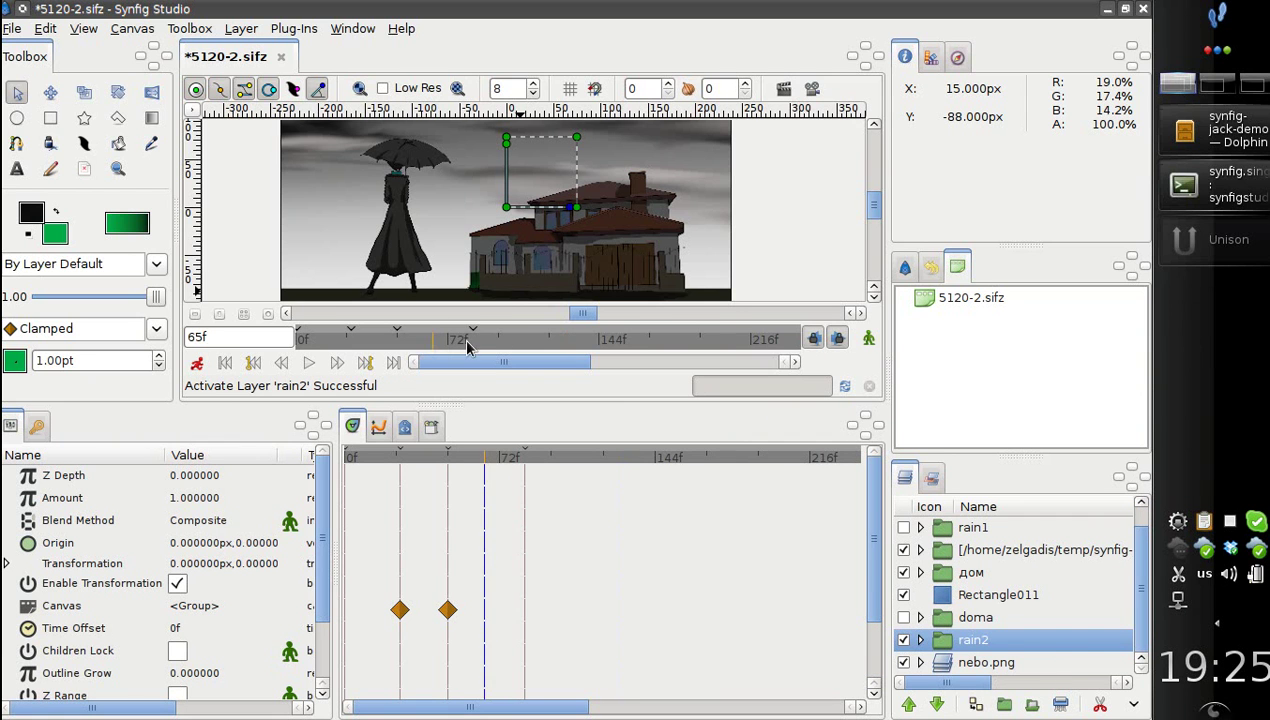
{"action": "left_click", "coordinate": [480, 344]}
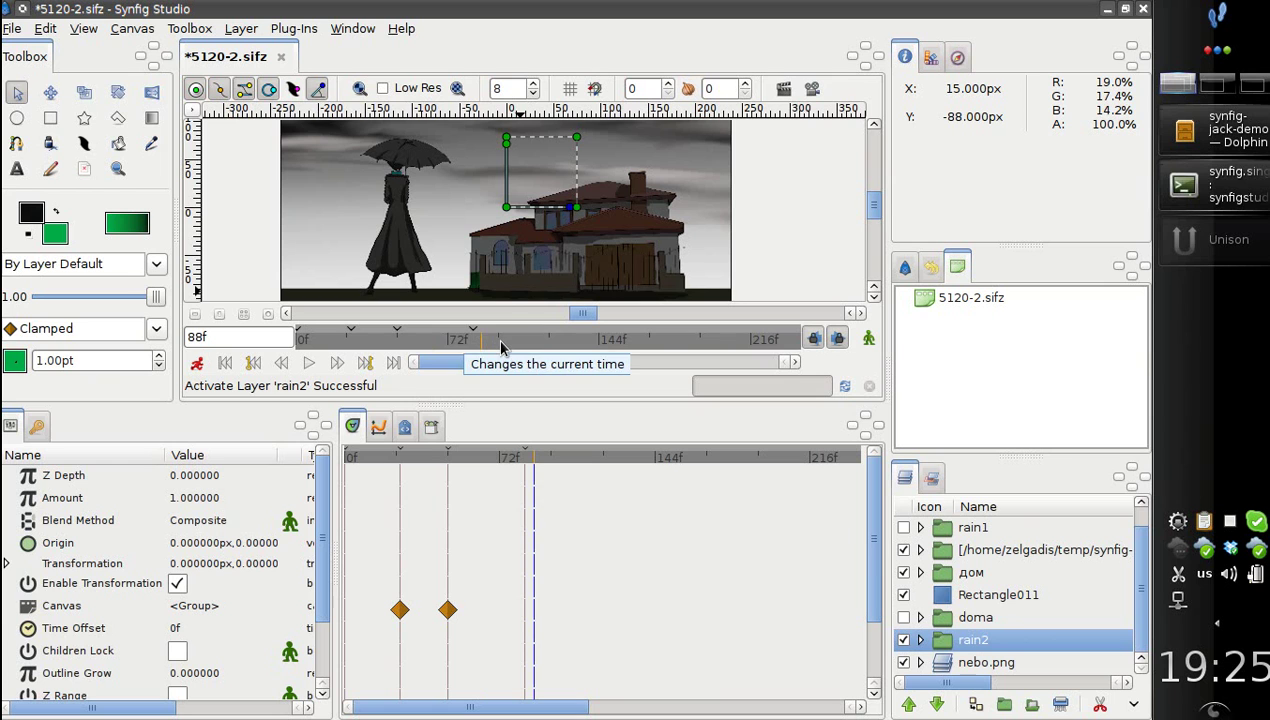
{"action": "left_click_drag", "start_coordinate": [503, 346], "coordinate": [546, 346]}
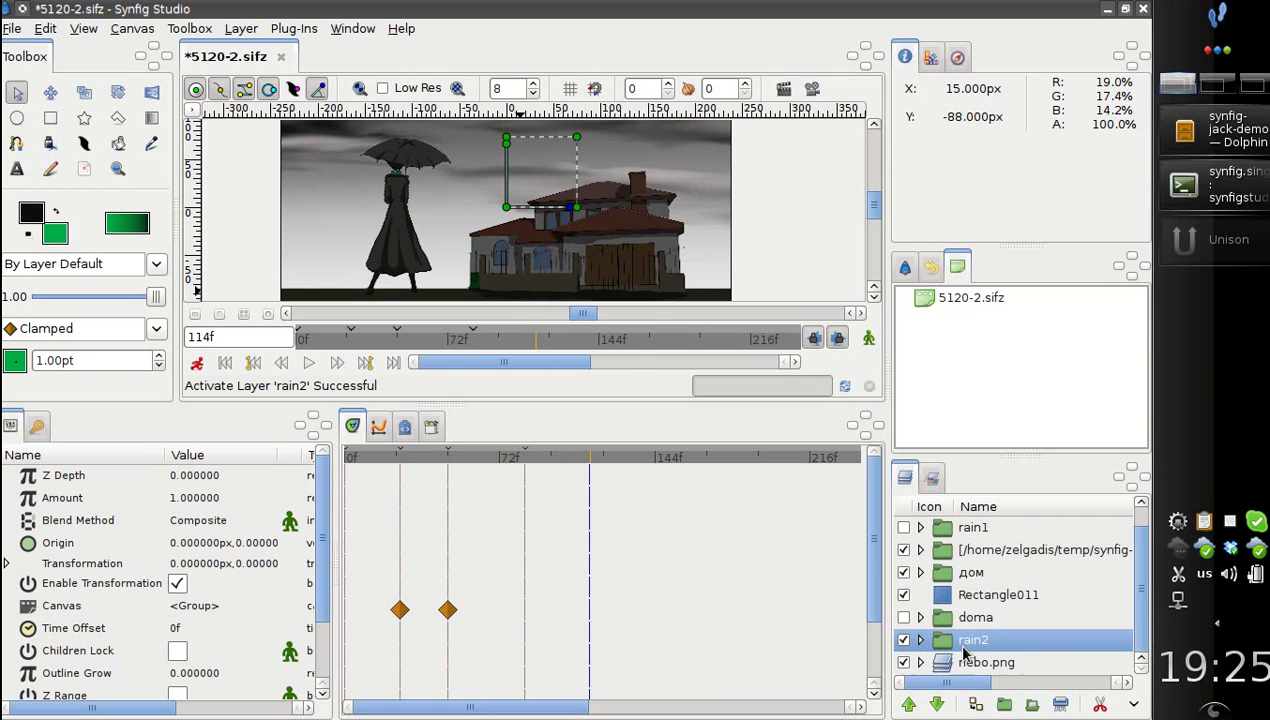
{"action": "left_click", "coordinate": [418, 462]}
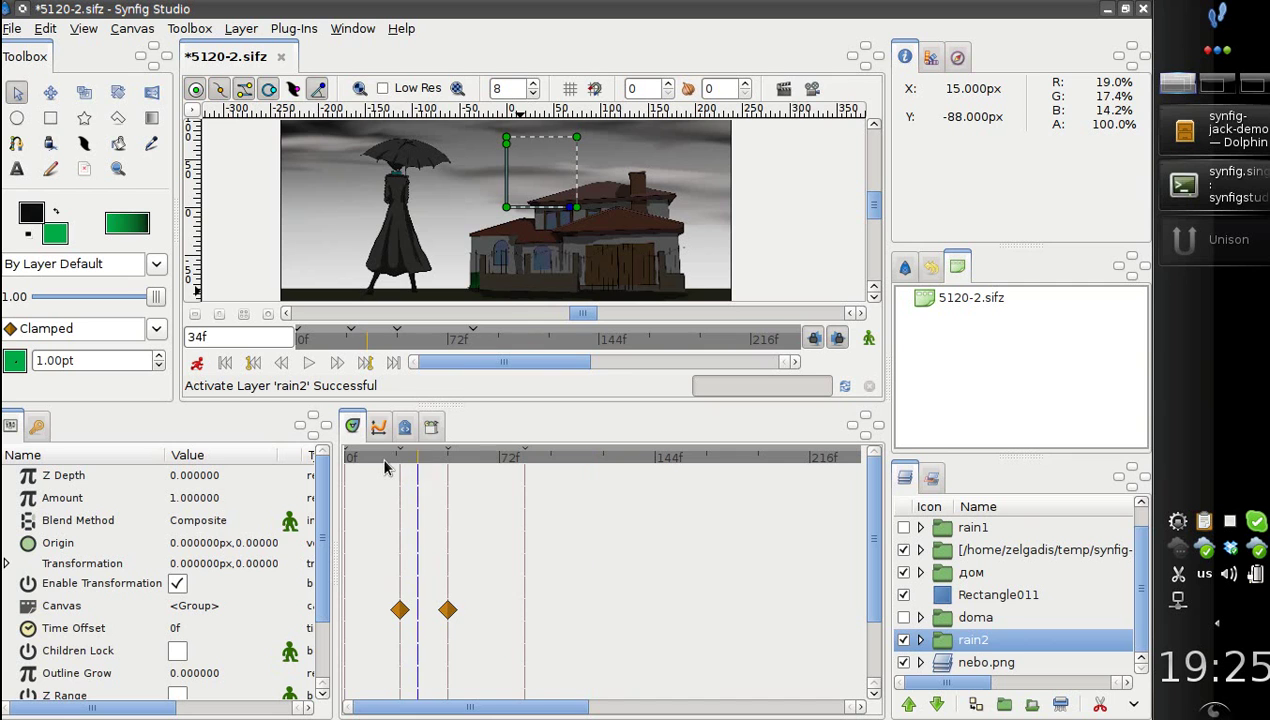
{"action": "left_click", "coordinate": [385, 463]}
{"action": "left_click", "coordinate": [462, 342]}
{"action": "left_click", "coordinate": [424, 344]}
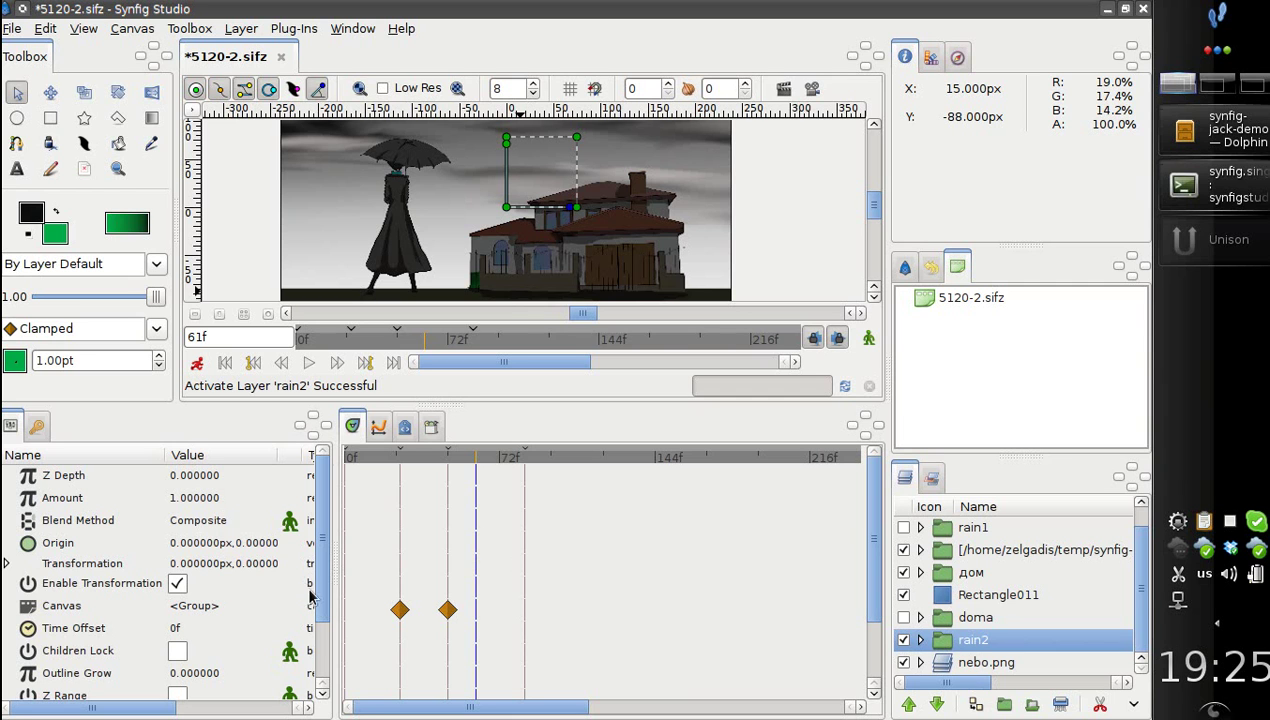
Step: Inspect rain2's Amount parameter and group contents, leaving the rain2 layer selected
{"action": "left_click", "coordinate": [353, 427]}
{"action": "left_click", "coordinate": [80, 500]}
{"action": "scroll", "coordinate": [1062, 637], "scroll_direction": "up", "scroll_amount": 1}
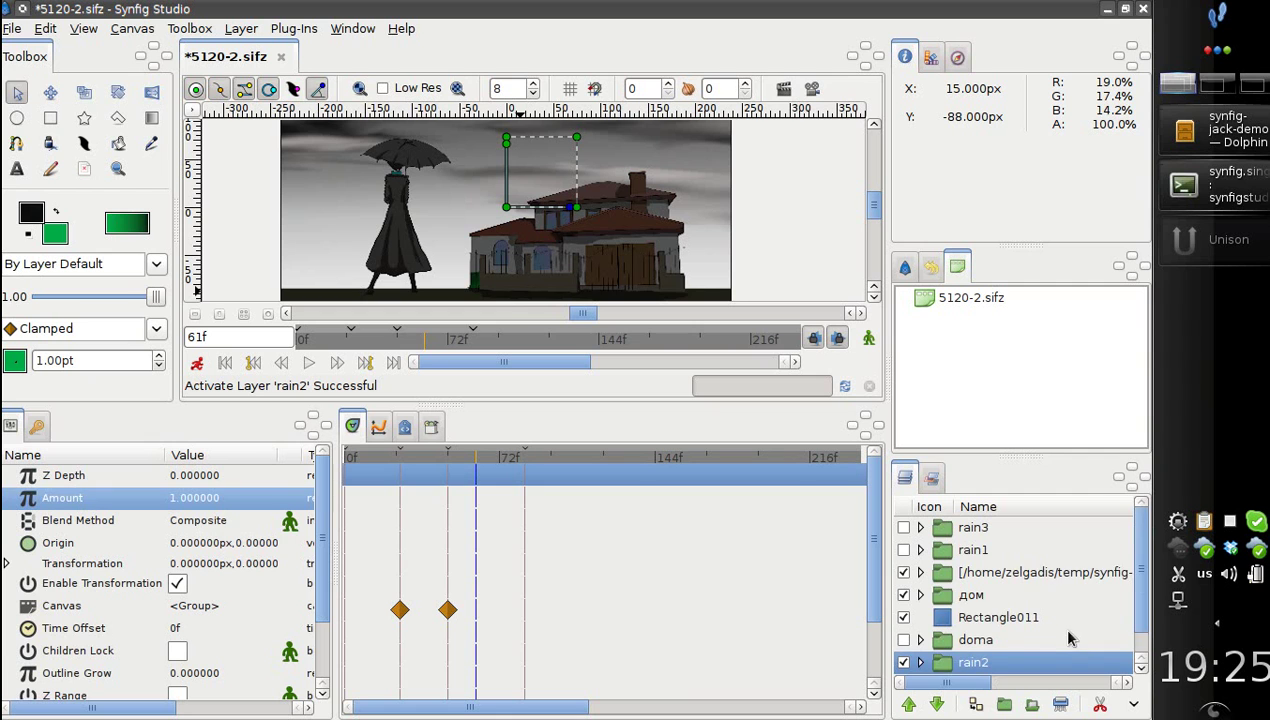
{"action": "scroll", "coordinate": [947, 593], "scroll_direction": "down", "scroll_amount": 1}
{"action": "left_click", "coordinate": [922, 641]}
{"action": "left_click", "coordinate": [921, 576]}
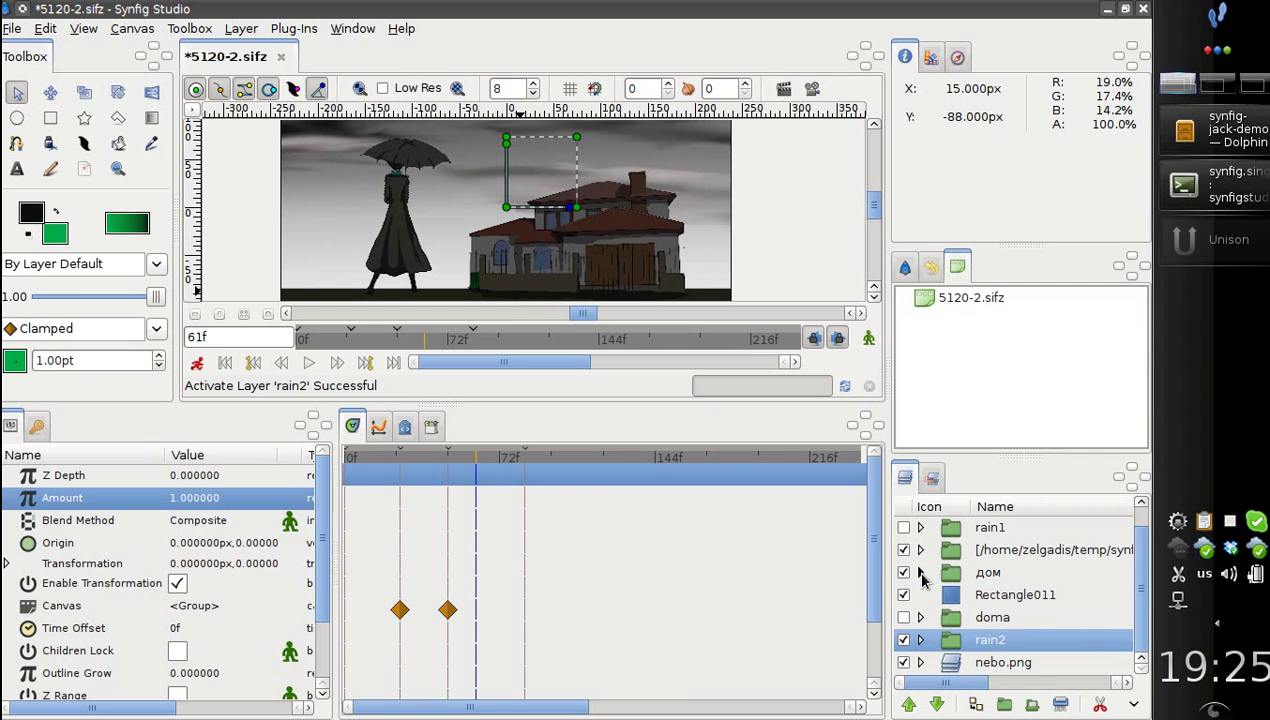
{"action": "left_click", "coordinate": [986, 617]}
{"action": "left_click", "coordinate": [990, 641]}
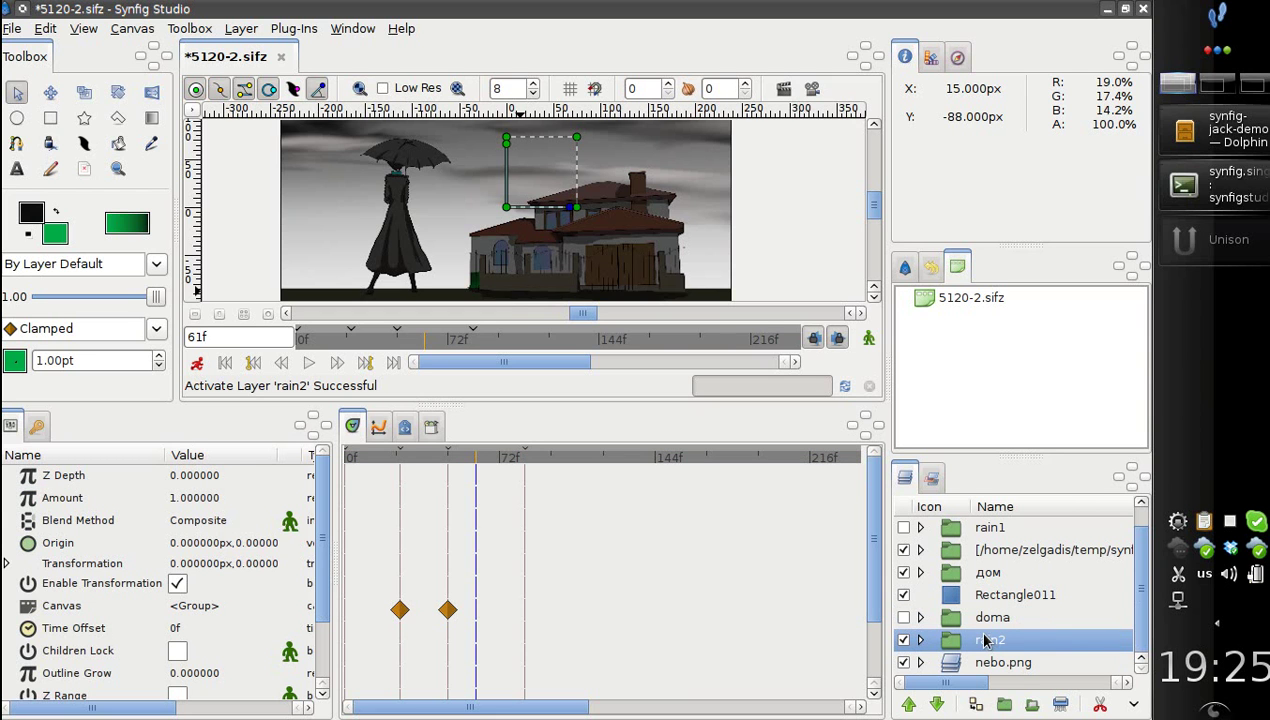
Step: At frame 72, try shifting the nebo.png sky image down, then undo the move
{"action": "mouse_move", "coordinate": [709, 227]}
{"action": "left_mouse_down"}
{"action": "mouse_move", "coordinate": [683, 258]}
{"action": "mouse_move", "coordinate": [678, 247]}
{"action": "mouse_move", "coordinate": [697, 242]}
{"action": "left_mouse_up"}
{"action": "scroll", "coordinate": [697, 242], "scroll_direction": "down", "scroll_amount": 2}
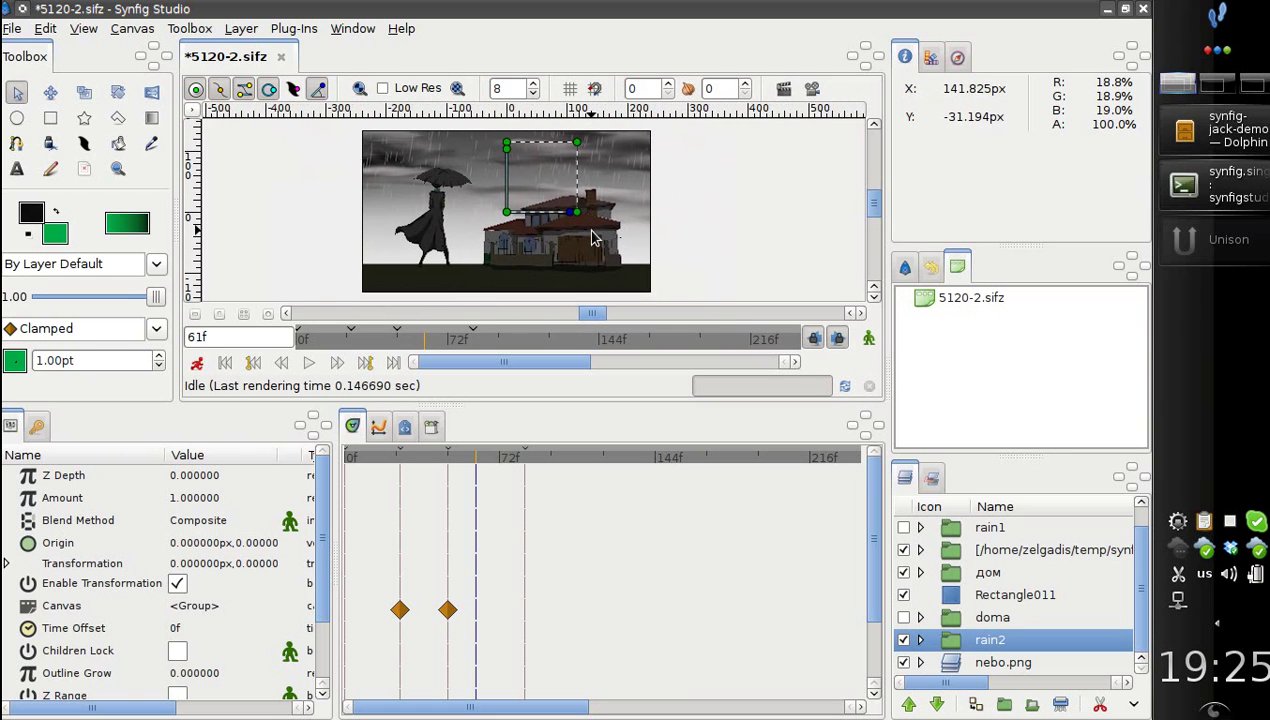
{"action": "scroll", "coordinate": [580, 245], "scroll_direction": "up", "scroll_amount": 2}
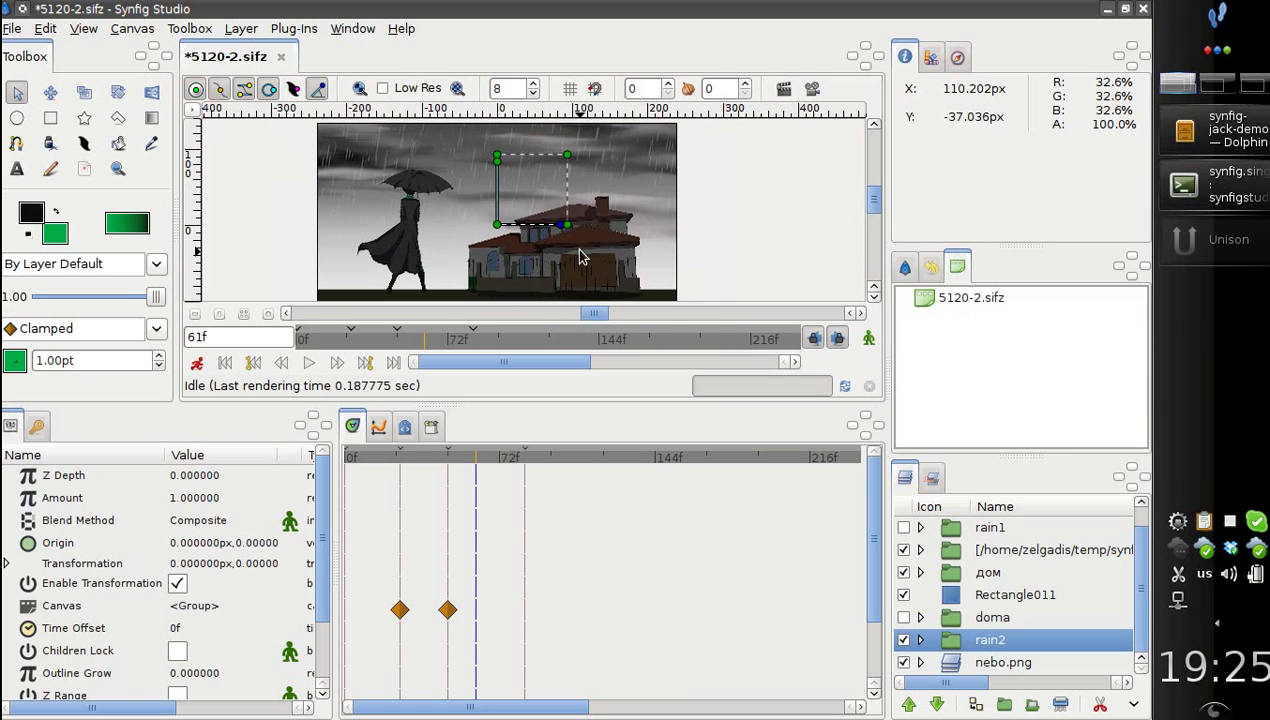
{"action": "left_click_drag", "start_coordinate": [440, 345], "coordinate": [587, 355]}
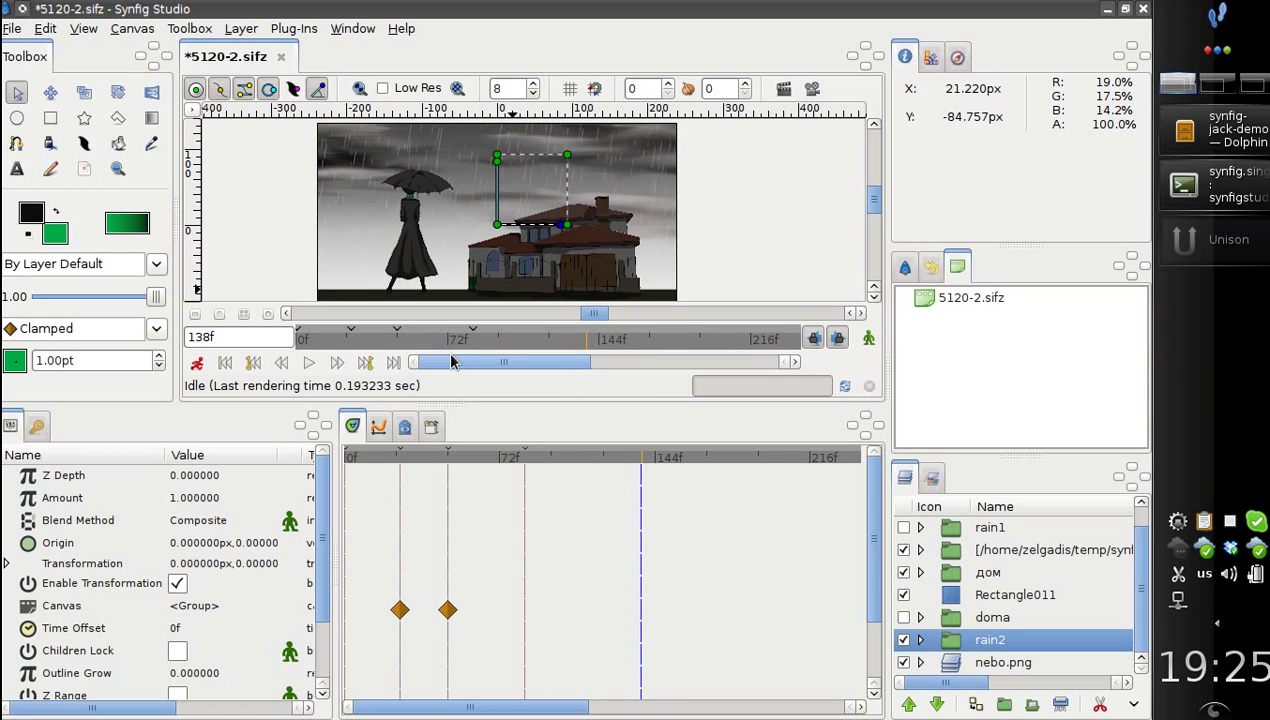
{"action": "left_click", "coordinate": [447, 347]}
{"action": "left_click", "coordinate": [960, 662]}
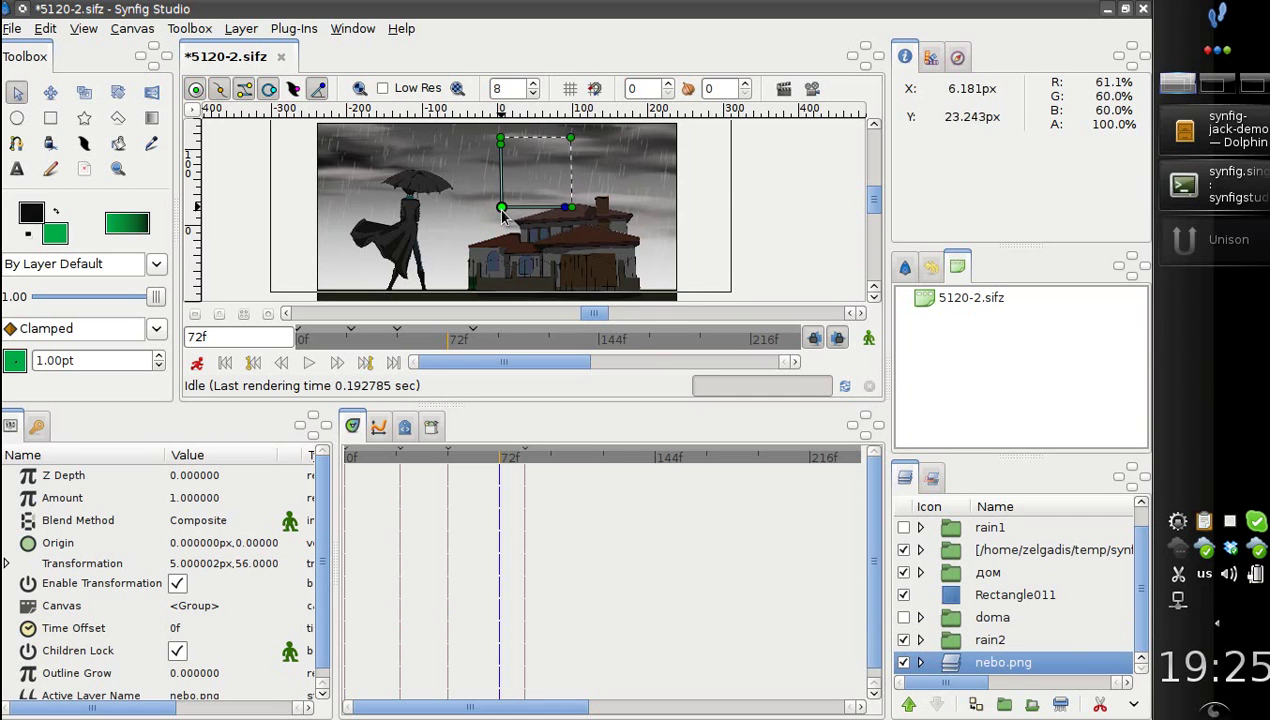
{"action": "left_click_drag", "start_coordinate": [501, 213], "coordinate": [501, 225]}
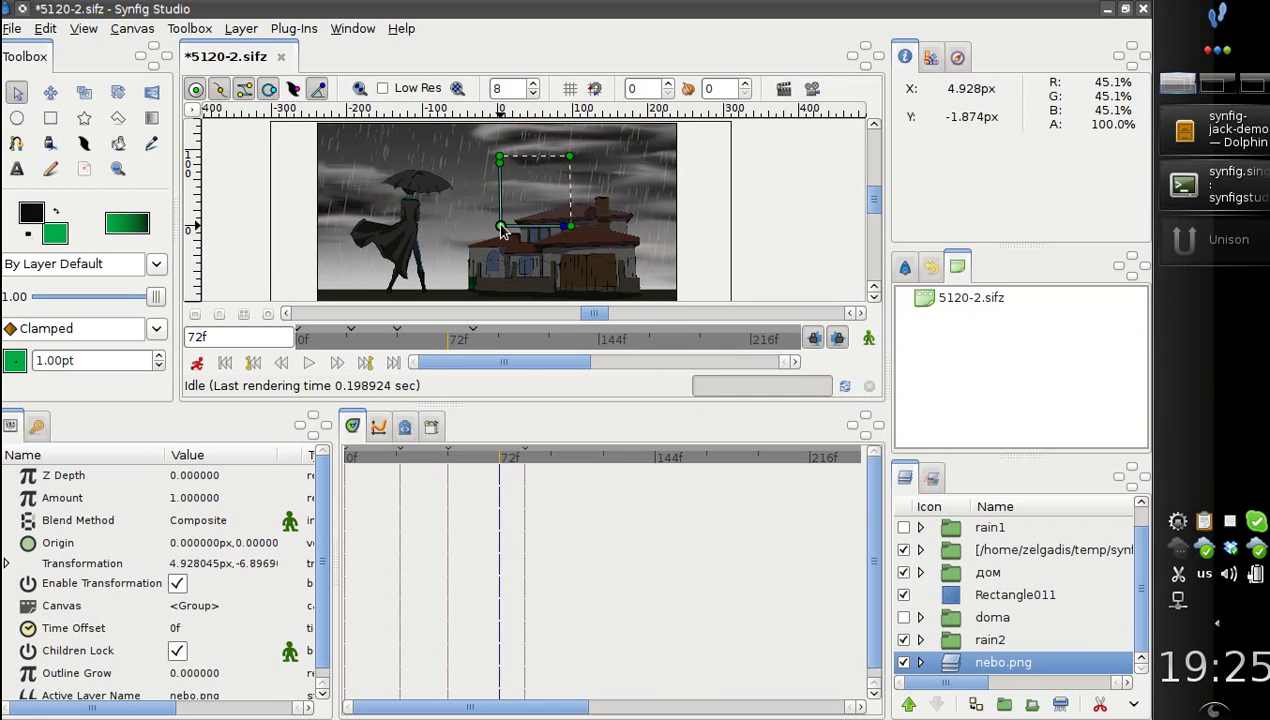
{"action": "key", "text": "ctrl+z"}
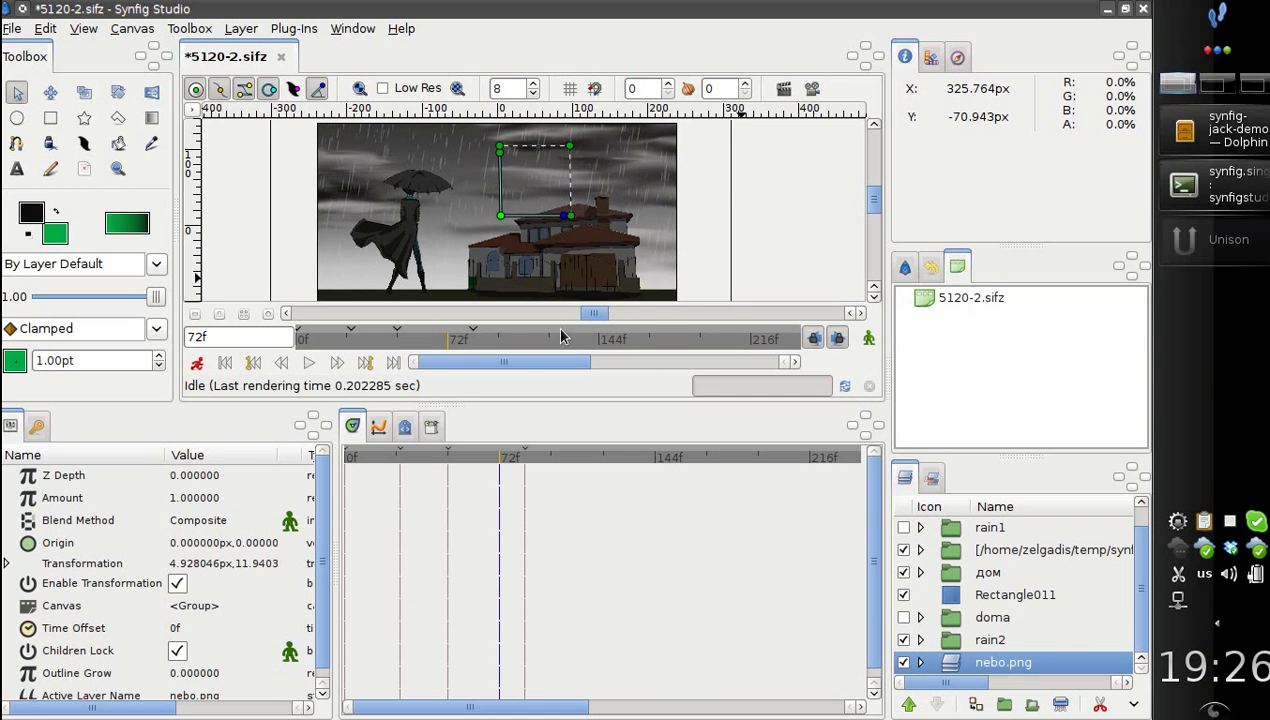
Step: Preview the rain from the start, stopping at frame 109, then switch back to Ardour
{"action": "left_click_drag", "start_coordinate": [441, 350], "coordinate": [285, 345]}
{"action": "left_click", "coordinate": [308, 364]}
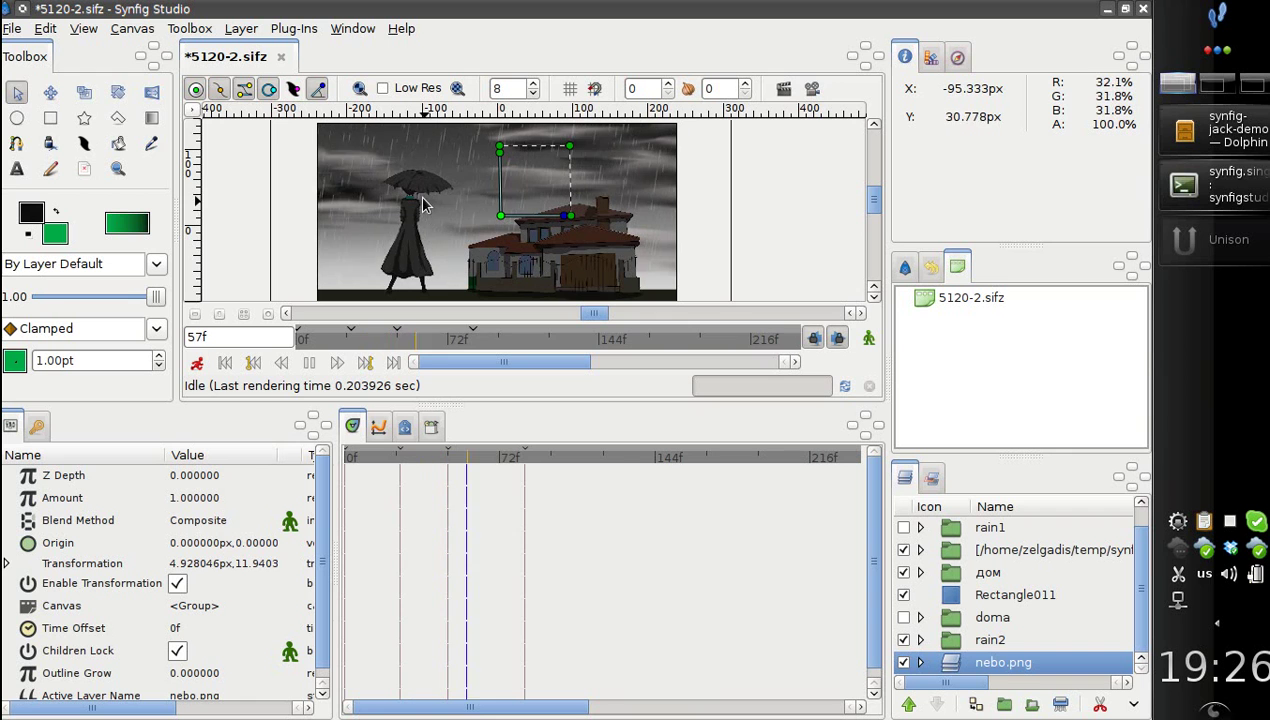
{"action": "left_click", "coordinate": [311, 364]}
{"action": "key", "text": "alt+Tab"}
{"action": "key", "text": "alt+Tab"}
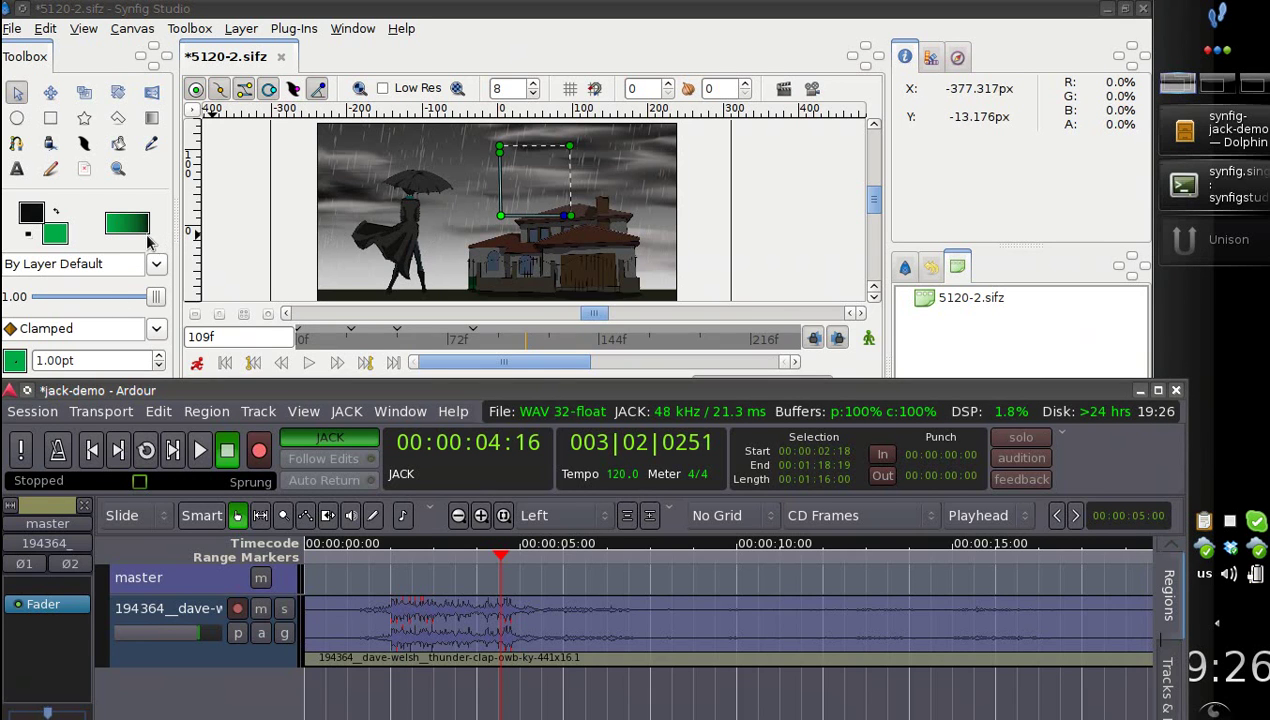
Step: Import 56311_q-k_rain-06.wav via Session > Import as a new track
{"action": "left_click_drag", "start_coordinate": [268, 397], "coordinate": [268, 321]}
{"action": "left_click", "coordinate": [33, 335]}
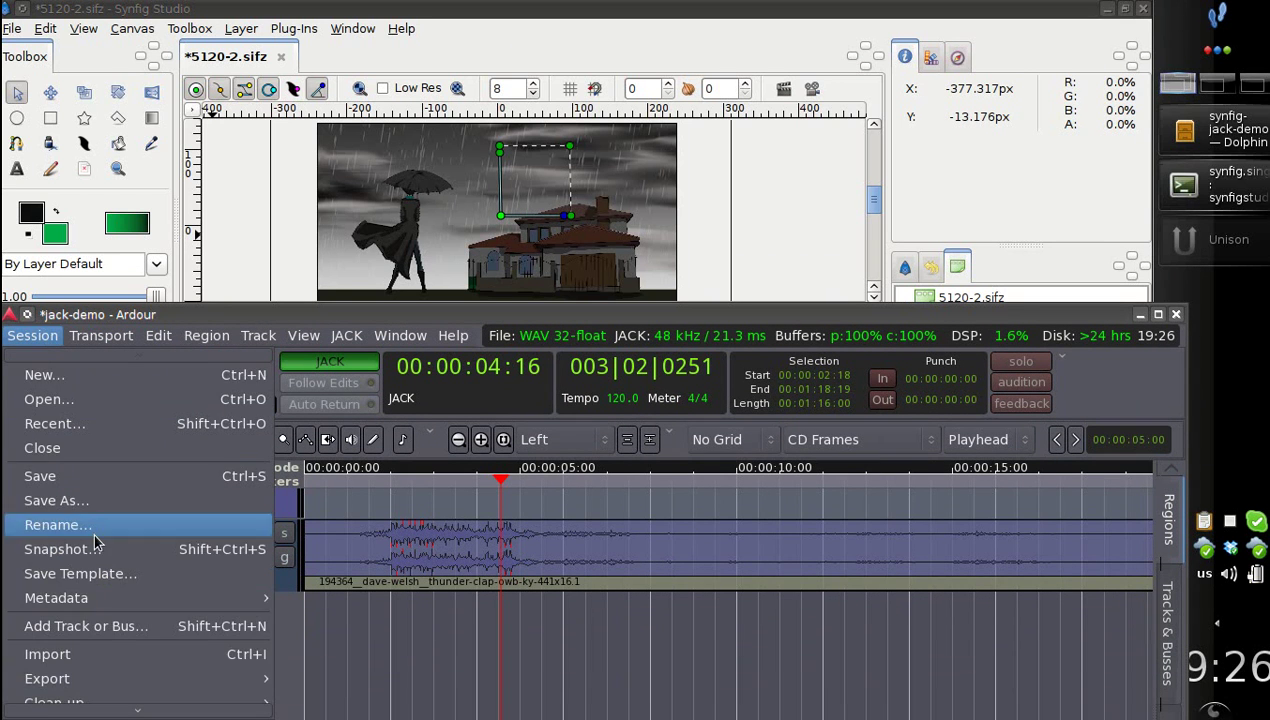
{"action": "left_click", "coordinate": [80, 654]}
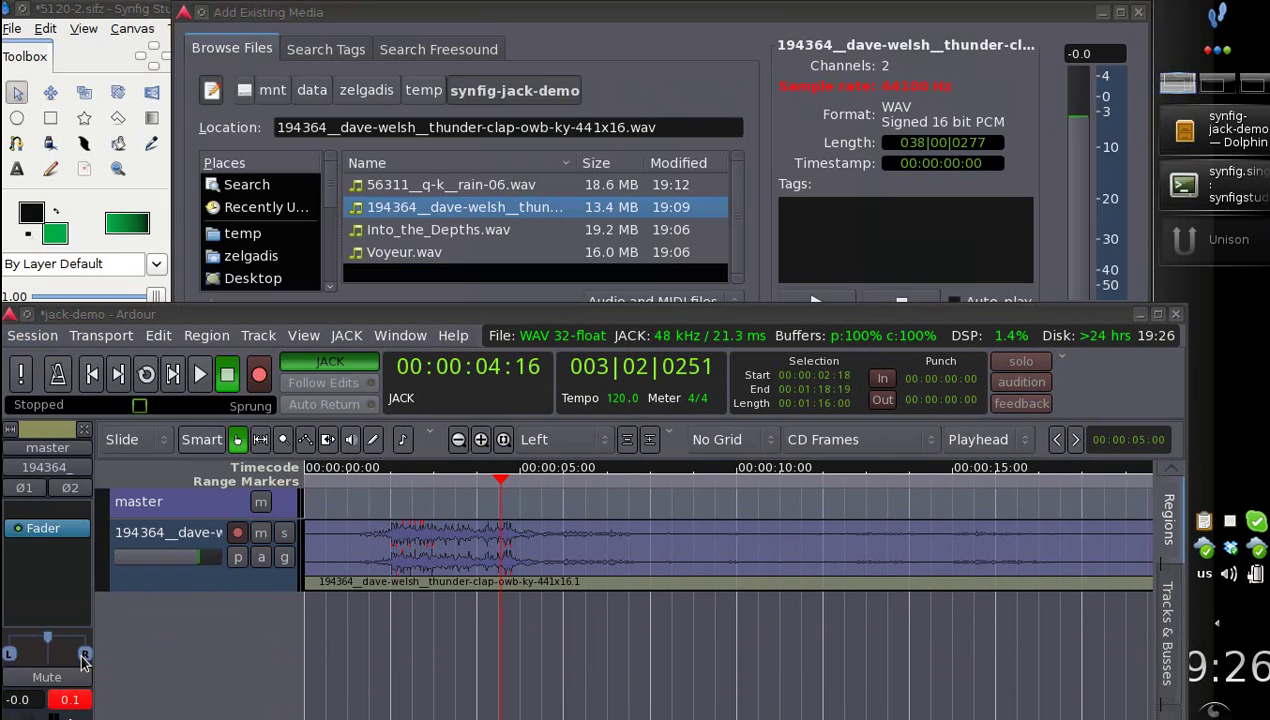
{"action": "left_click", "coordinate": [443, 189]}
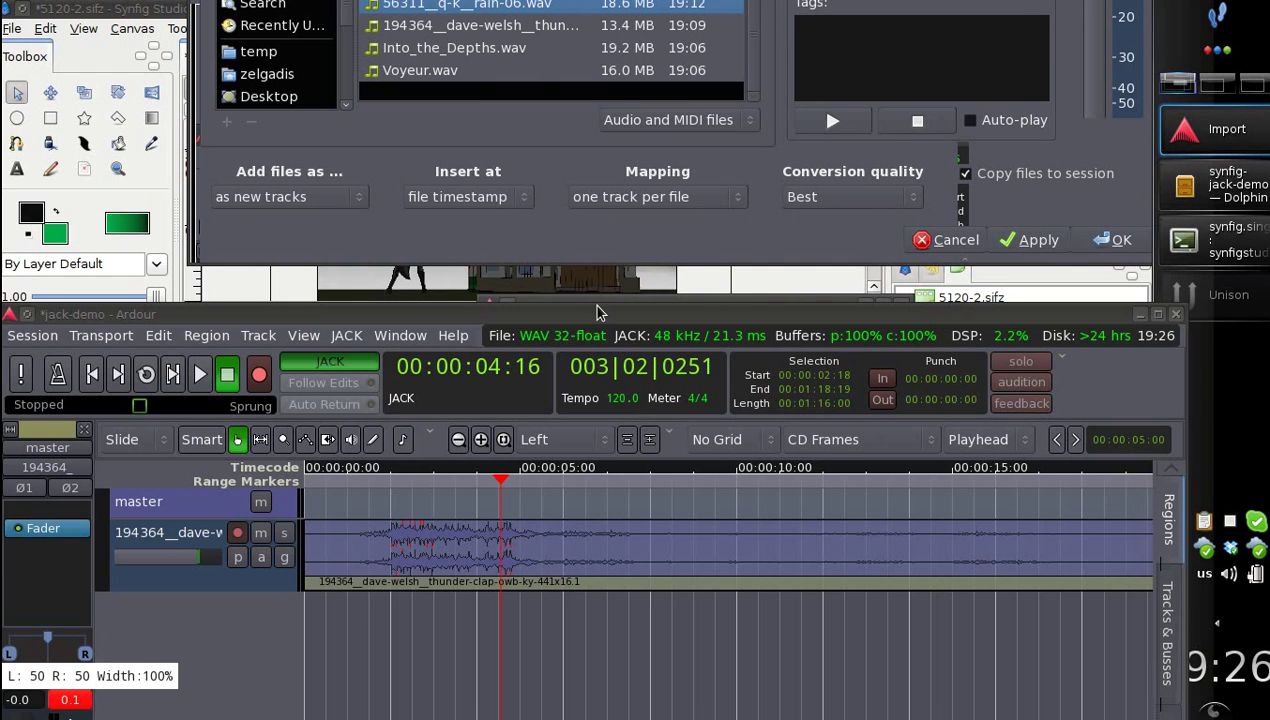
{"action": "key", "text": "Return"}
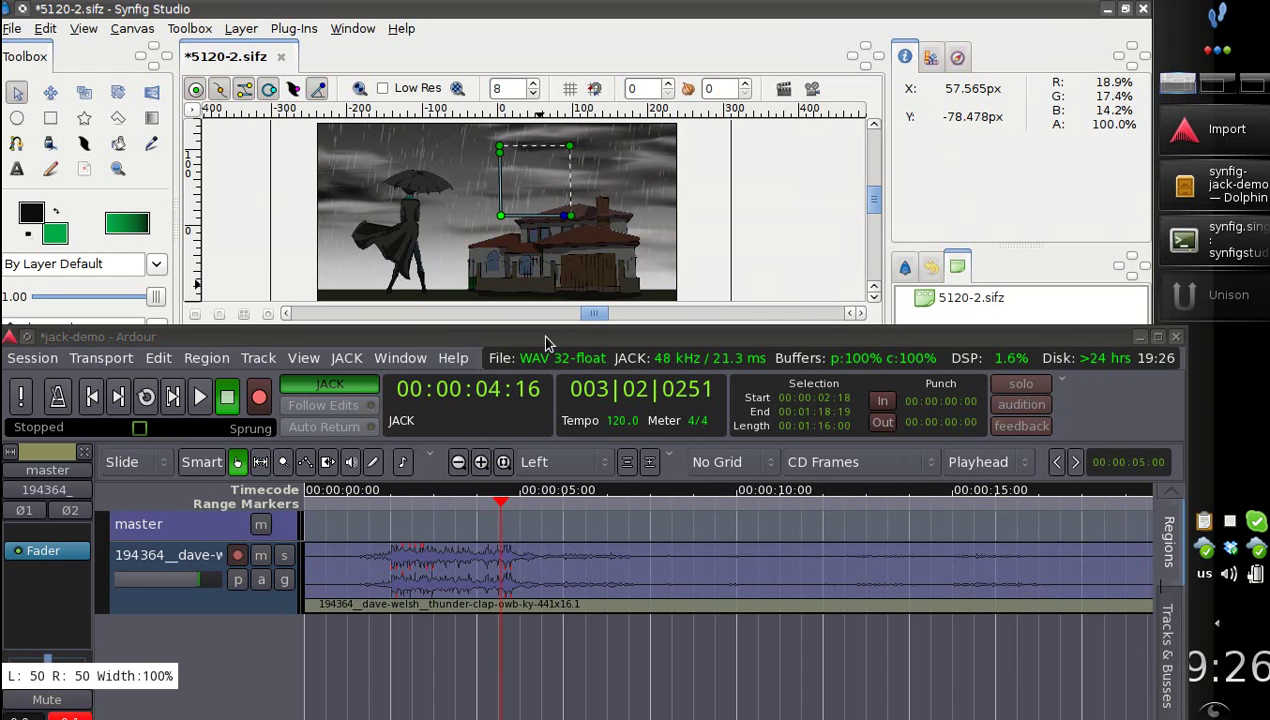
{"action": "left_click_drag", "start_coordinate": [545, 338], "coordinate": [545, 393]}
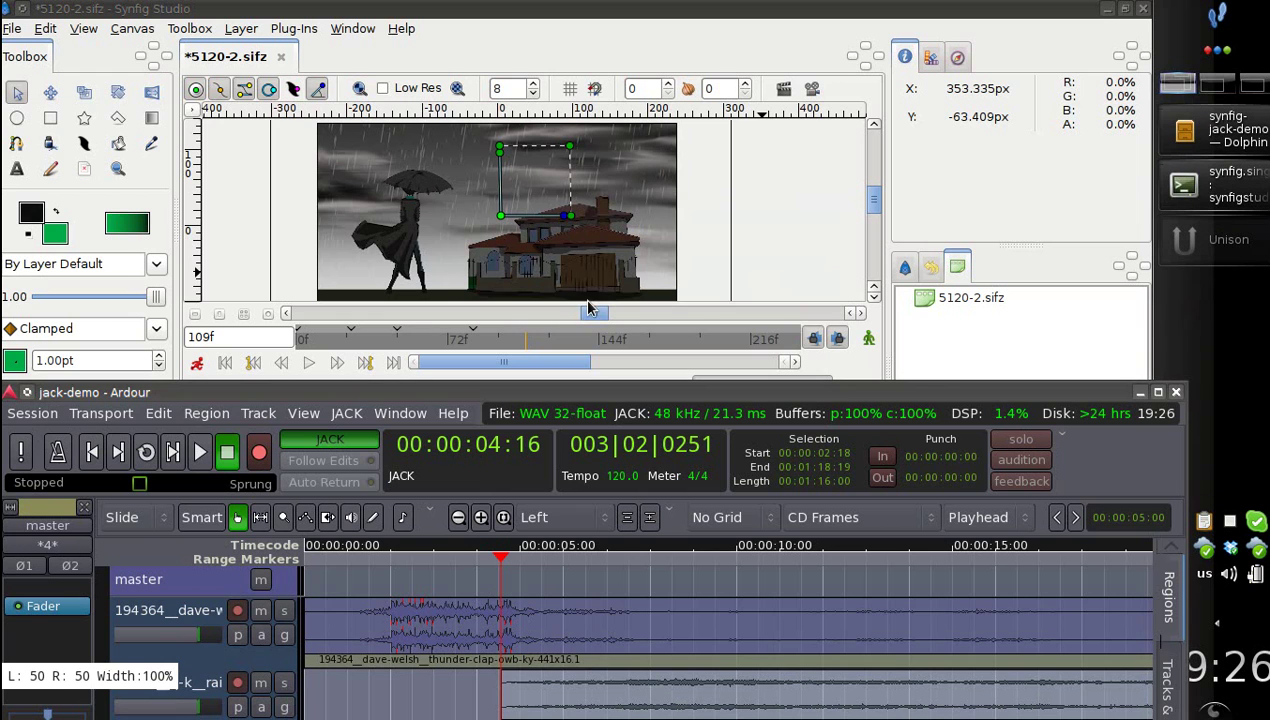
Step: Slide the rain region earlier and play synced from 00:00:02:18 to about 8 seconds
{"action": "left_click_drag", "start_coordinate": [540, 699], "coordinate": [427, 711]}
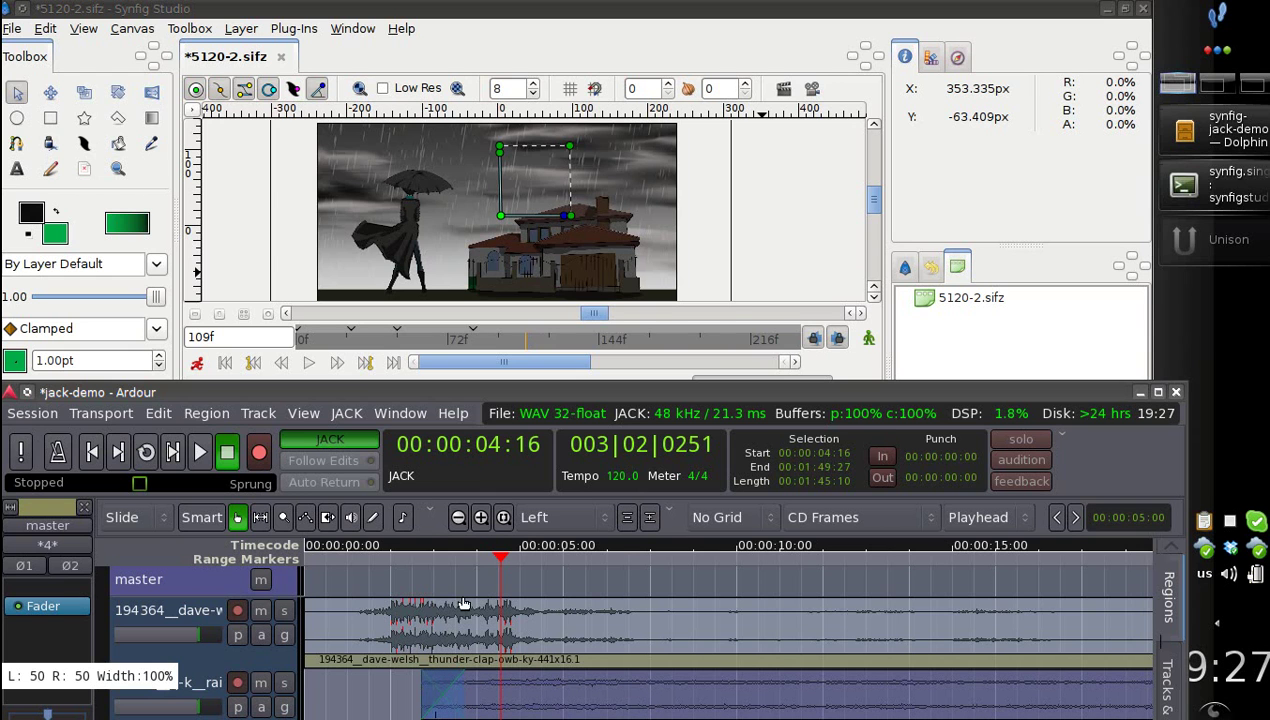
{"action": "left_click", "coordinate": [418, 549]}
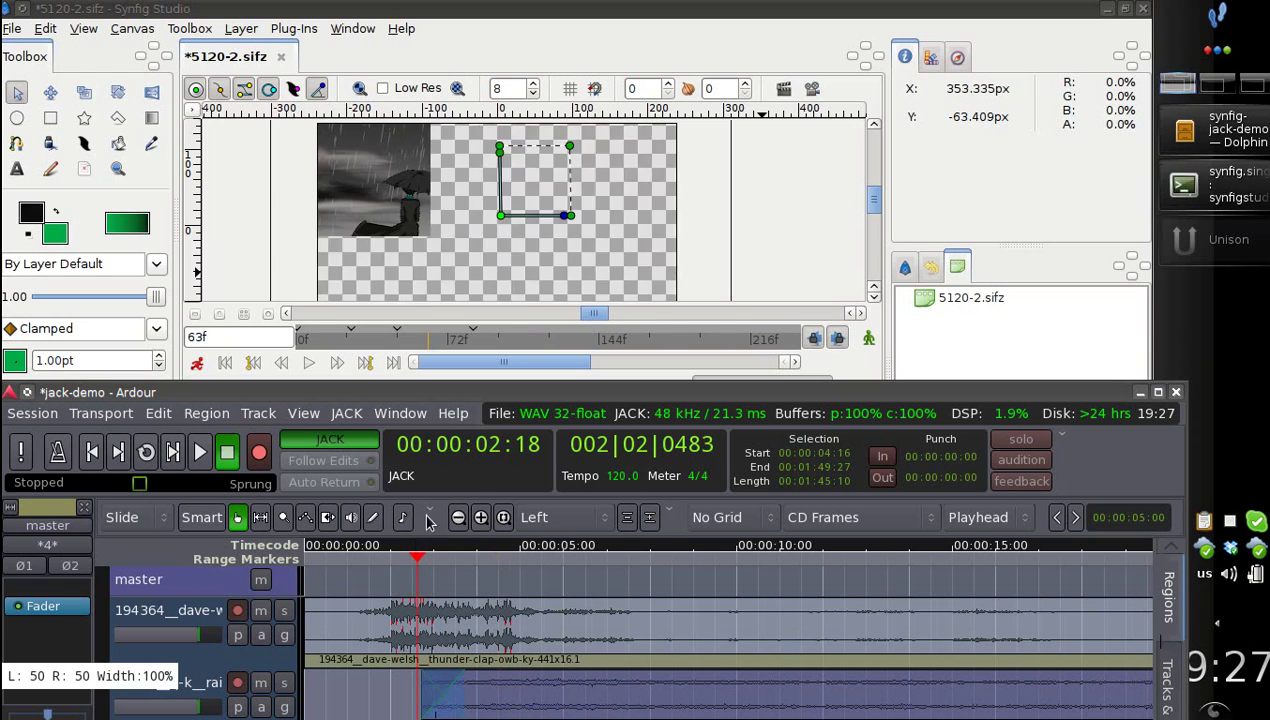
{"action": "left_click", "coordinate": [309, 365]}
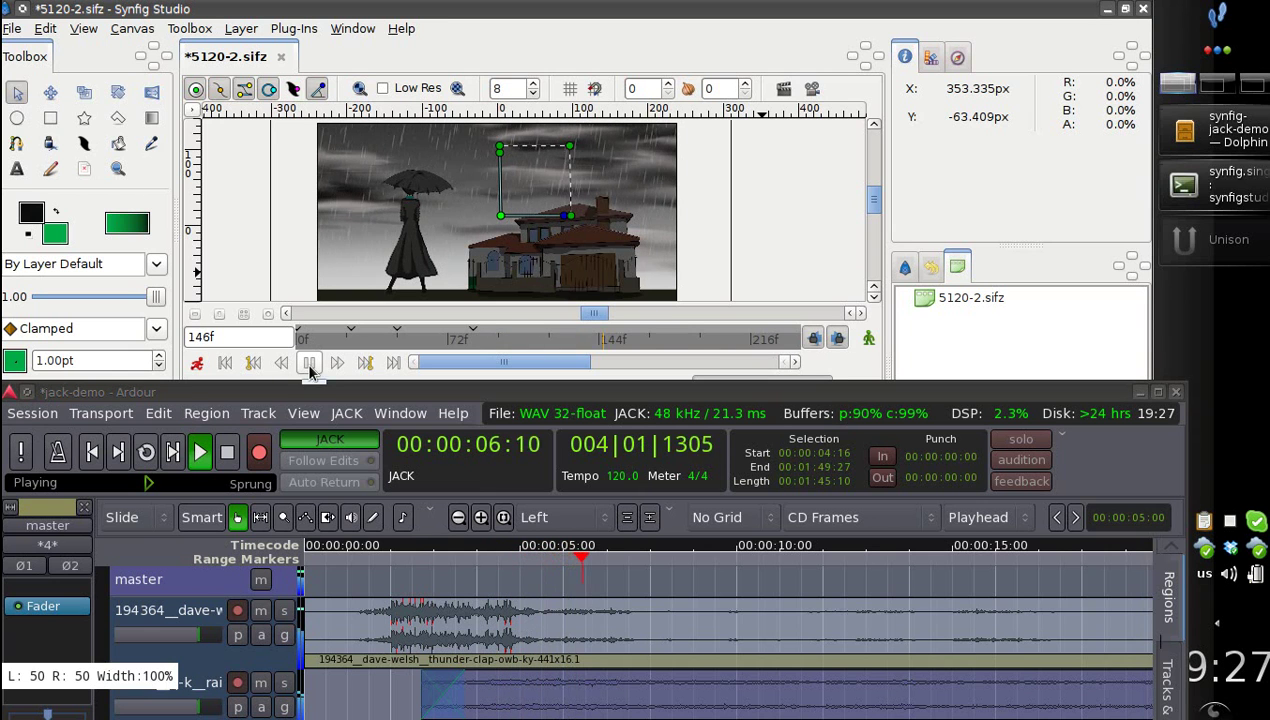
{"action": "left_click", "coordinate": [309, 363]}
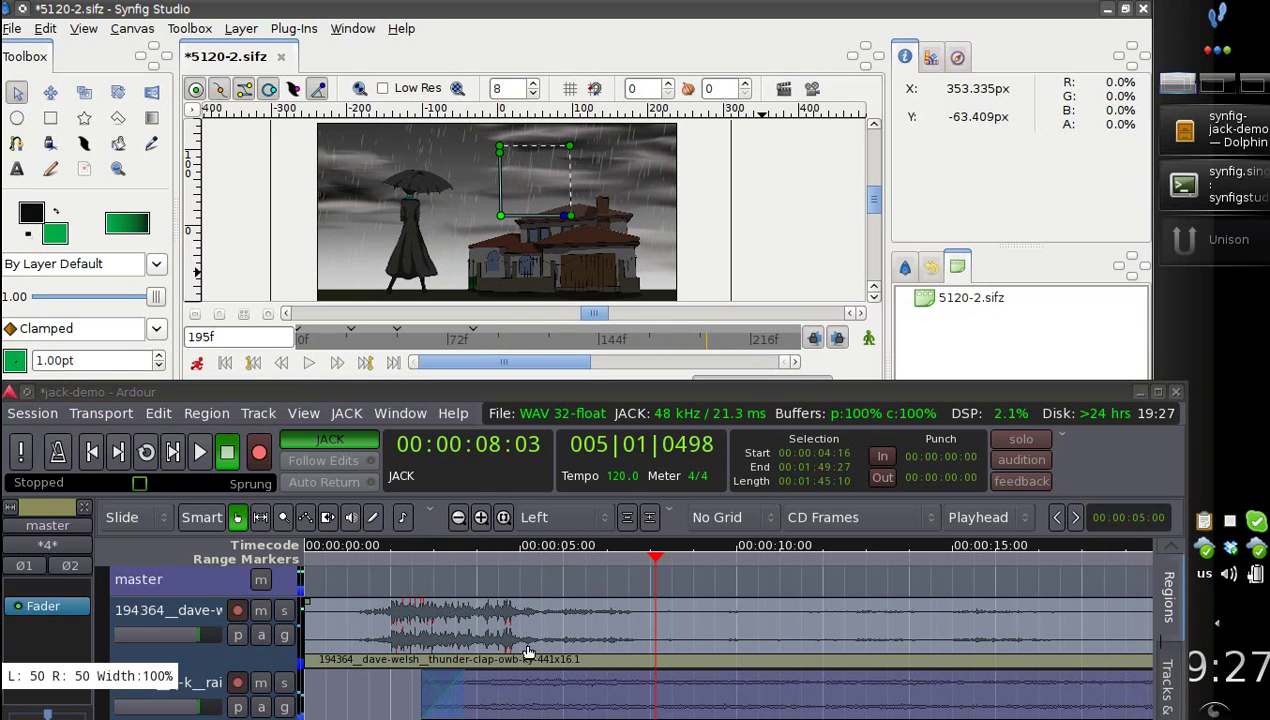
Step: Replay synced from near the start, finally from 00:00:01:11, pausing at frame 141f
{"action": "left_click_drag", "start_coordinate": [355, 545], "coordinate": [323, 548]}
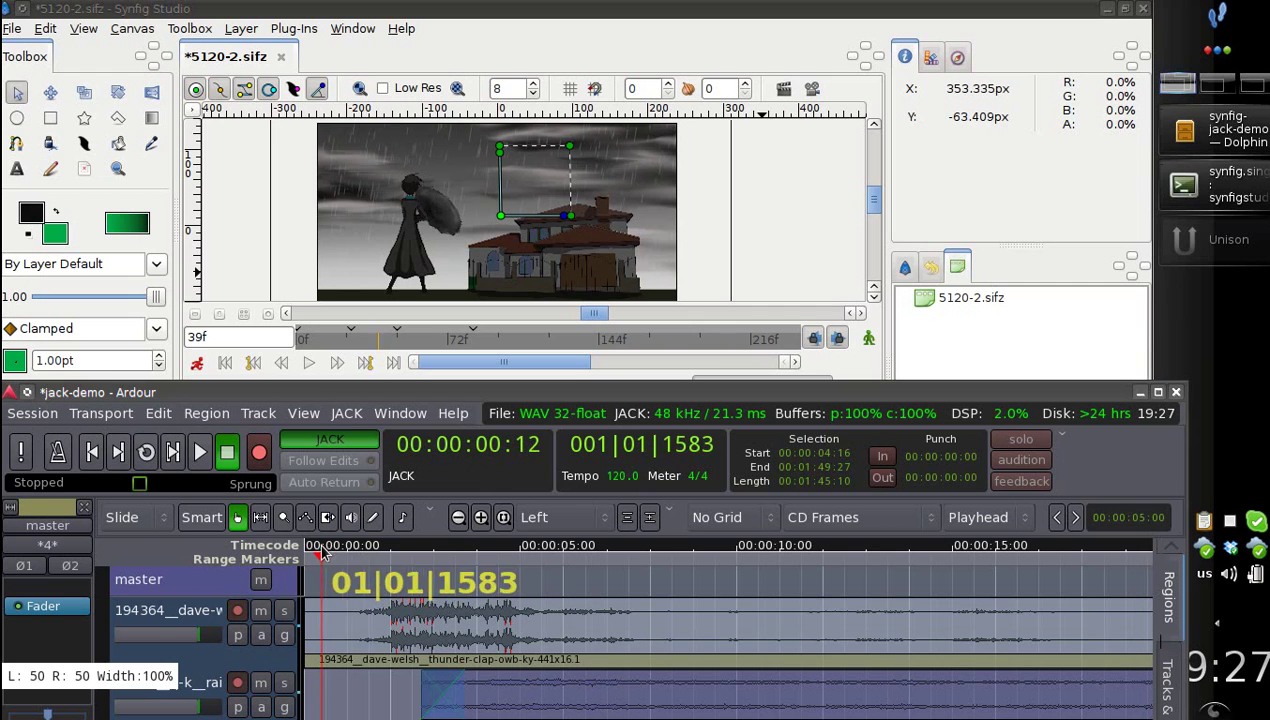
{"action": "left_click", "coordinate": [309, 364]}
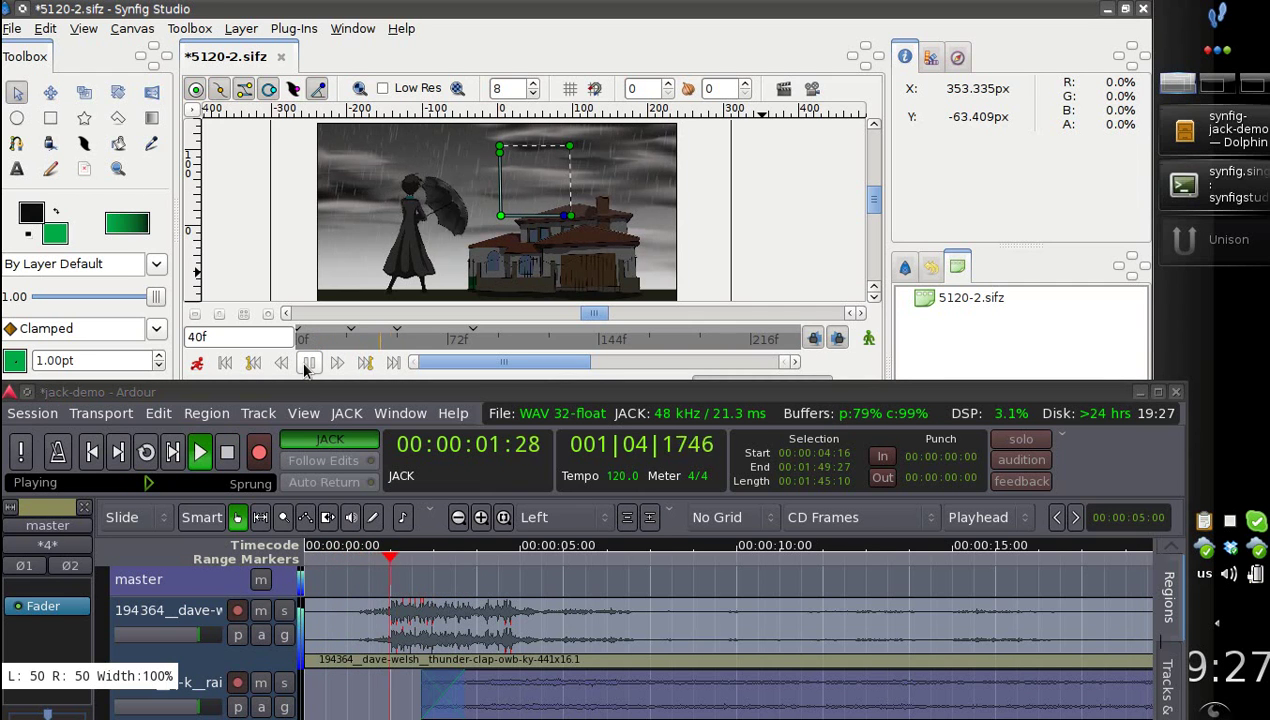
{"action": "left_click", "coordinate": [309, 363]}
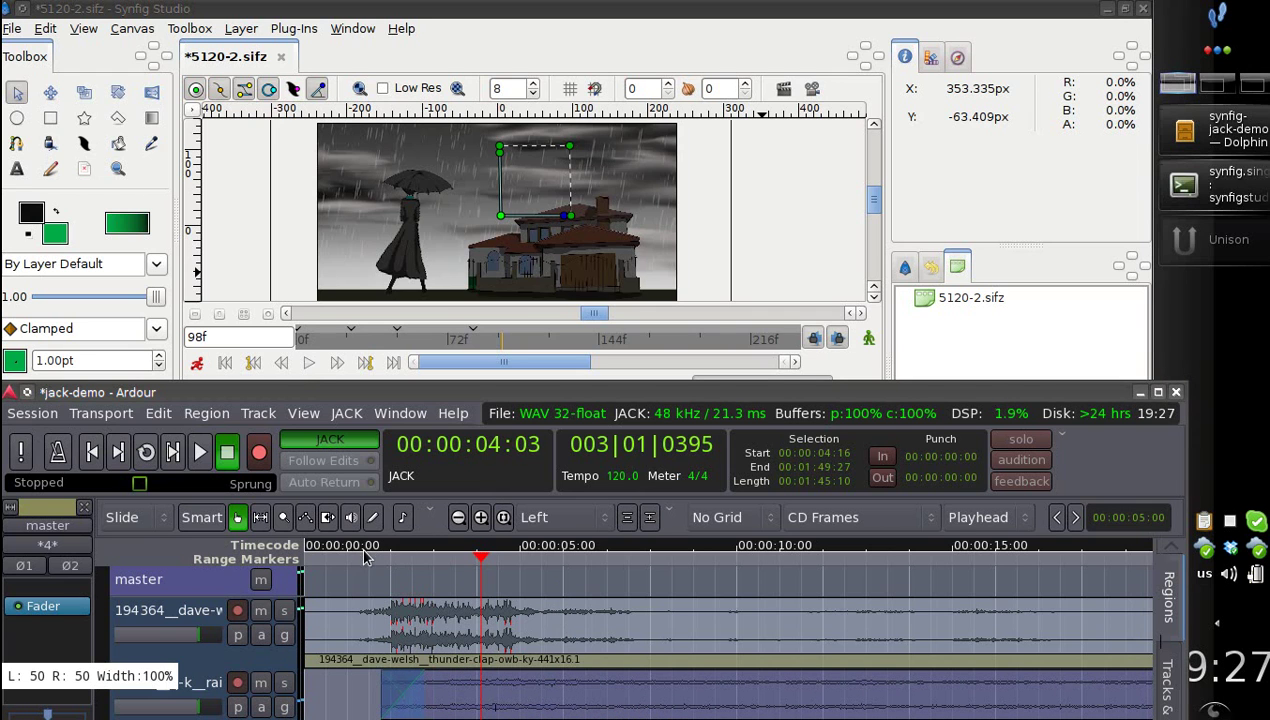
{"action": "left_click_drag", "start_coordinate": [399, 545], "coordinate": [367, 548]}
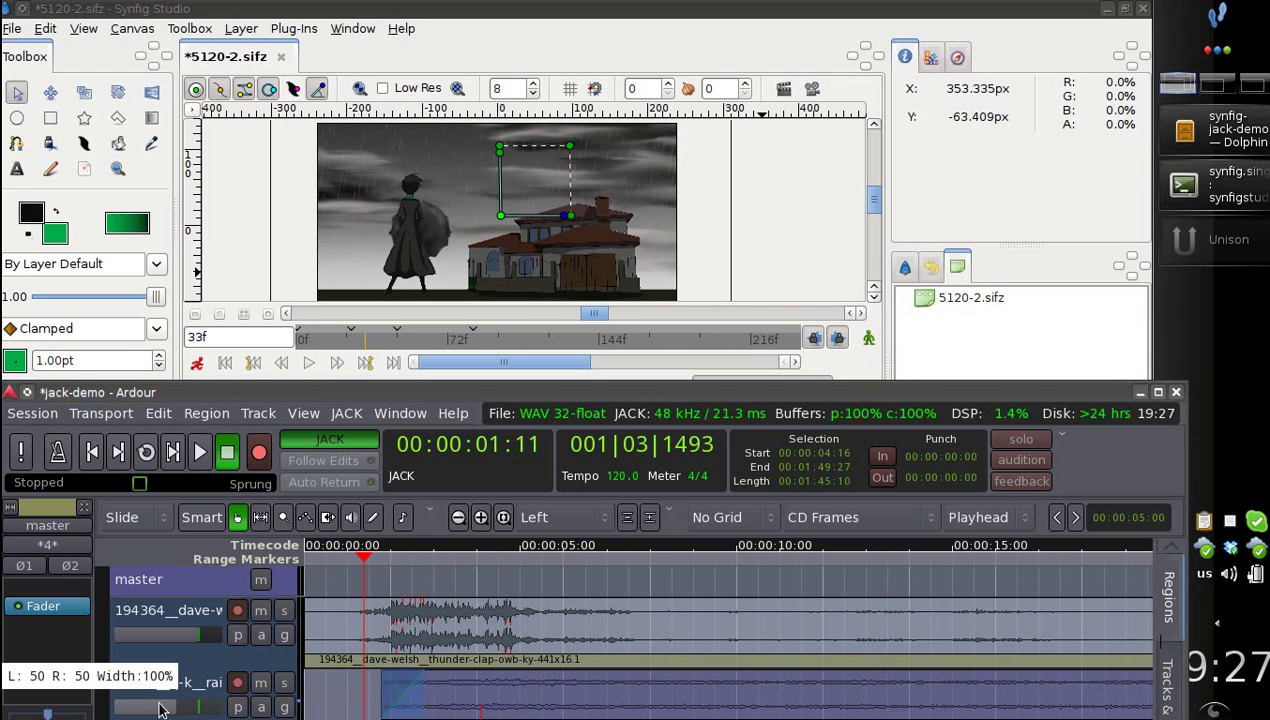
{"action": "left_click", "coordinate": [308, 363]}
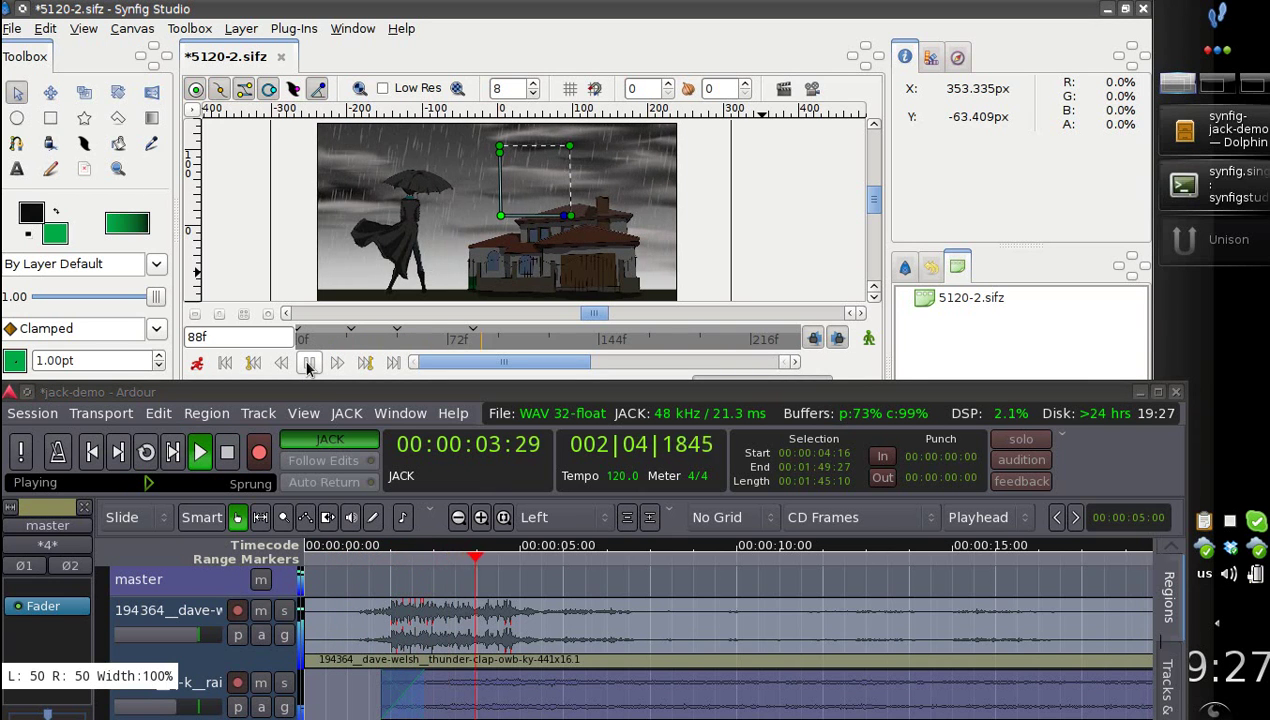
{"action": "left_click", "coordinate": [308, 363]}
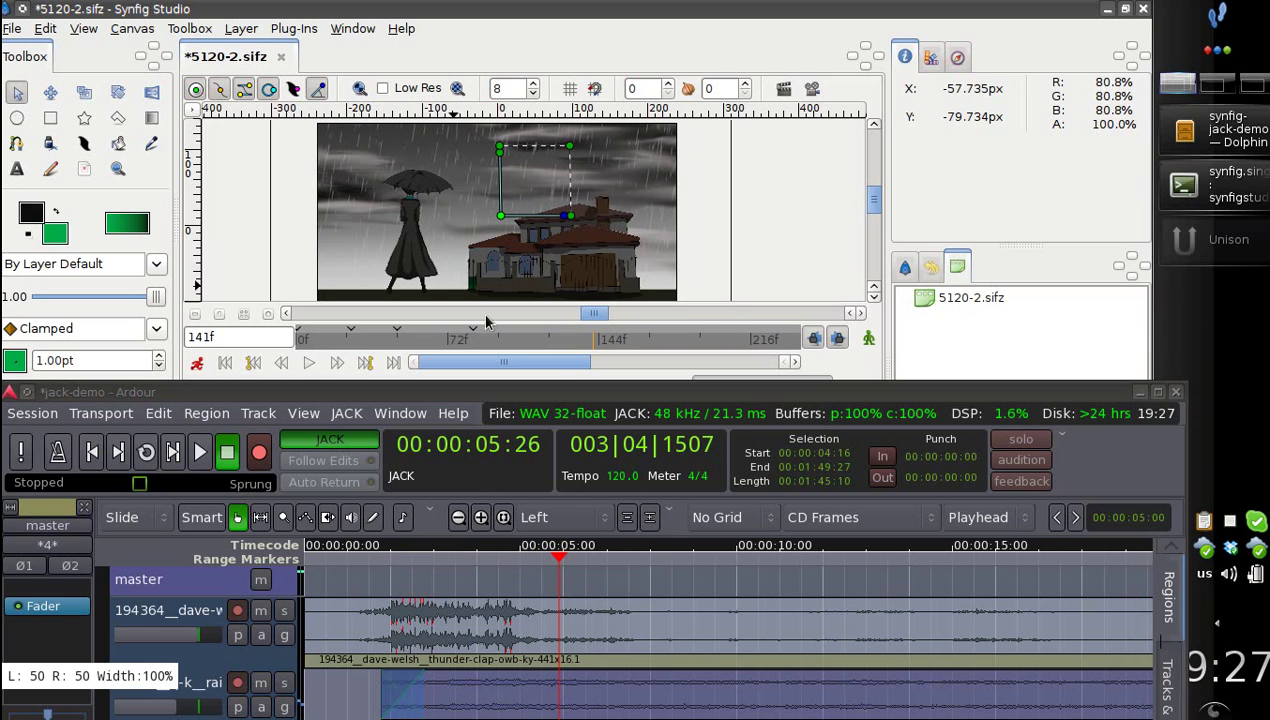
{"action": "mouse_move", "coordinate": [581, 380]}
{"action": "left_mouse_down"}
{"action": "mouse_move", "coordinate": [573, 404]}
{"action": "mouse_move", "coordinate": [566, 378]}
{"action": "left_mouse_up"}
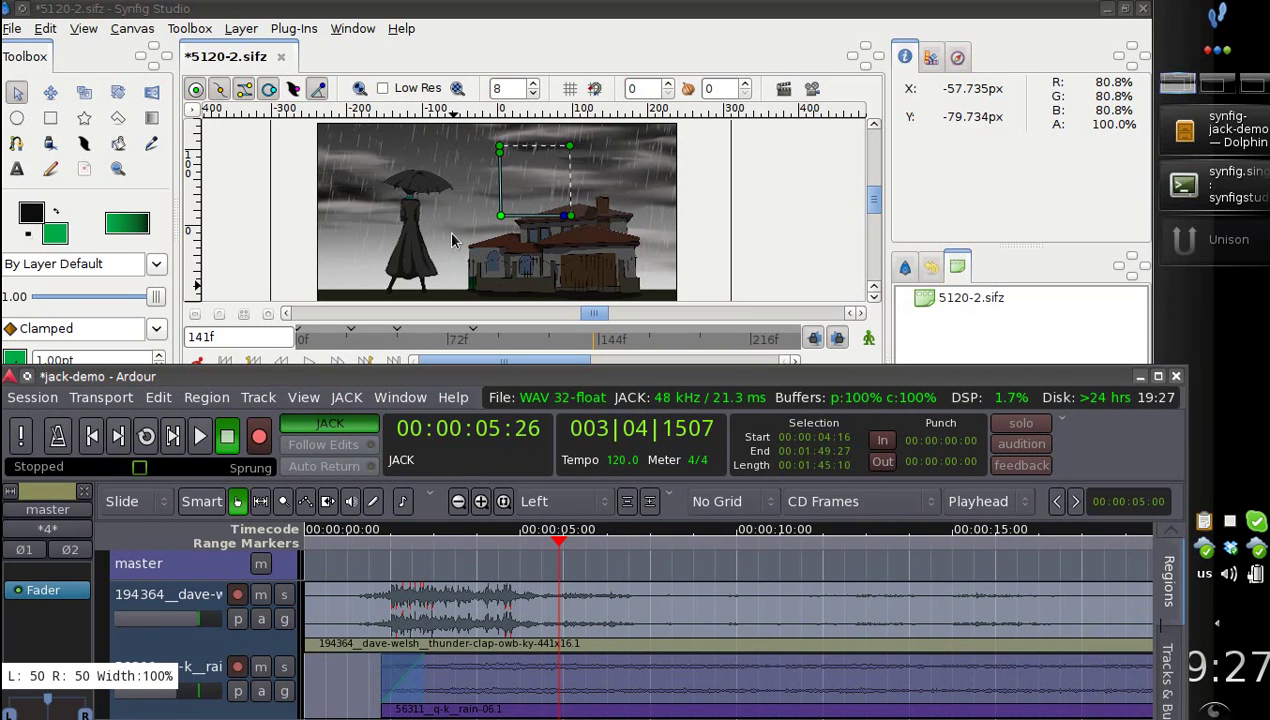
Step: Open Synfig's File > Import chooser and cancel it
{"action": "left_click", "coordinate": [16, 29]}
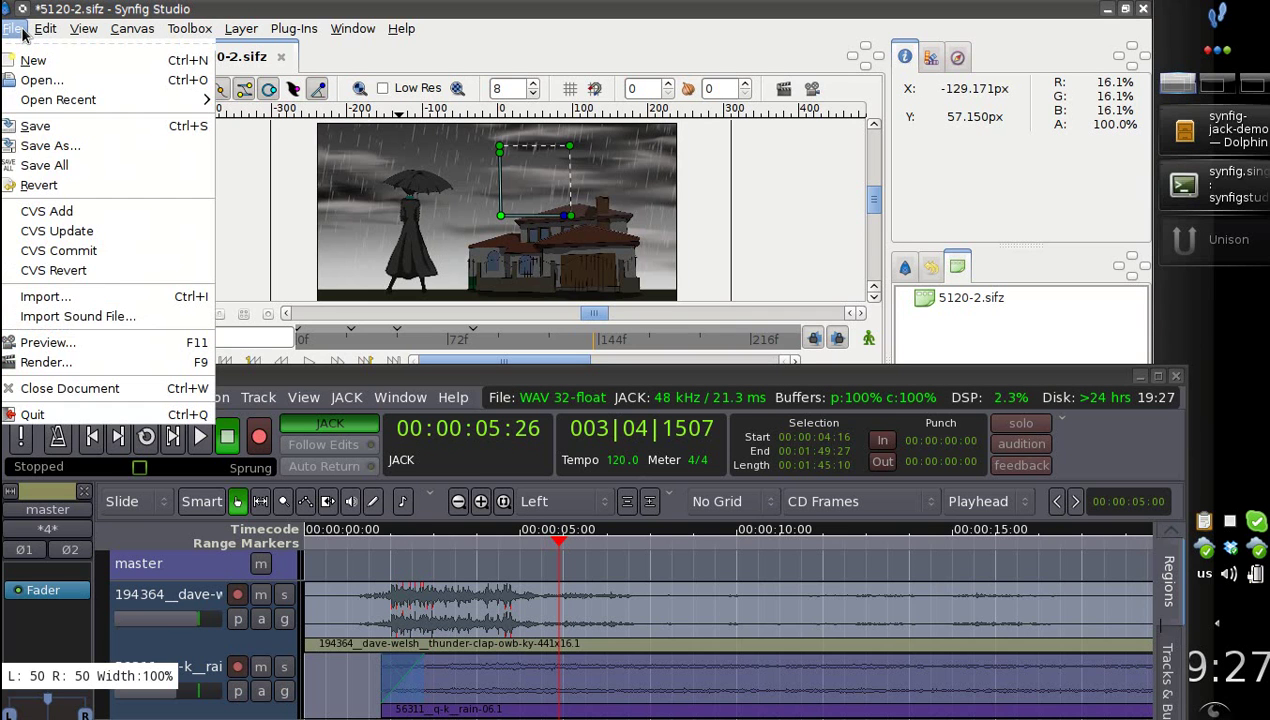
{"action": "left_click", "coordinate": [80, 297]}
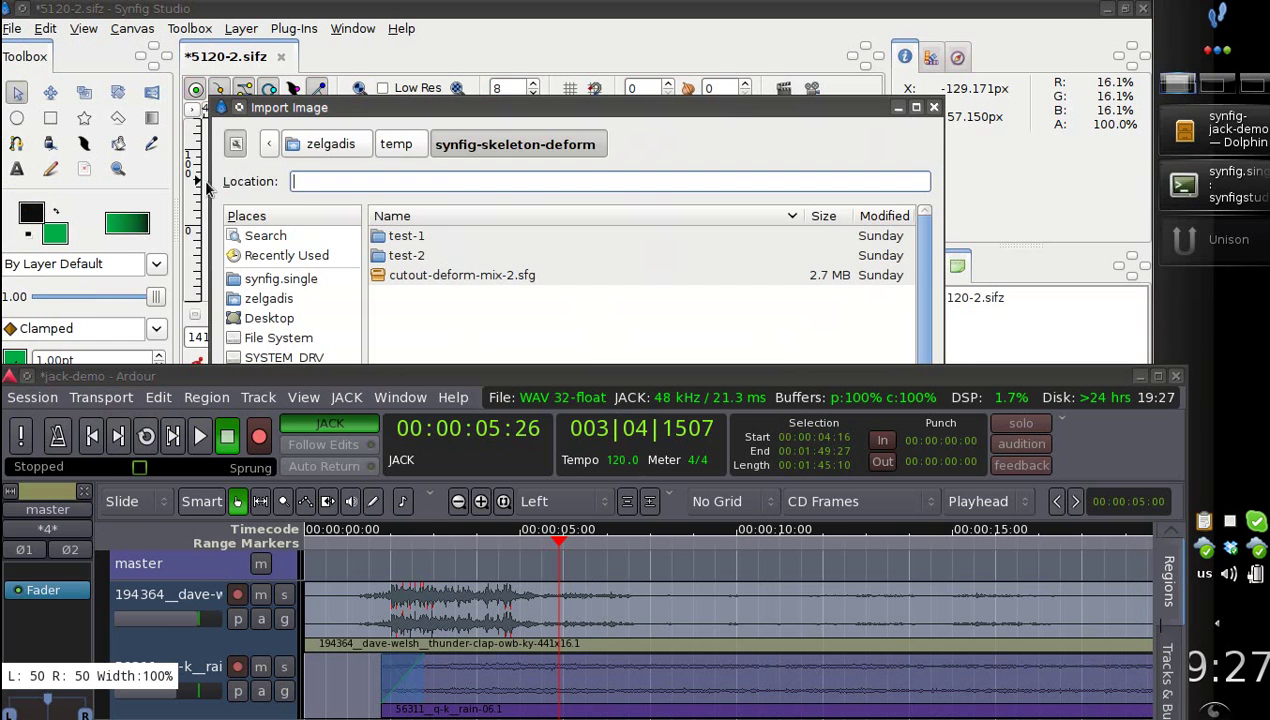
{"action": "left_click_drag", "start_coordinate": [395, 113], "coordinate": [300, 74]}
{"action": "left_click", "coordinate": [839, 68]}
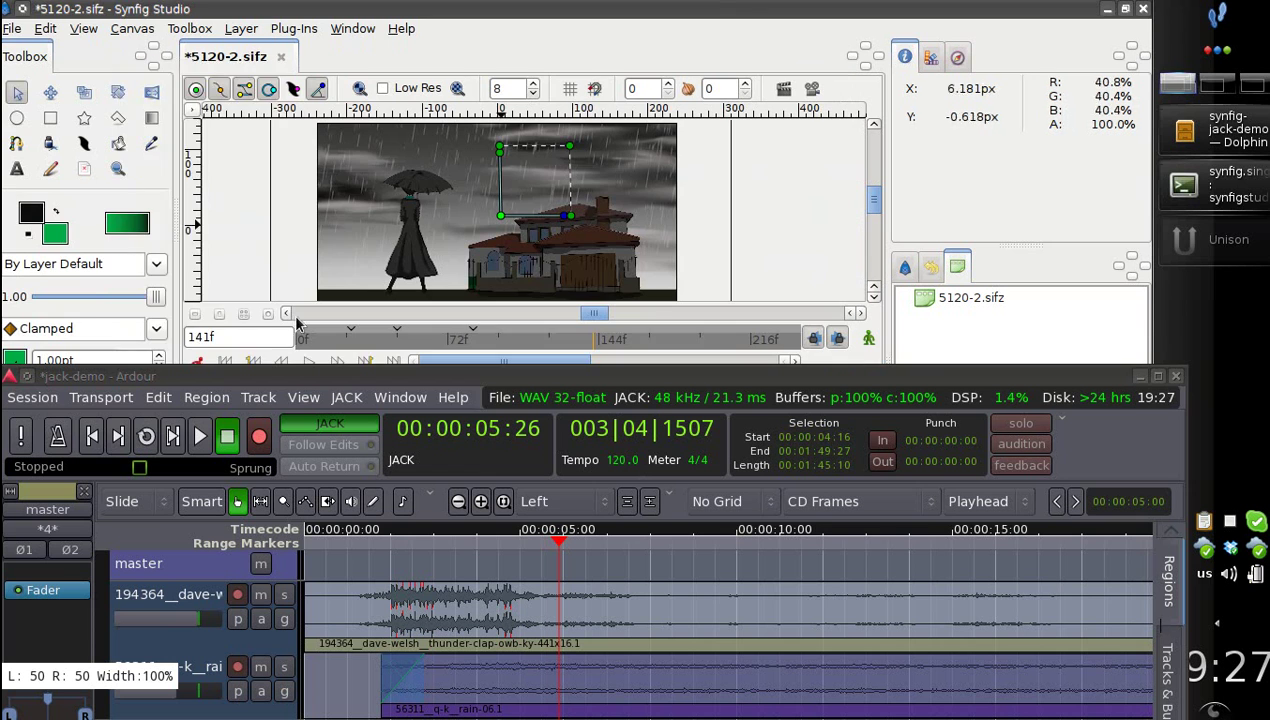
Step: Add Into_the_Depths.wav to the Ardour session through Session > Import
{"action": "left_click", "coordinate": [35, 397]}
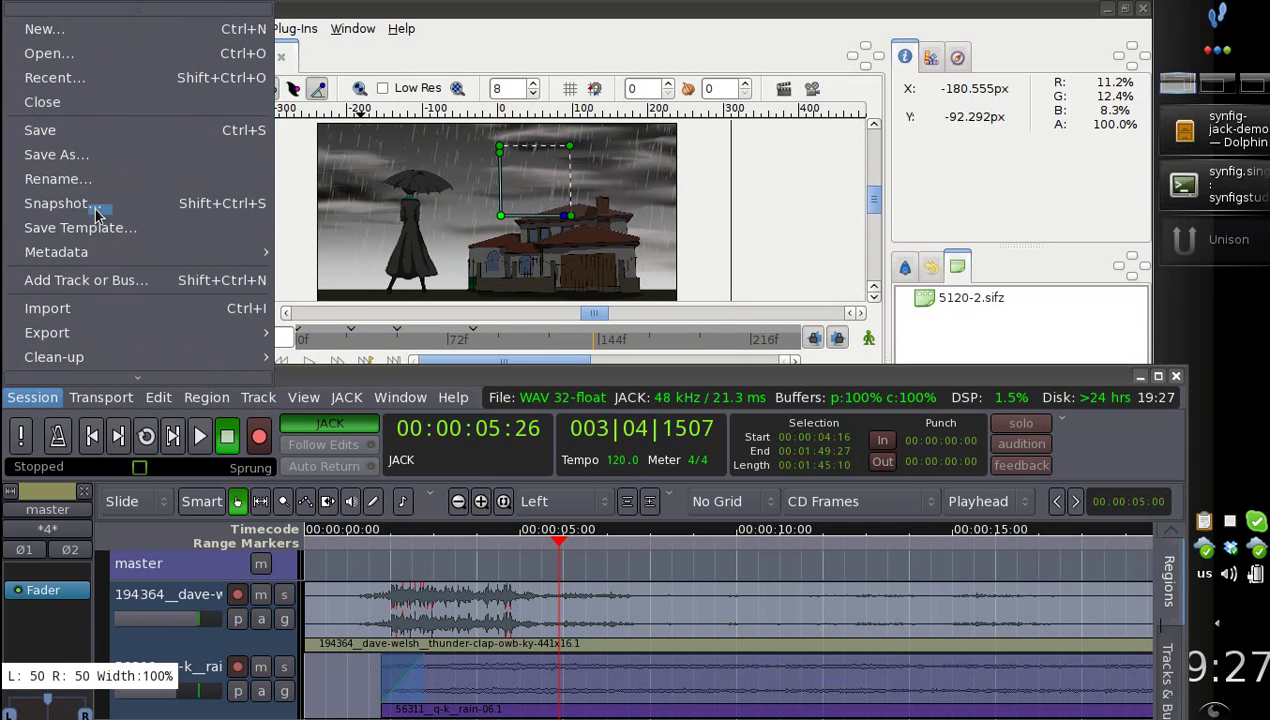
{"action": "mouse_move", "coordinate": [101, 397]}
{"action": "mouse_move", "coordinate": [35, 397]}
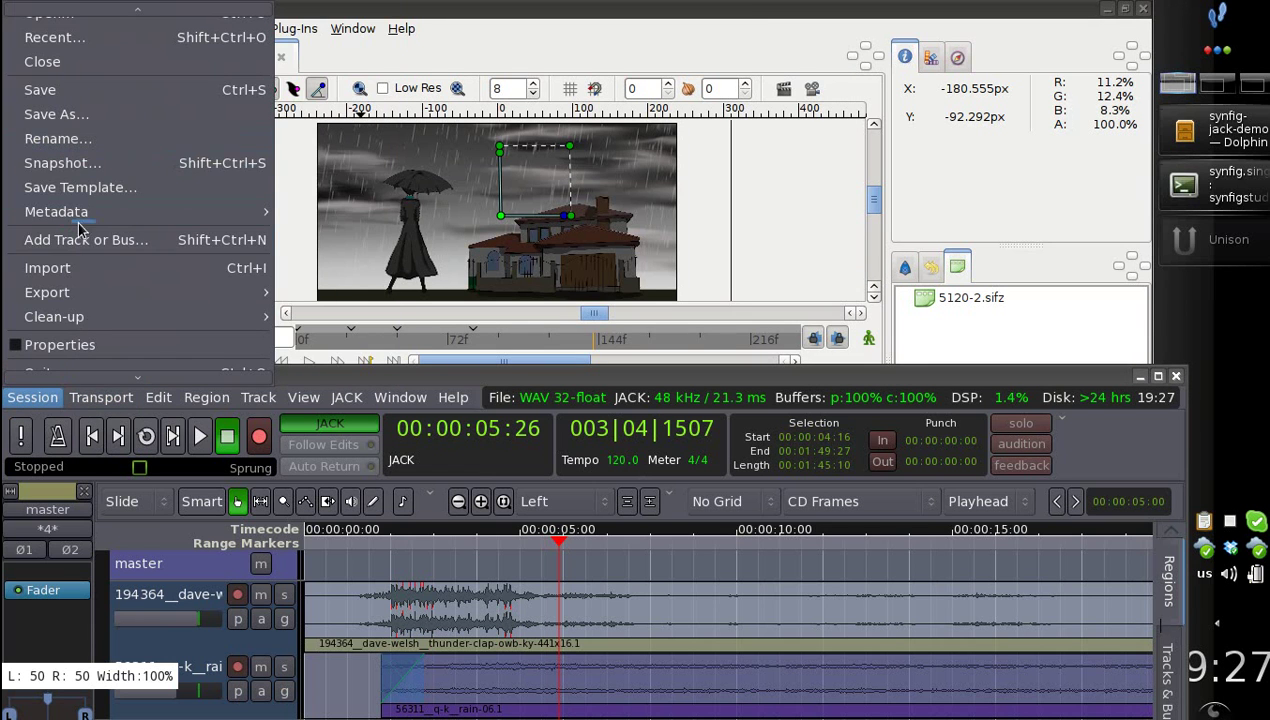
{"action": "left_click", "coordinate": [72, 278]}
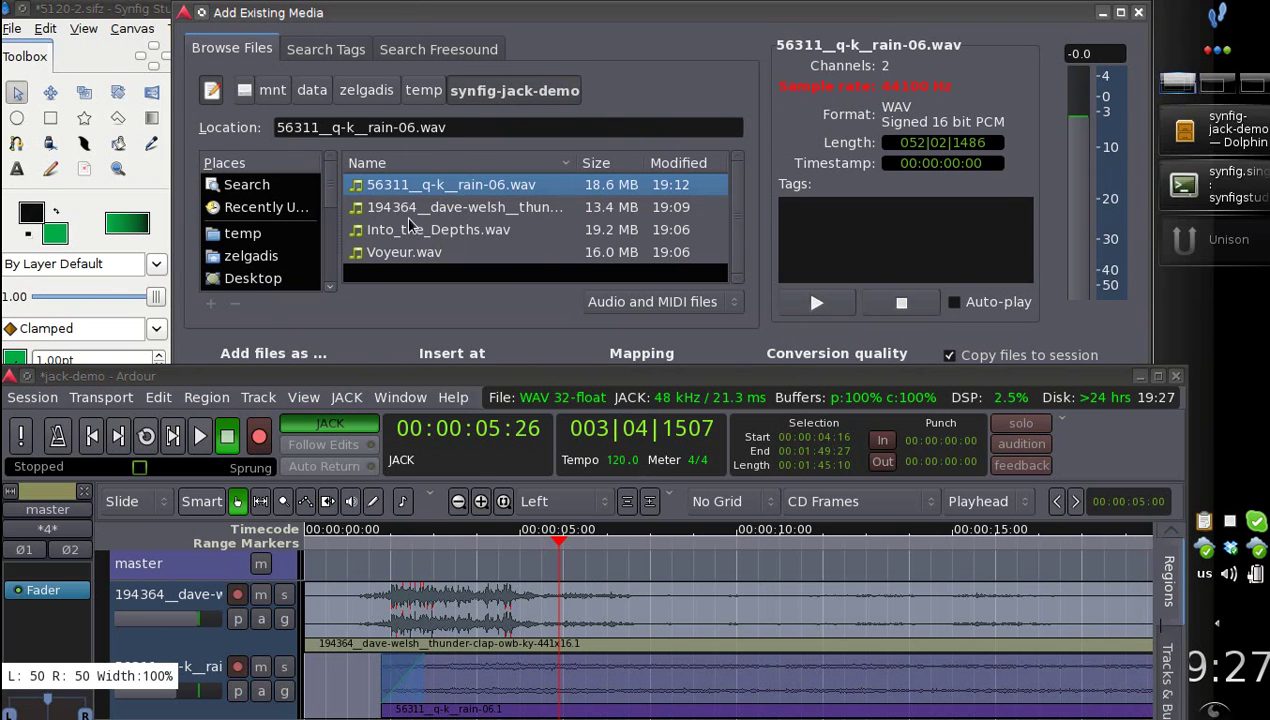
{"action": "left_click", "coordinate": [392, 230]}
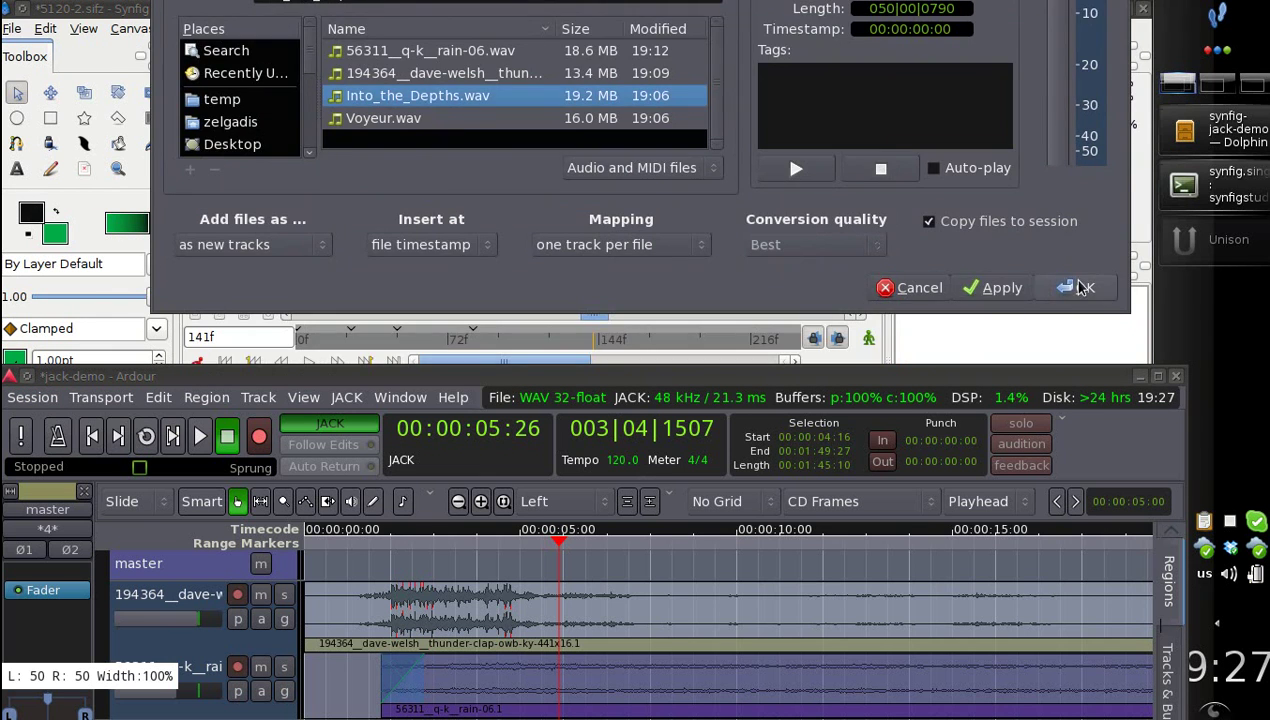
{"action": "left_click", "coordinate": [1080, 287]}
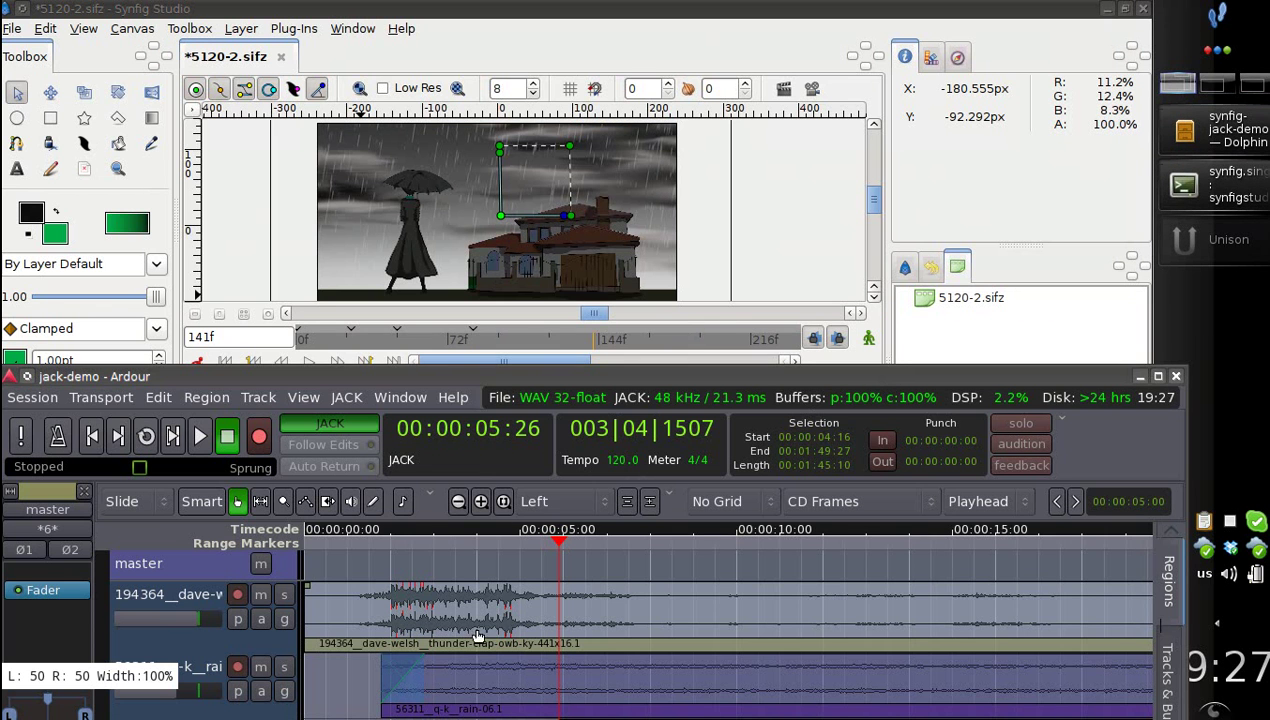
Step: Move the Into_the_Depths track above the rain track with Ctrl+Up
{"action": "left_click_drag", "start_coordinate": [455, 390], "coordinate": [455, 296]}
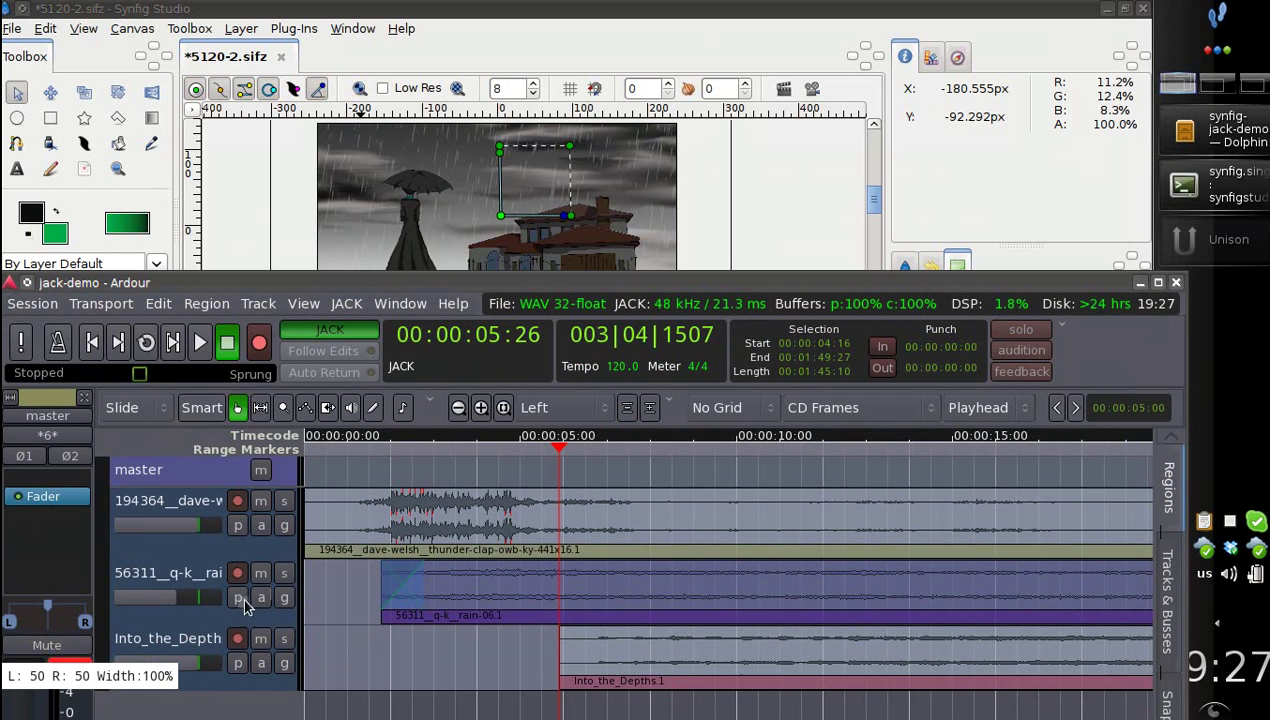
{"action": "left_click", "coordinate": [195, 640]}
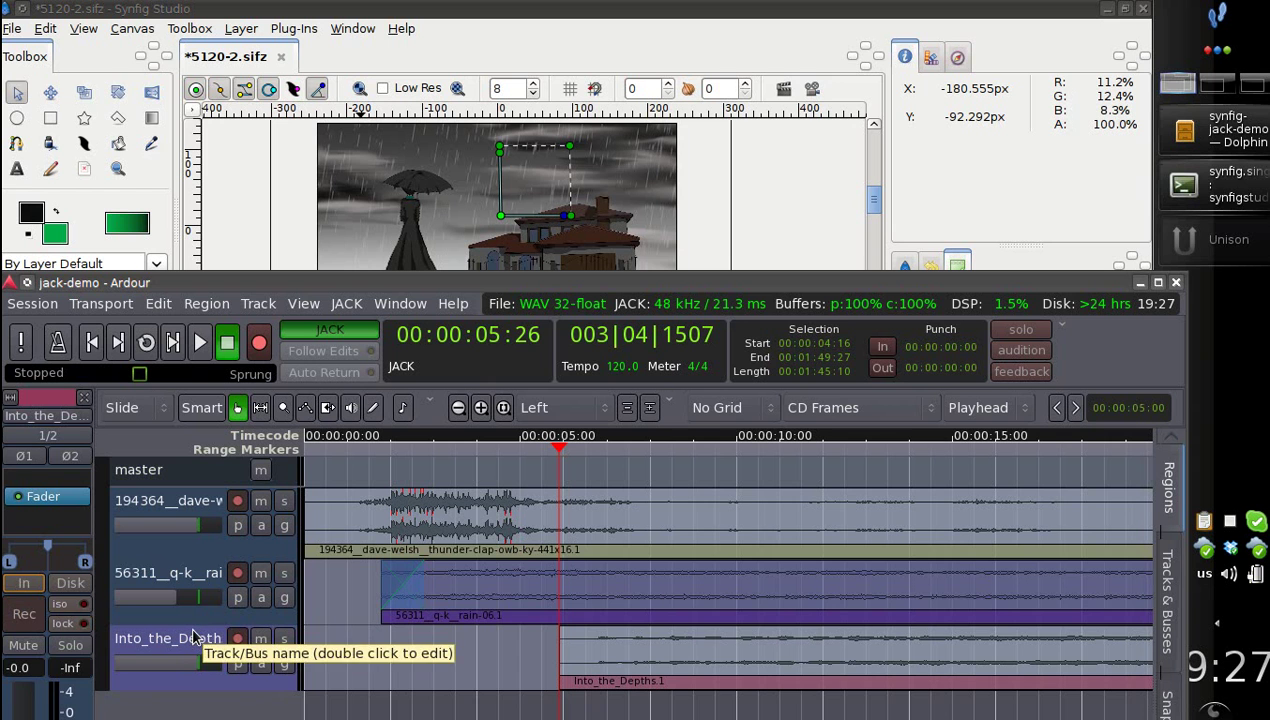
{"action": "key", "text": "ctrl+Up"}
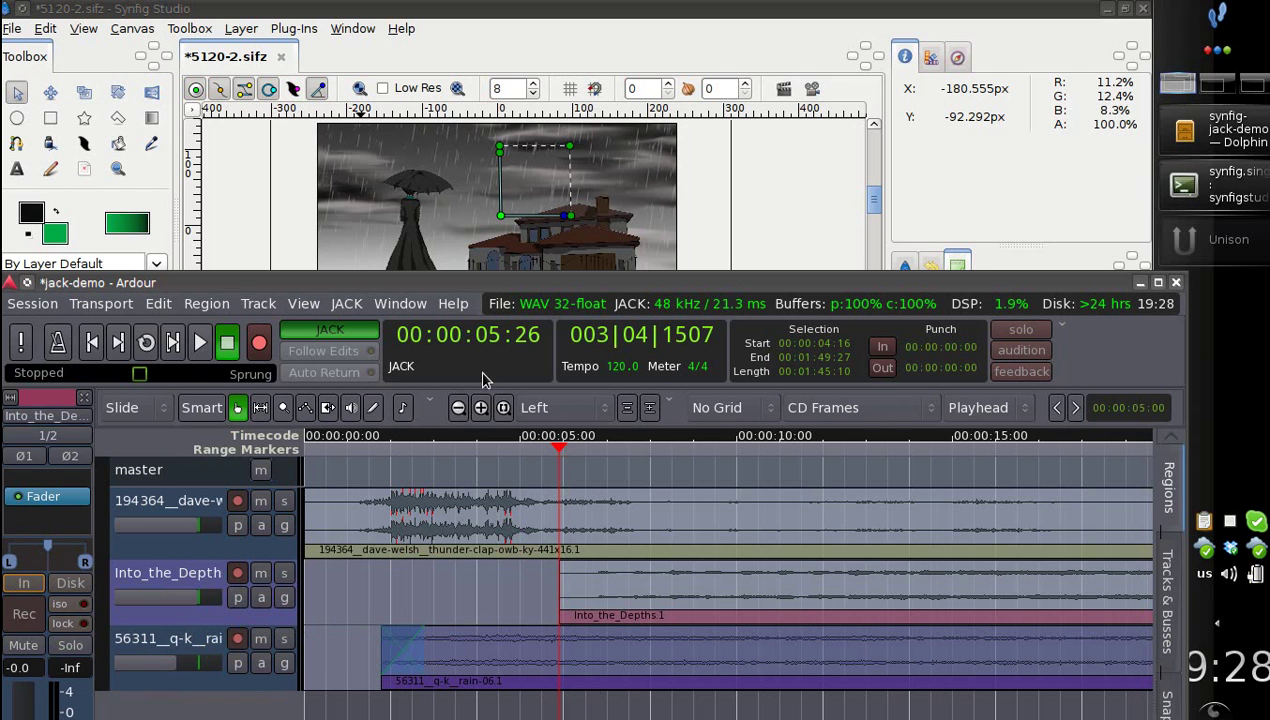
{"action": "left_click_drag", "start_coordinate": [490, 291], "coordinate": [490, 352]}
Step: Slide the Into_the_Depths.1 region to begin at 00:00:00:00 and return the playhead there
{"action": "left_click_drag", "start_coordinate": [622, 670], "coordinate": [455, 660]}
{"action": "left_click", "coordinate": [372, 503]}
{"action": "left_click_drag", "start_coordinate": [372, 503], "coordinate": [383, 503]}
{"action": "left_click_drag", "start_coordinate": [567, 655], "coordinate": [624, 643]}
{"action": "left_click_drag", "start_coordinate": [430, 645], "coordinate": [330, 640]}
{"action": "left_click_drag", "start_coordinate": [332, 501], "coordinate": [305, 503]}
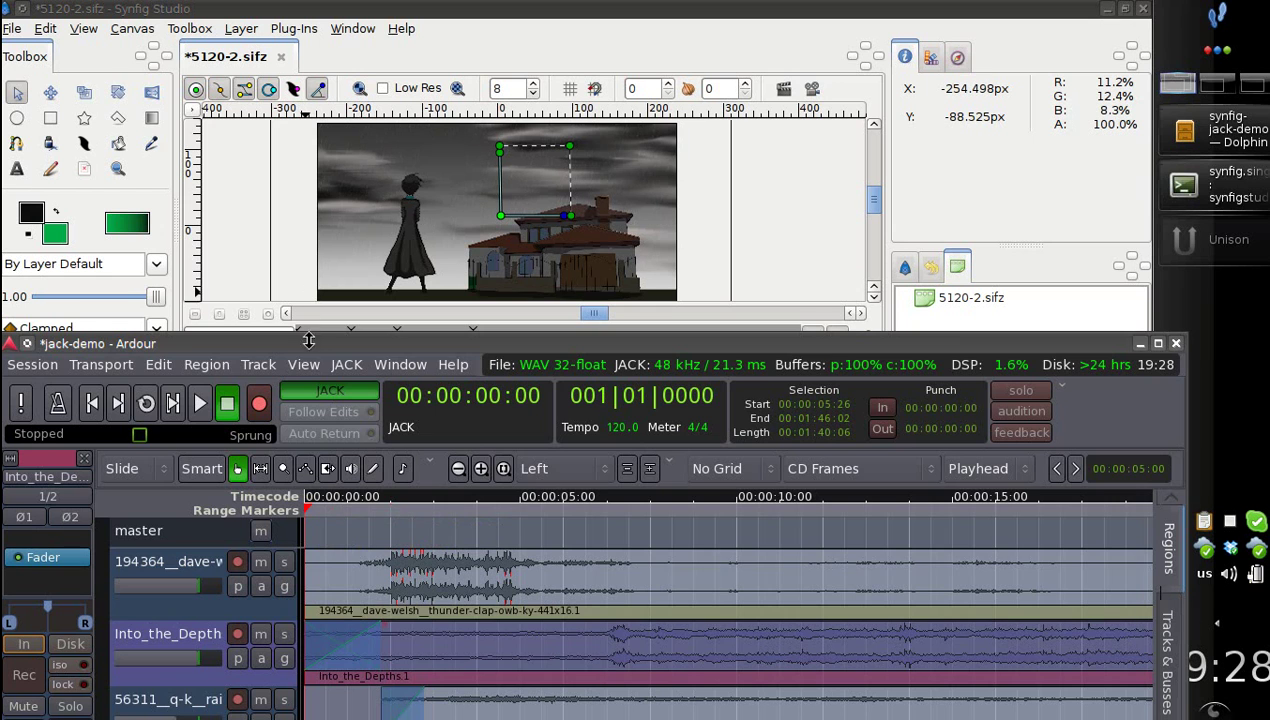
Step: Play the animation with music, thunder and rain to frame 501f, then seek back to 0f
{"action": "left_click_drag", "start_coordinate": [308, 344], "coordinate": [303, 395]}
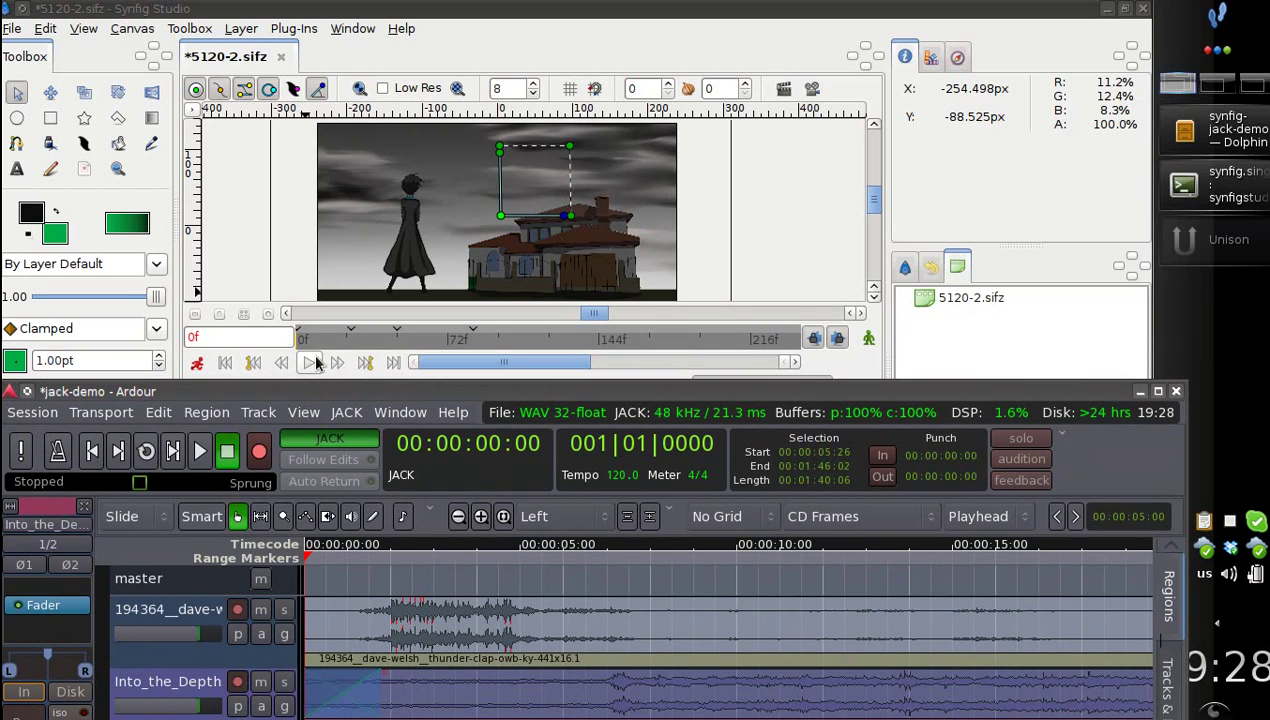
{"action": "left_click", "coordinate": [309, 362]}
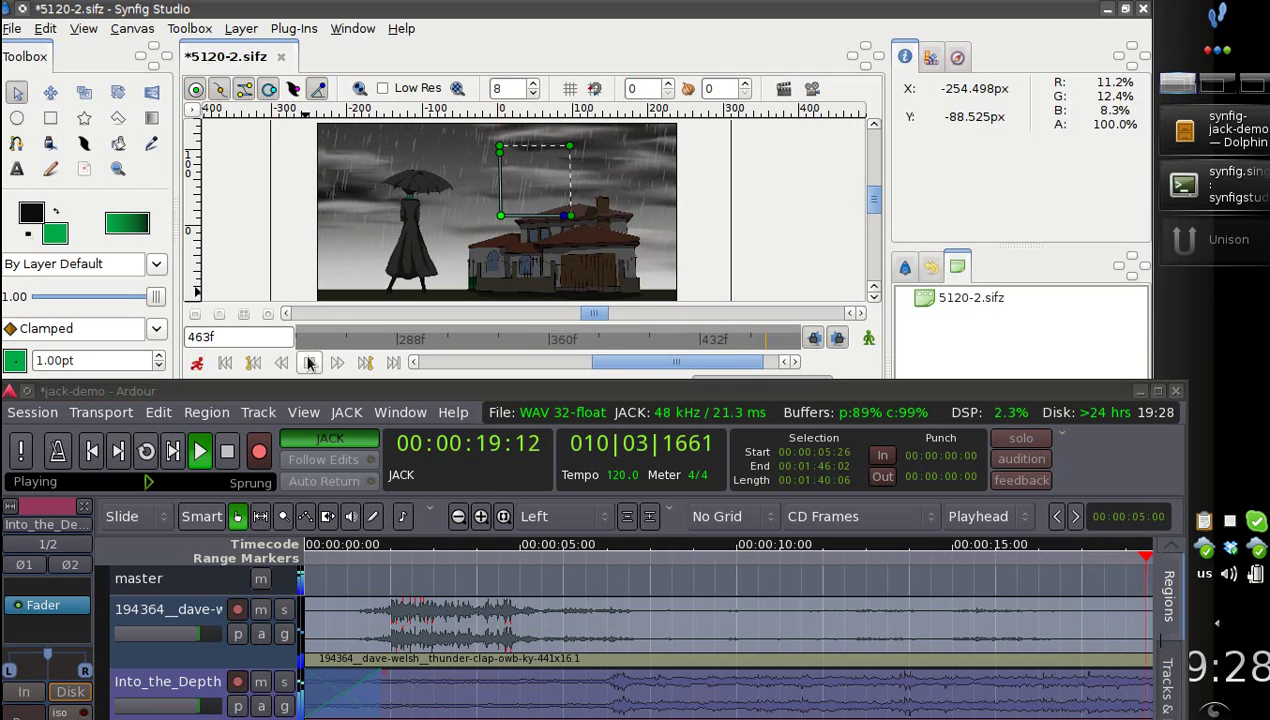
{"action": "left_click", "coordinate": [309, 363]}
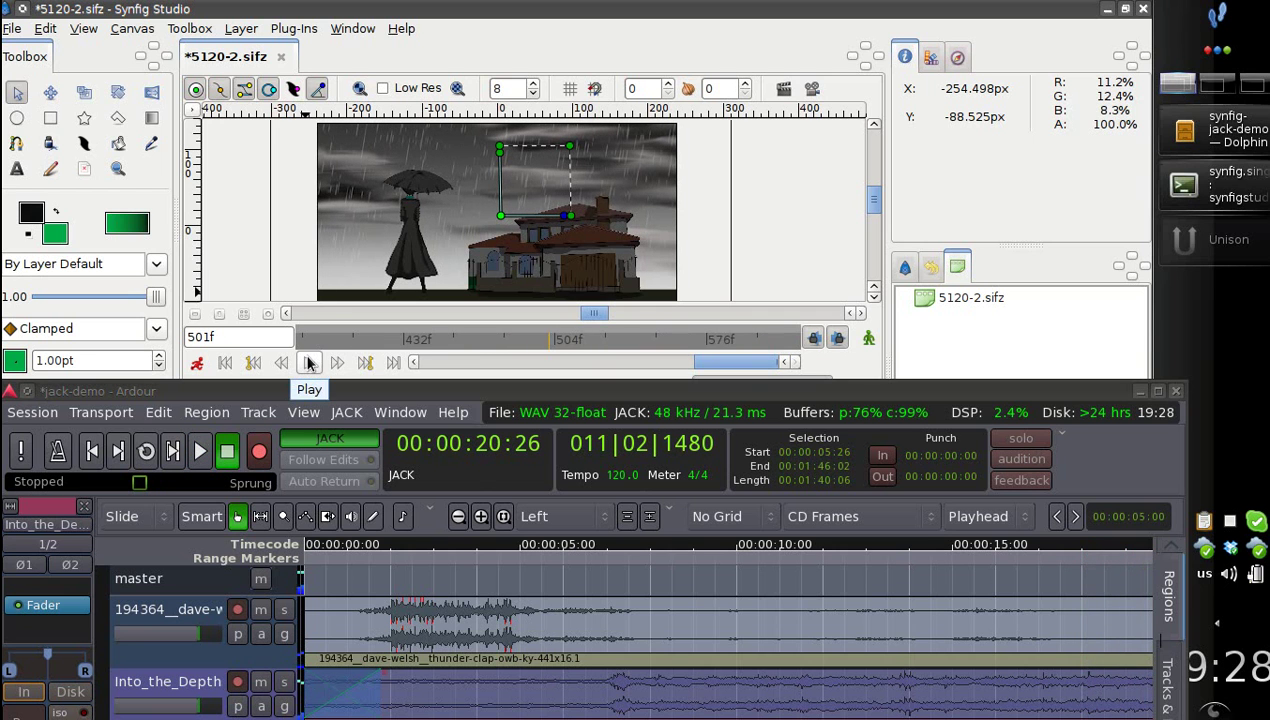
{"action": "left_click", "coordinate": [218, 365]}
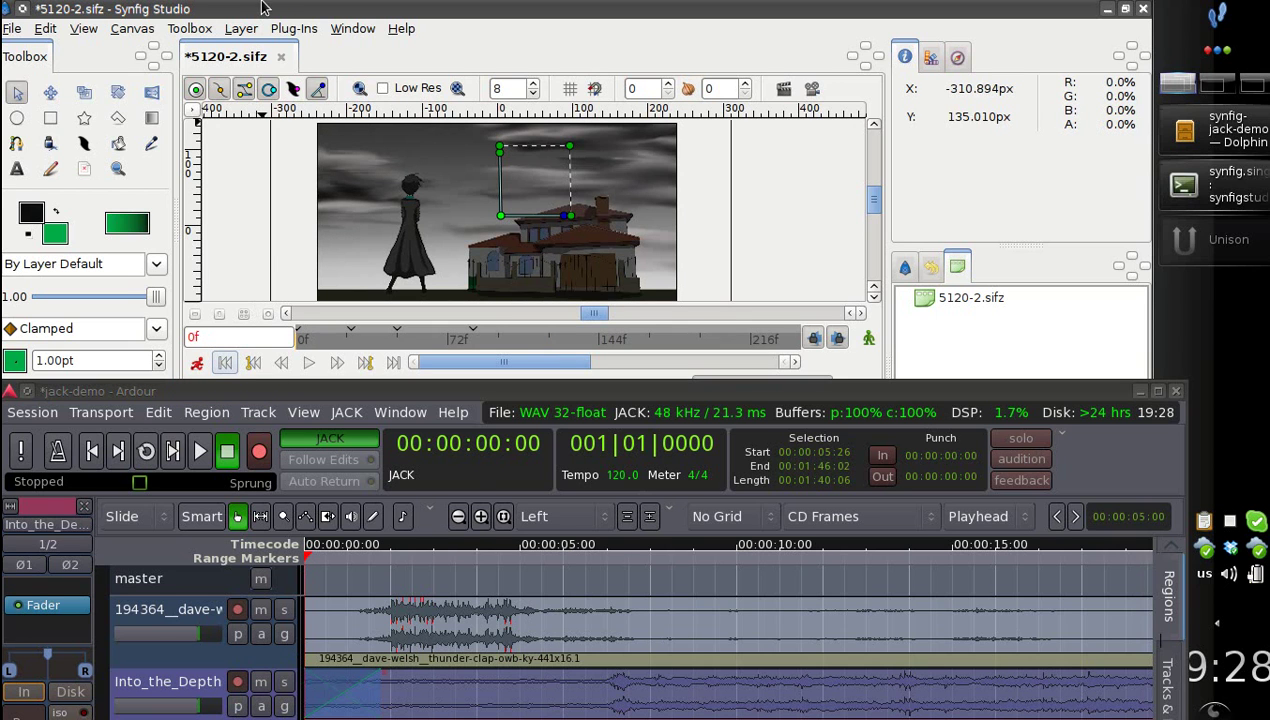
Step: Focus the Ardour window and minimise it
{"action": "left_click", "coordinate": [1093, 398]}
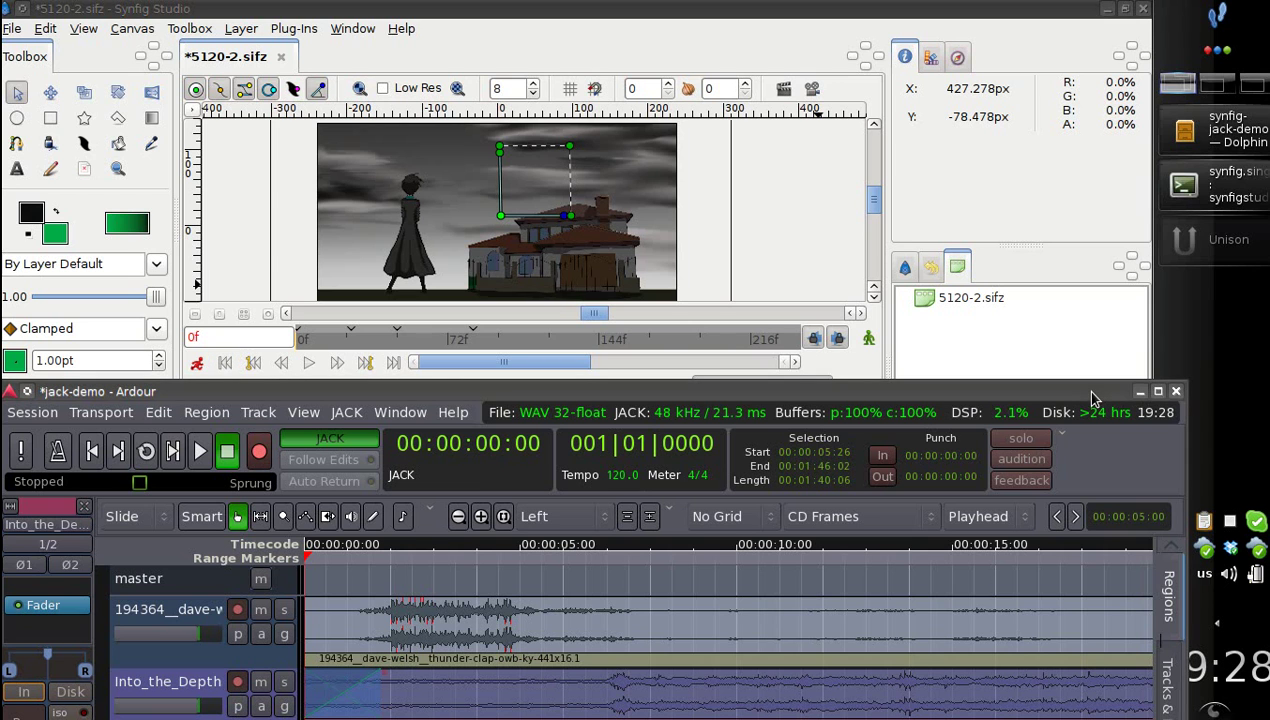
{"action": "left_click", "coordinate": [1141, 396]}
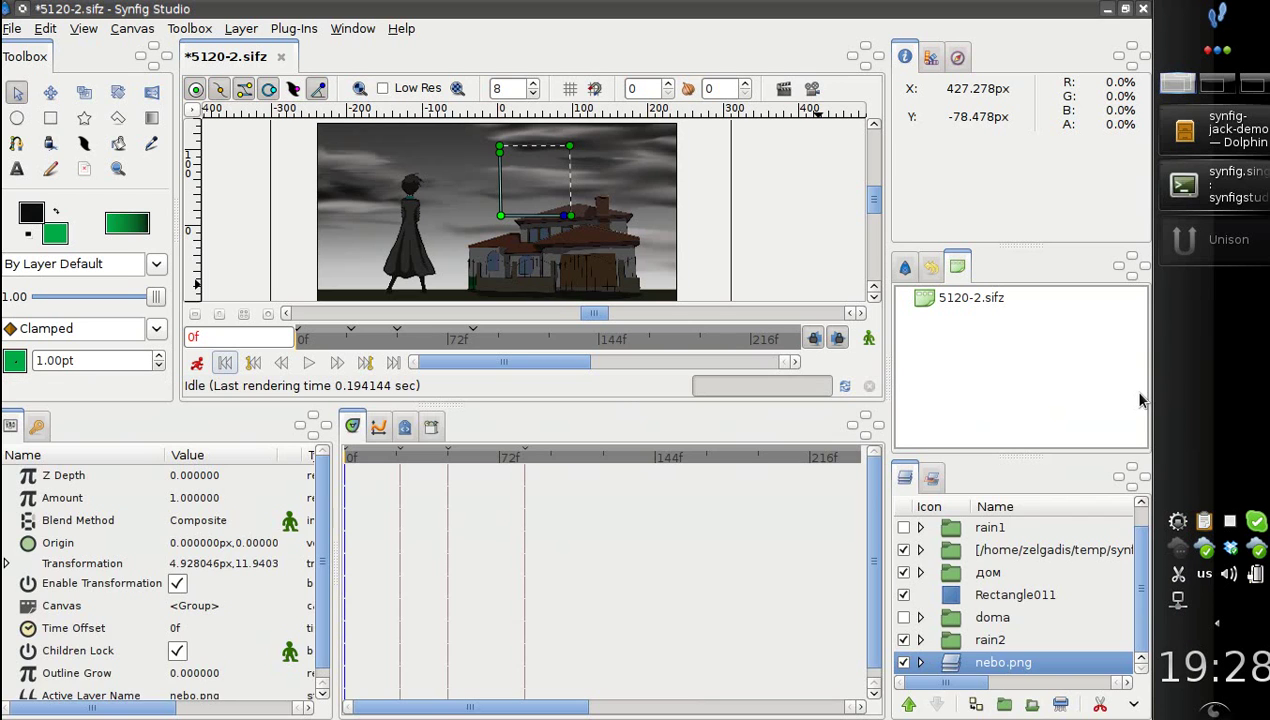